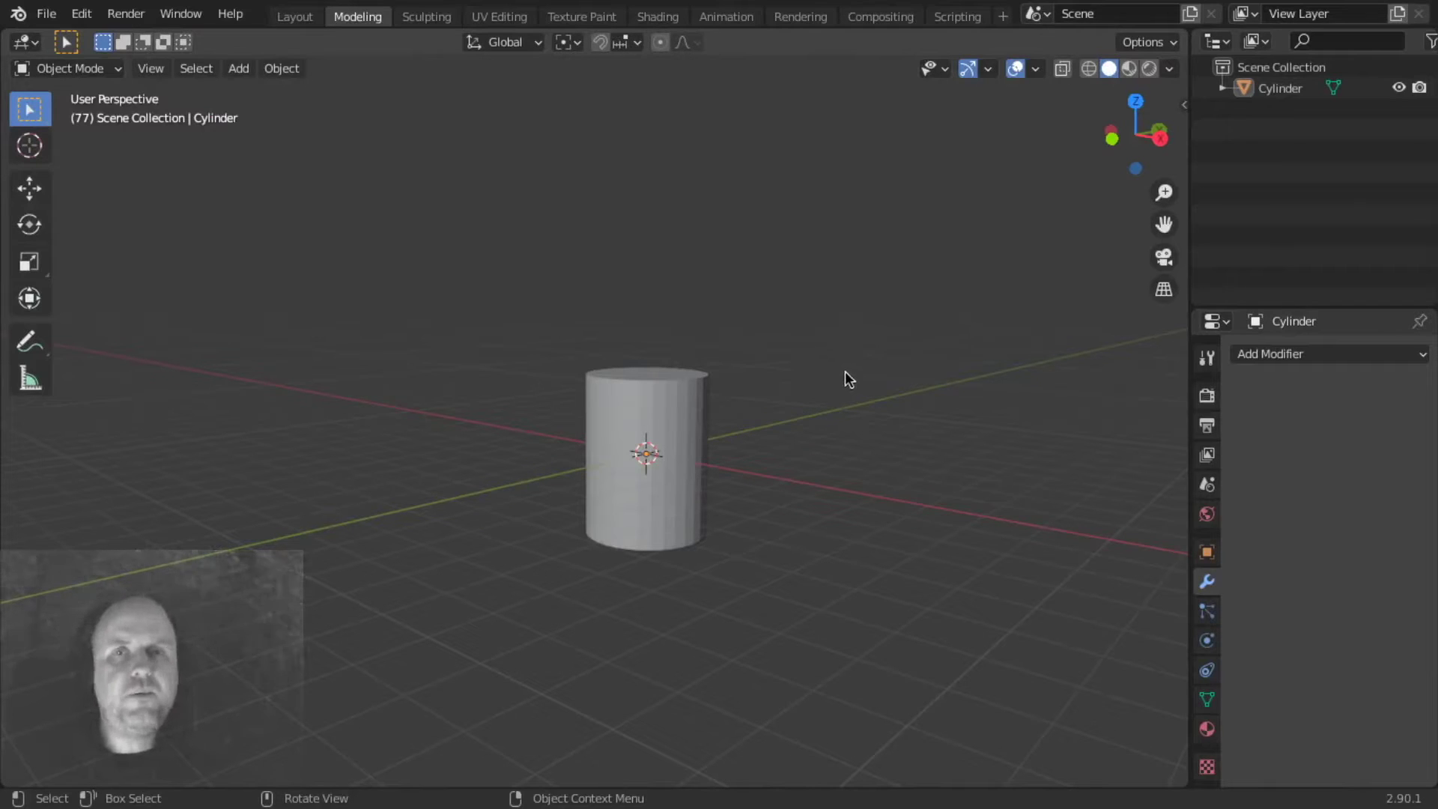
# Select the cylinder and show its transform values: scale 1.5/1.5/2, dimensions 3 × 3 × 4 mm.
pyautogui.click(695, 462)
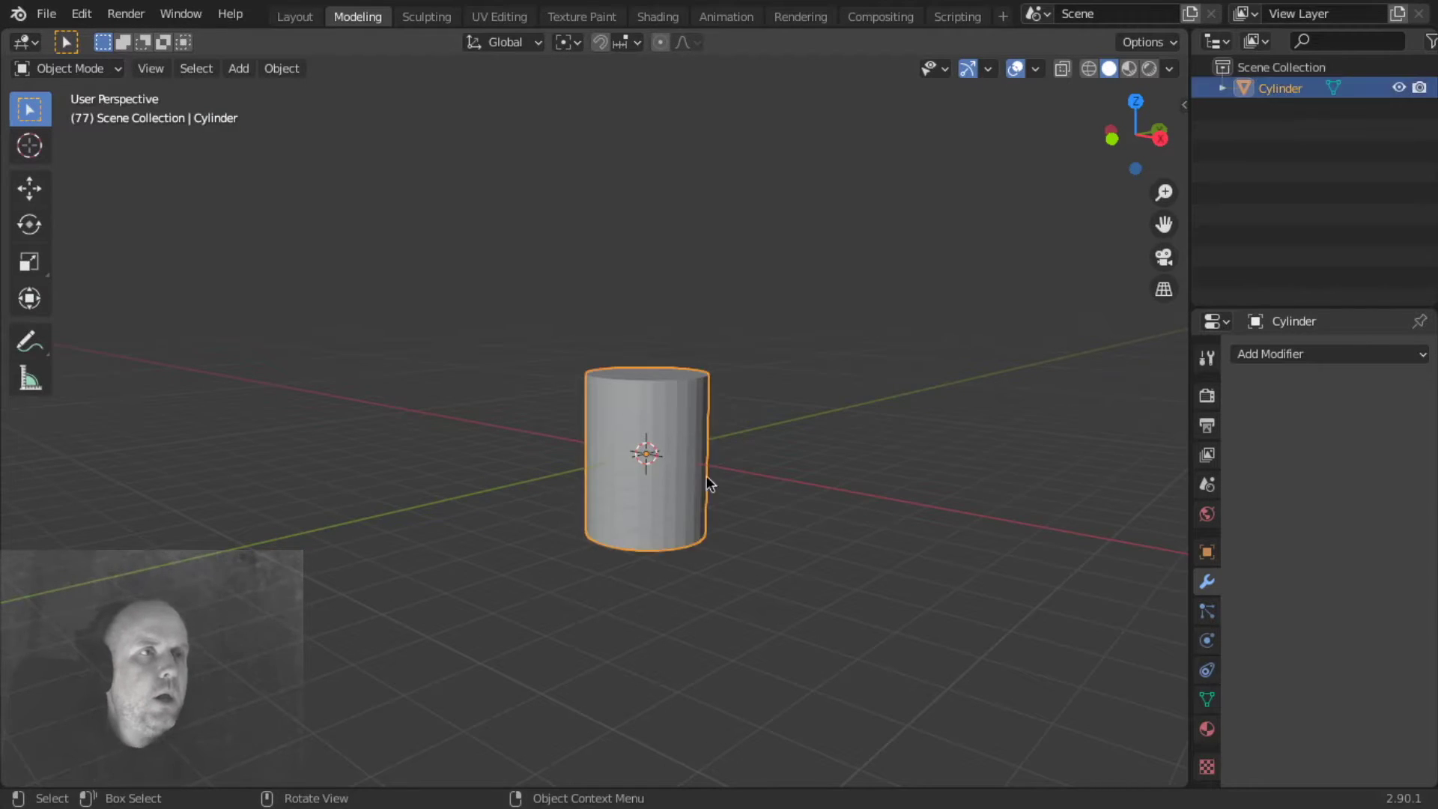
pyautogui.moveTo(709, 484); pyautogui.dragTo(668, 492, button='middle')
pyautogui.scroll(1, 671, 485)
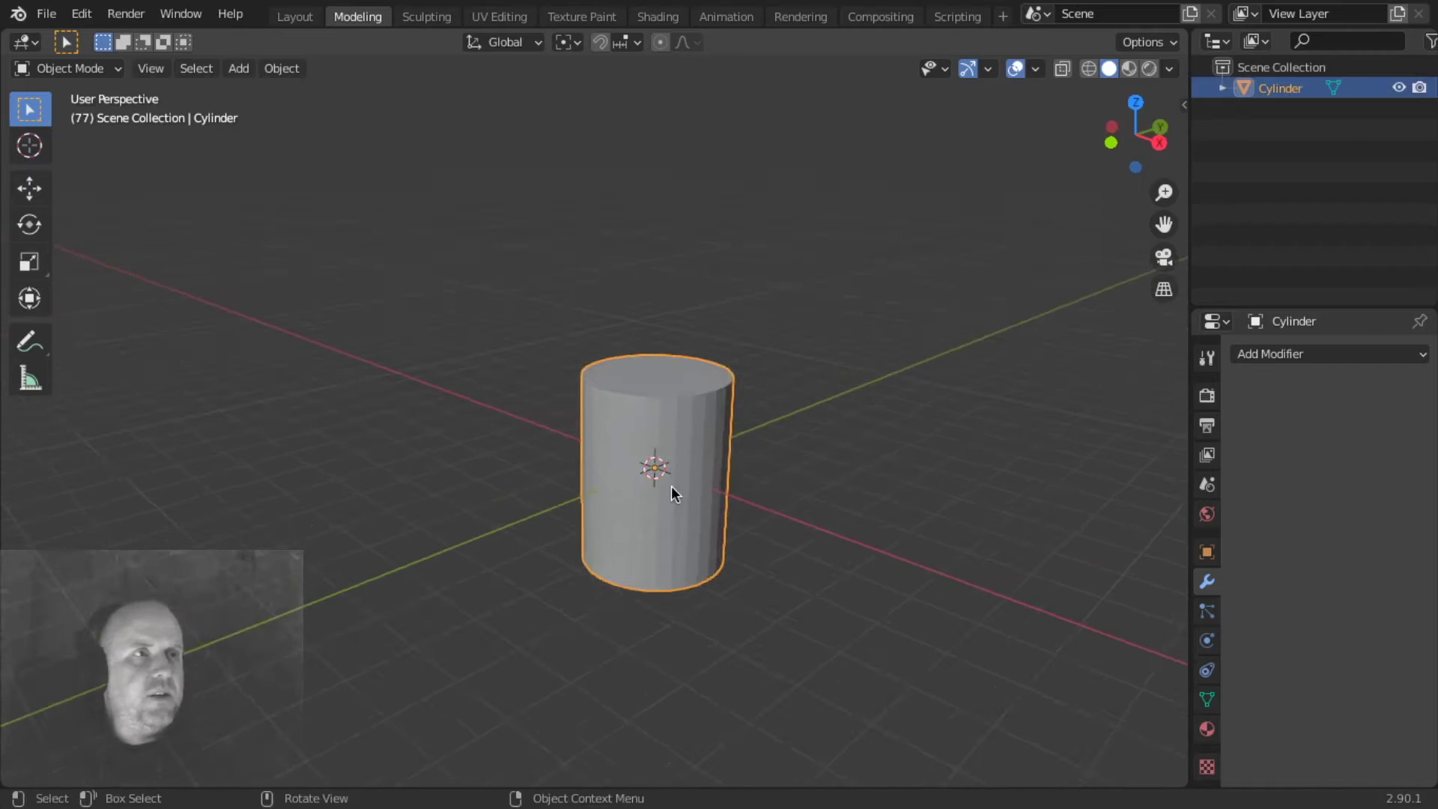
pyautogui.scroll(1, 766, 504)
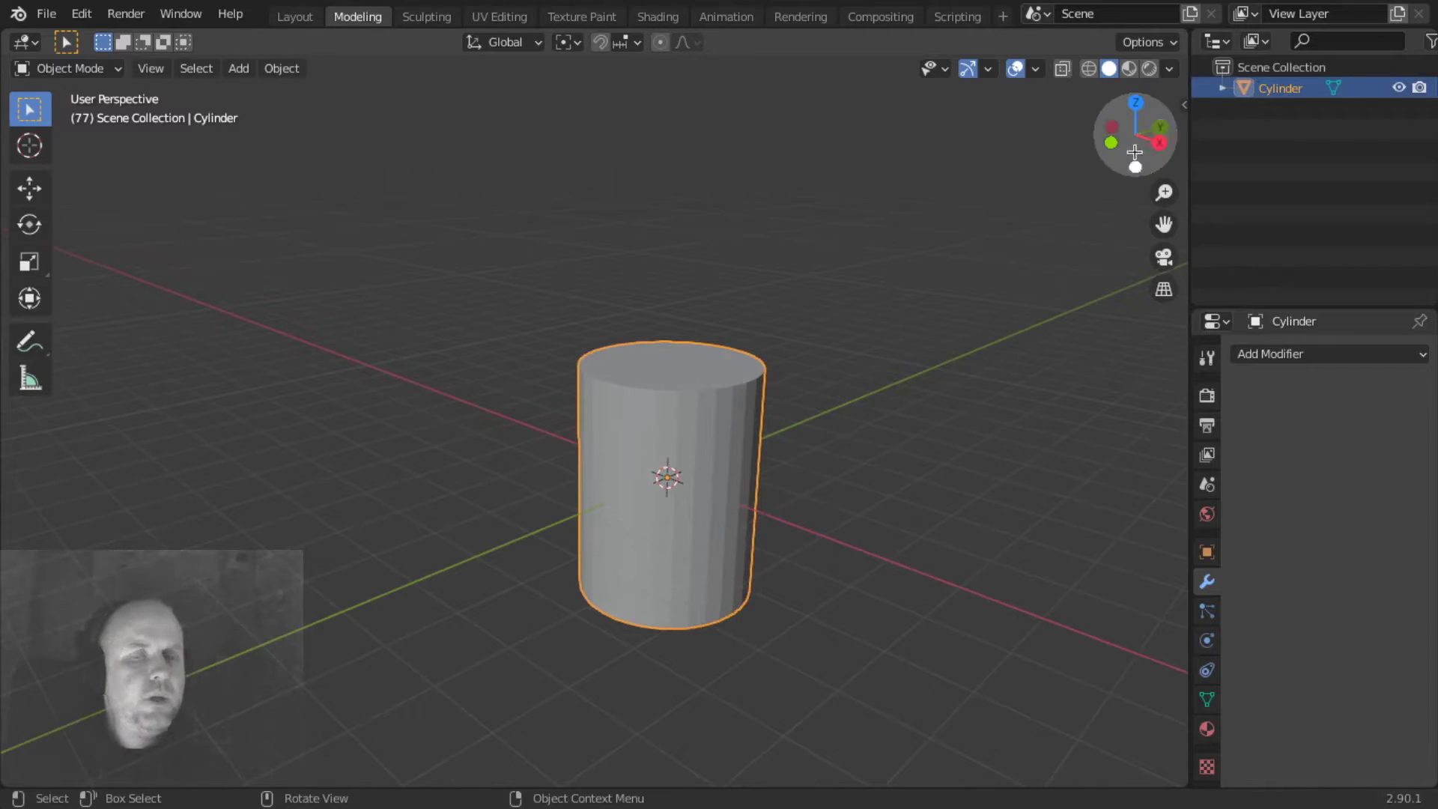
pyautogui.click(1180, 107)
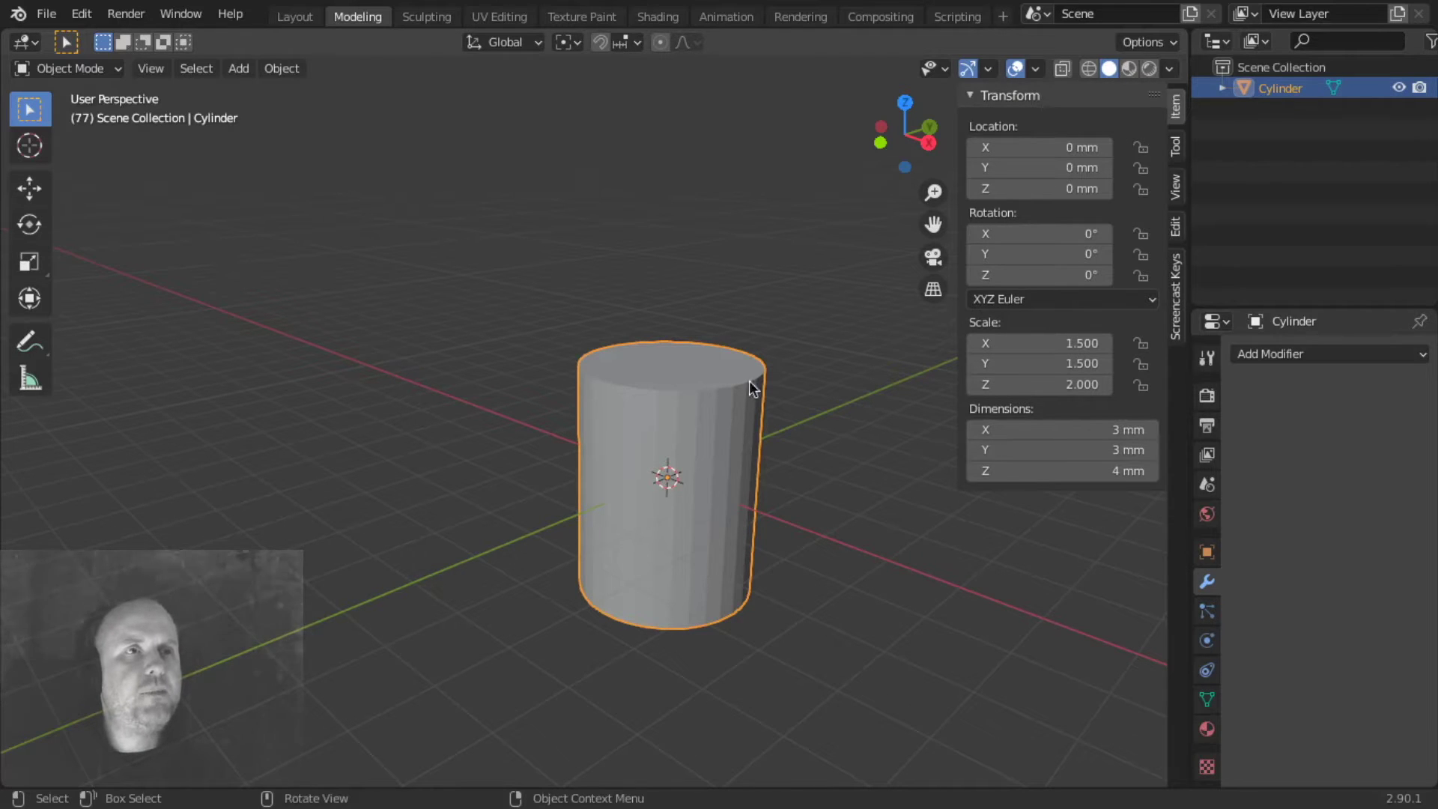
pyautogui.moveTo(787, 497); pyautogui.dragTo(795, 488, button='middle')
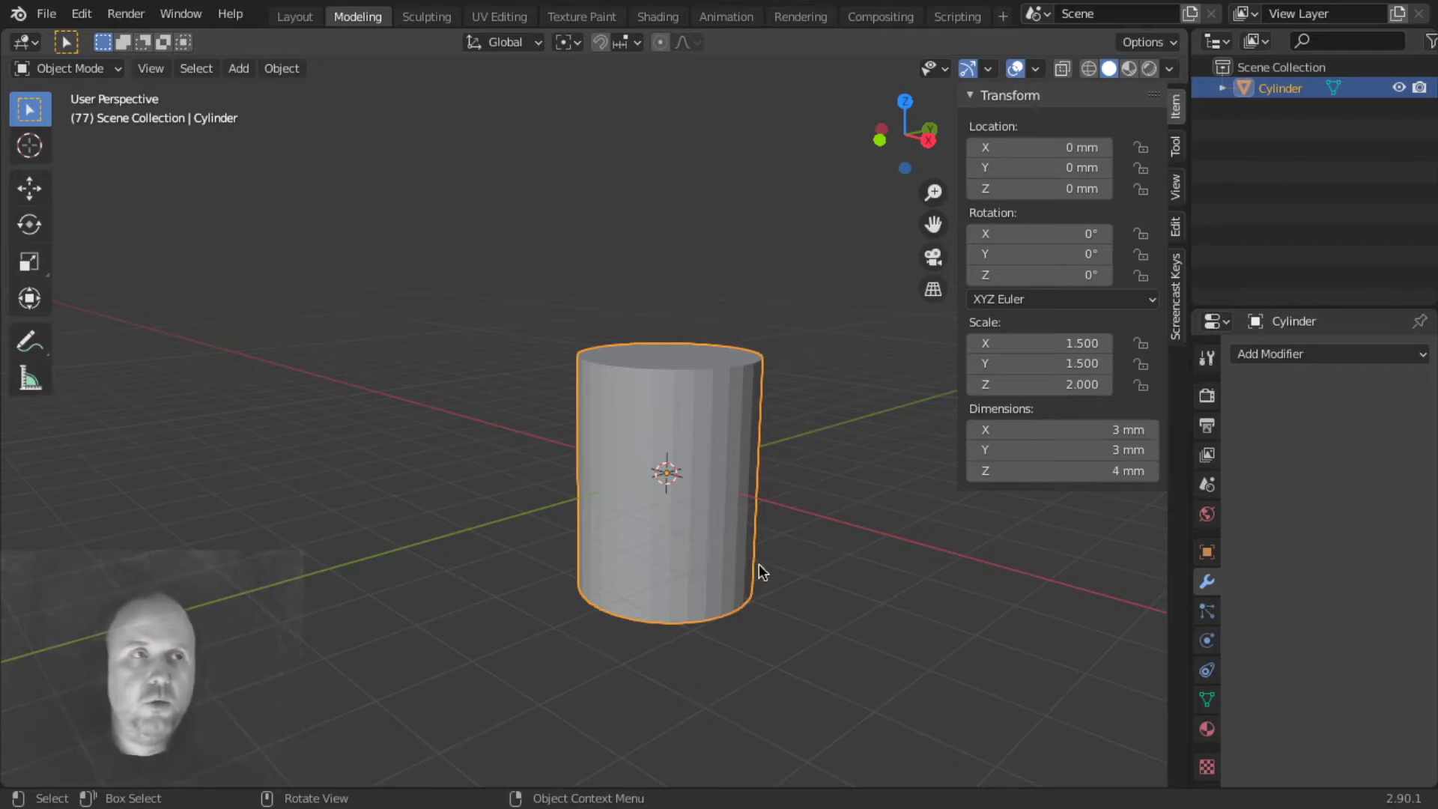
pyautogui.moveTo(758, 564); pyautogui.dragTo(791, 536, button='middle')
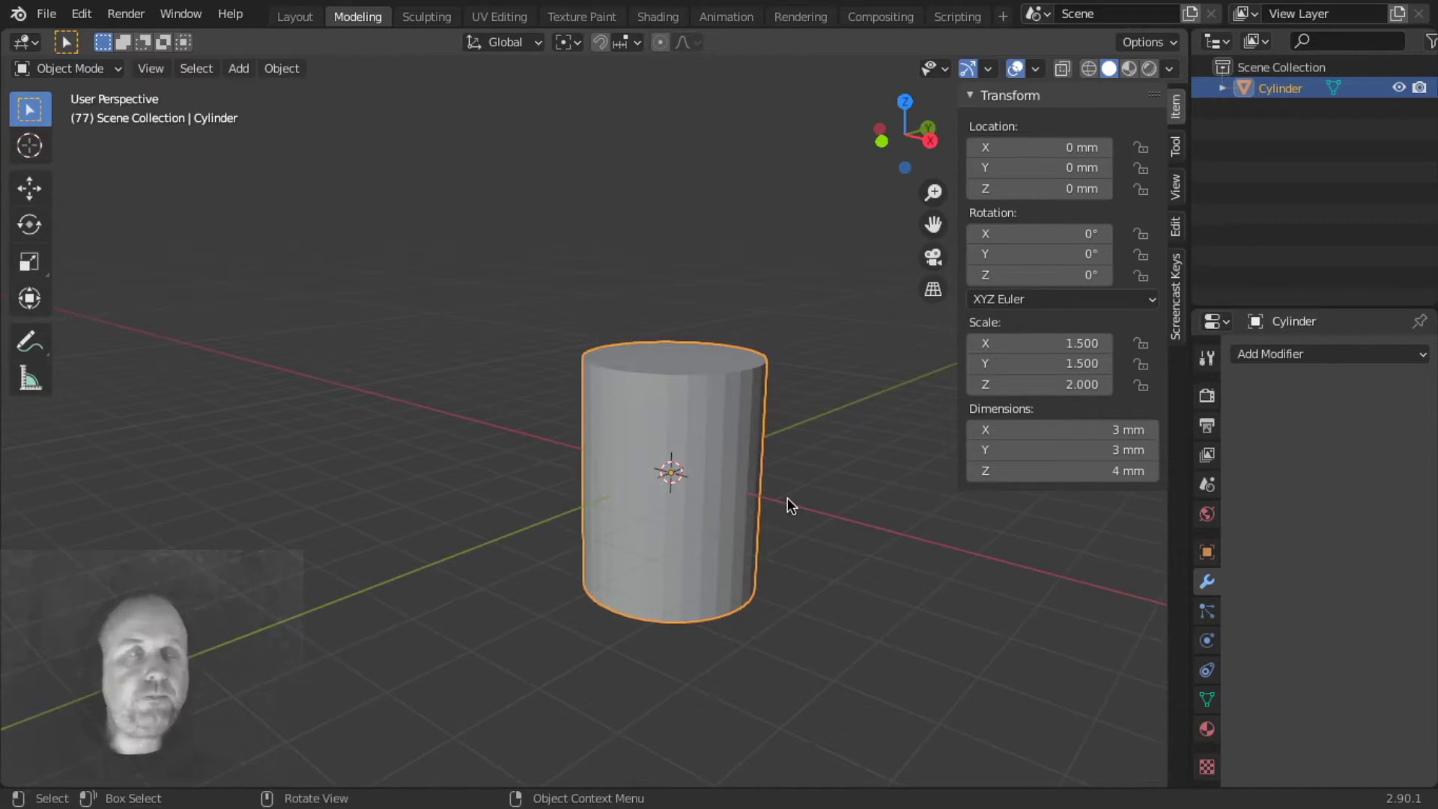
pyautogui.moveTo(824, 494)
pyautogui.mouseDown(button='middle')
pyautogui.moveTo(802, 485)
pyautogui.moveTo(799, 500)
pyautogui.mouseUp(button='middle')
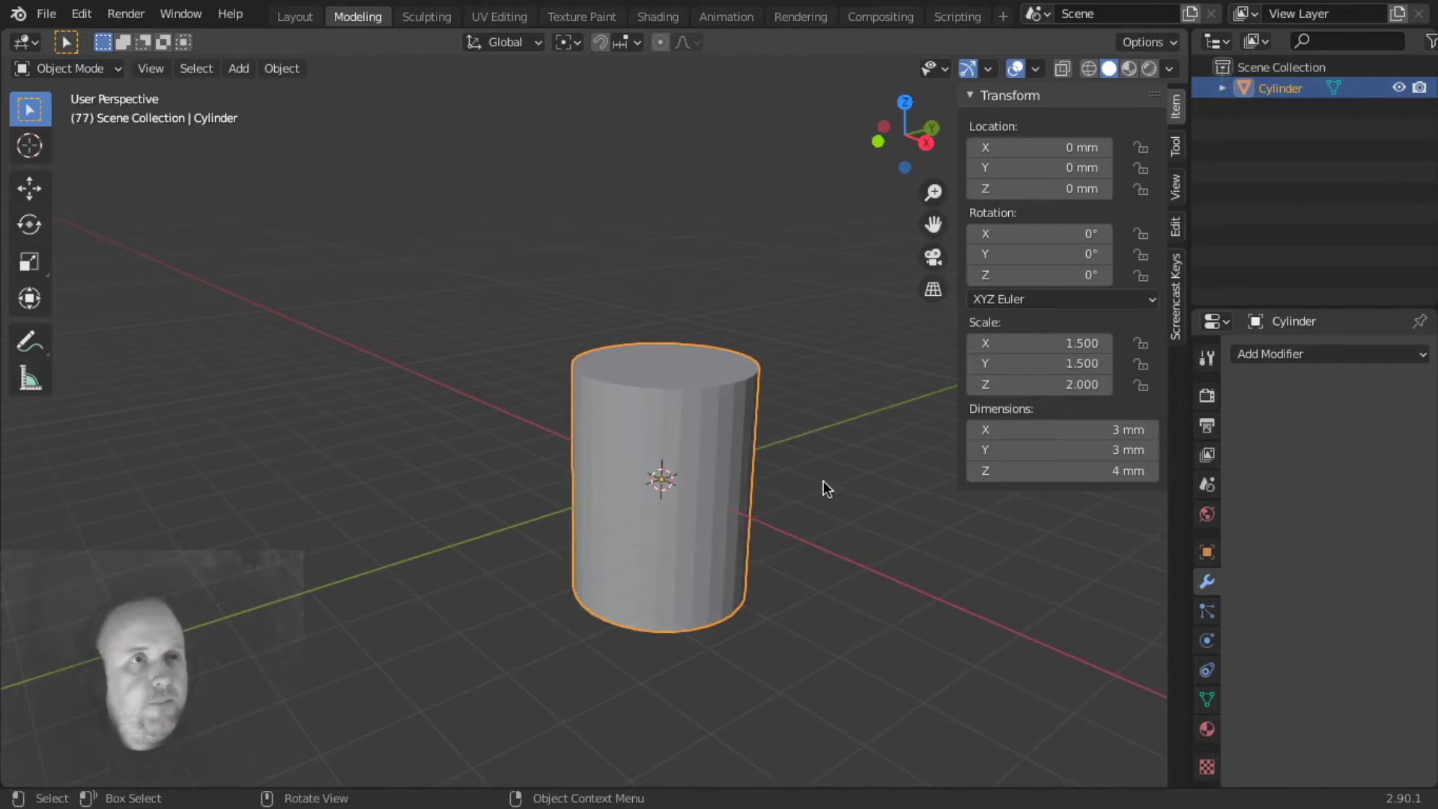
# Rotate the cylinder 90° about X to lay it on its side.
pyautogui.press('r')
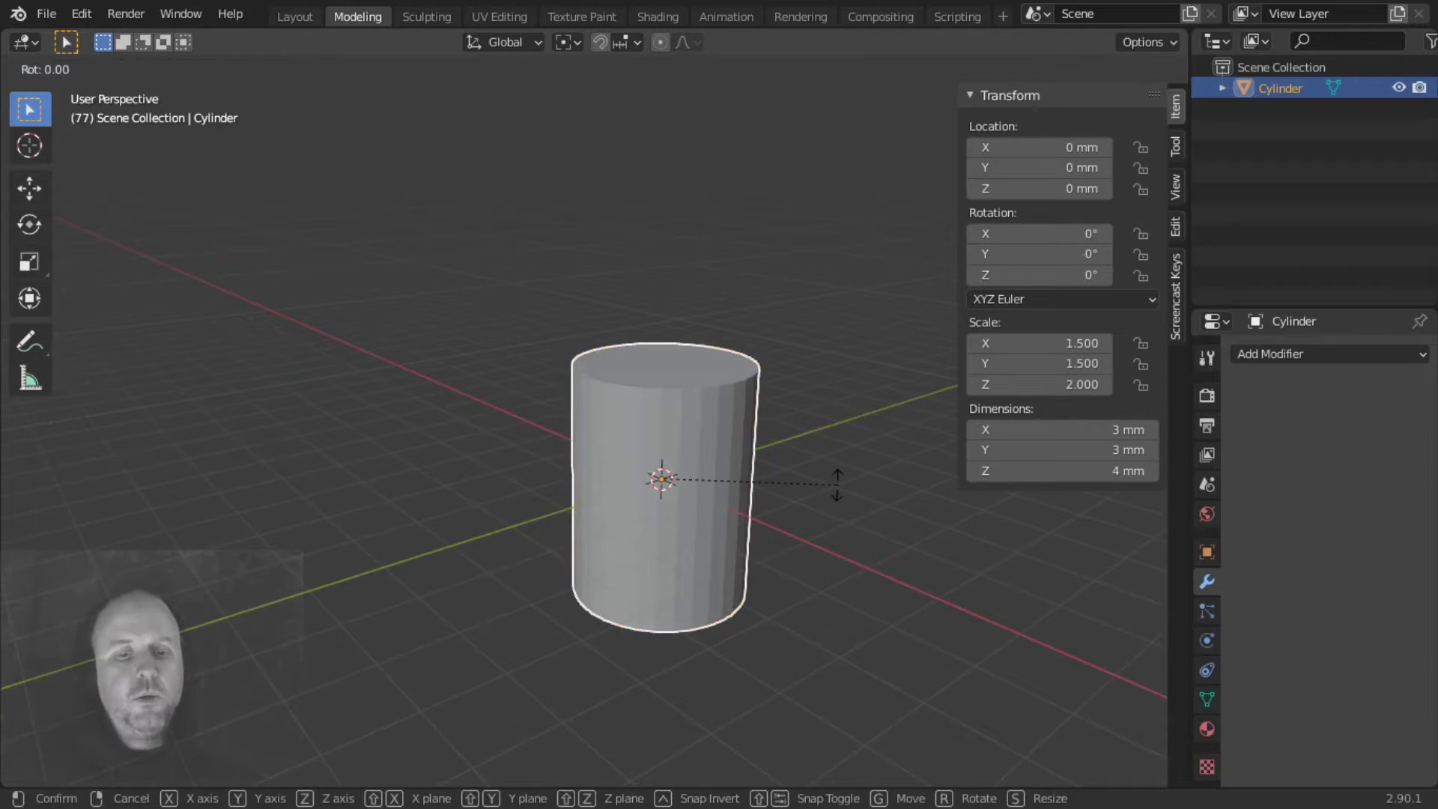
pyautogui.write('x90')
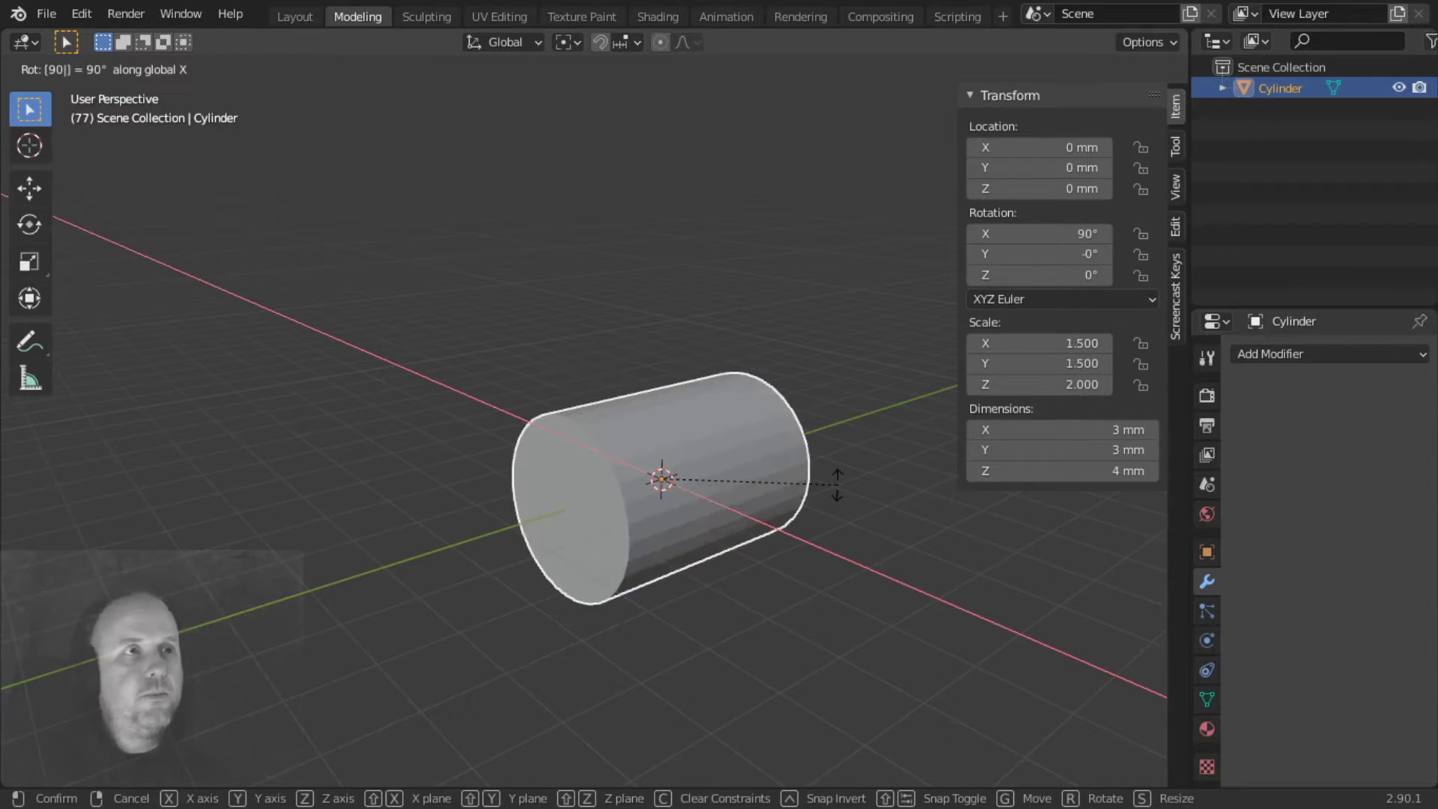
pyautogui.press('Return')
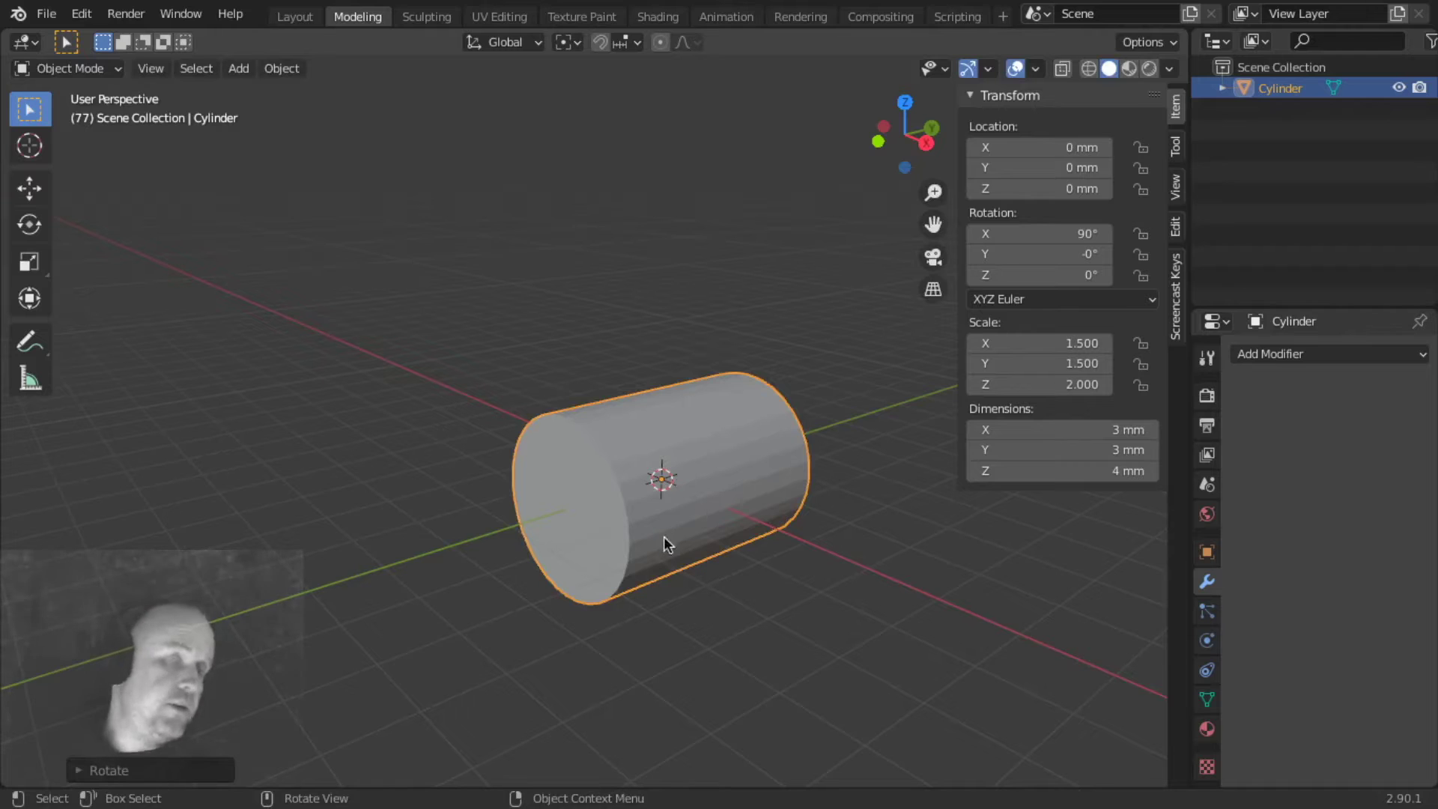
pyautogui.moveTo(692, 506); pyautogui.dragTo(739, 523, button='middle')
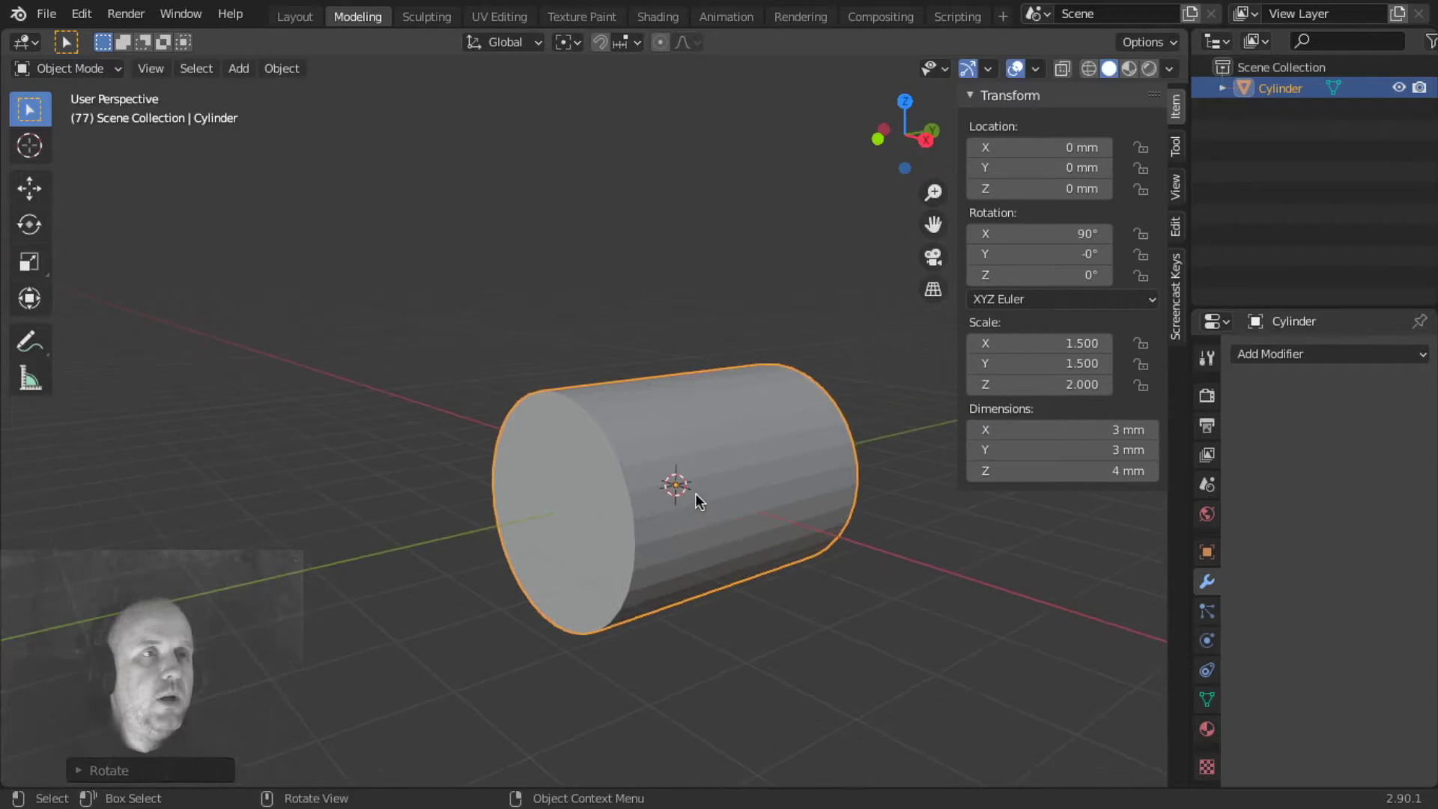
# In Edit Mode, inset the front cap face by 0.5 and extrude it back through the body.
pyautogui.press('Tab')
pyautogui.moveTo(744, 513); pyautogui.dragTo(738, 521, button='middle')
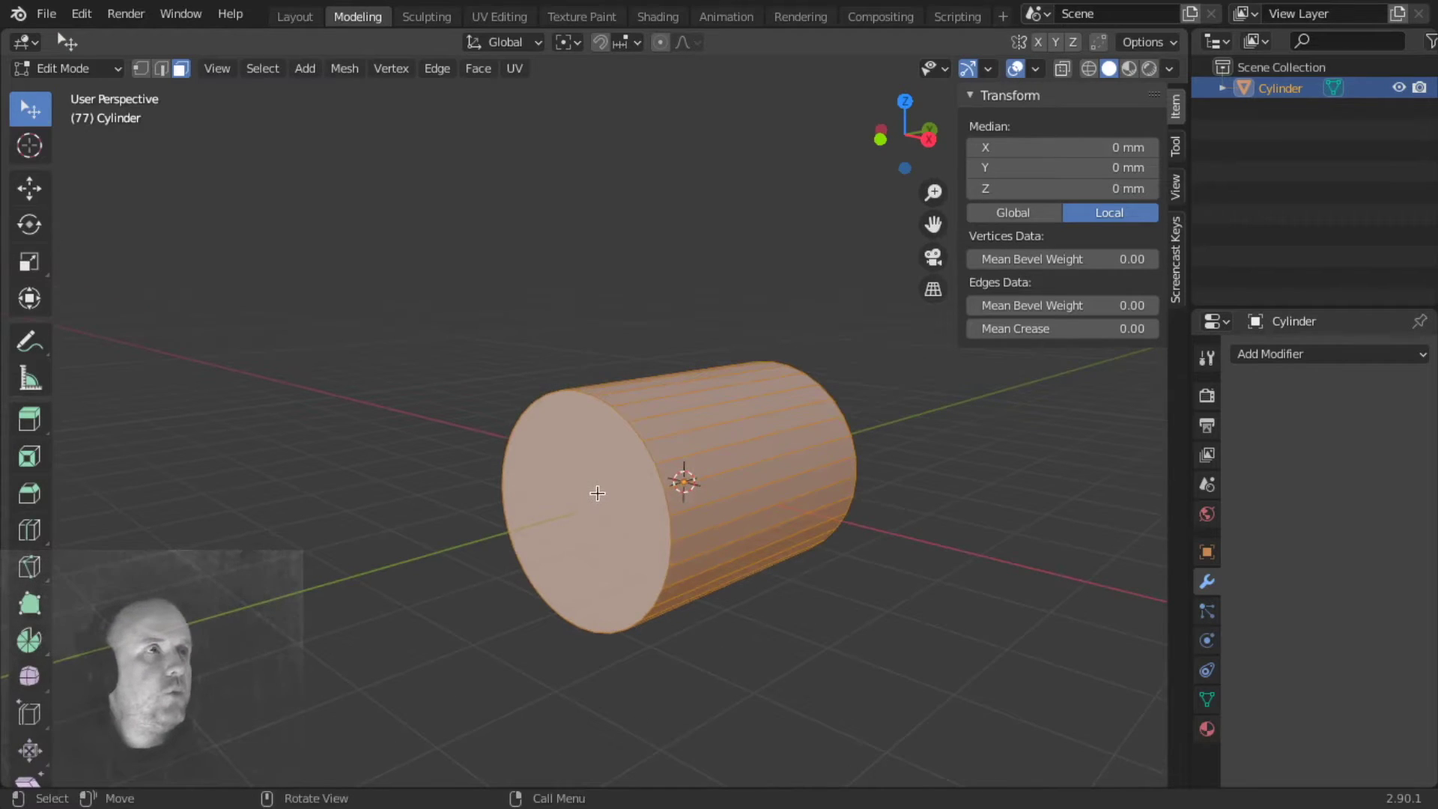
pyautogui.click(596, 493)
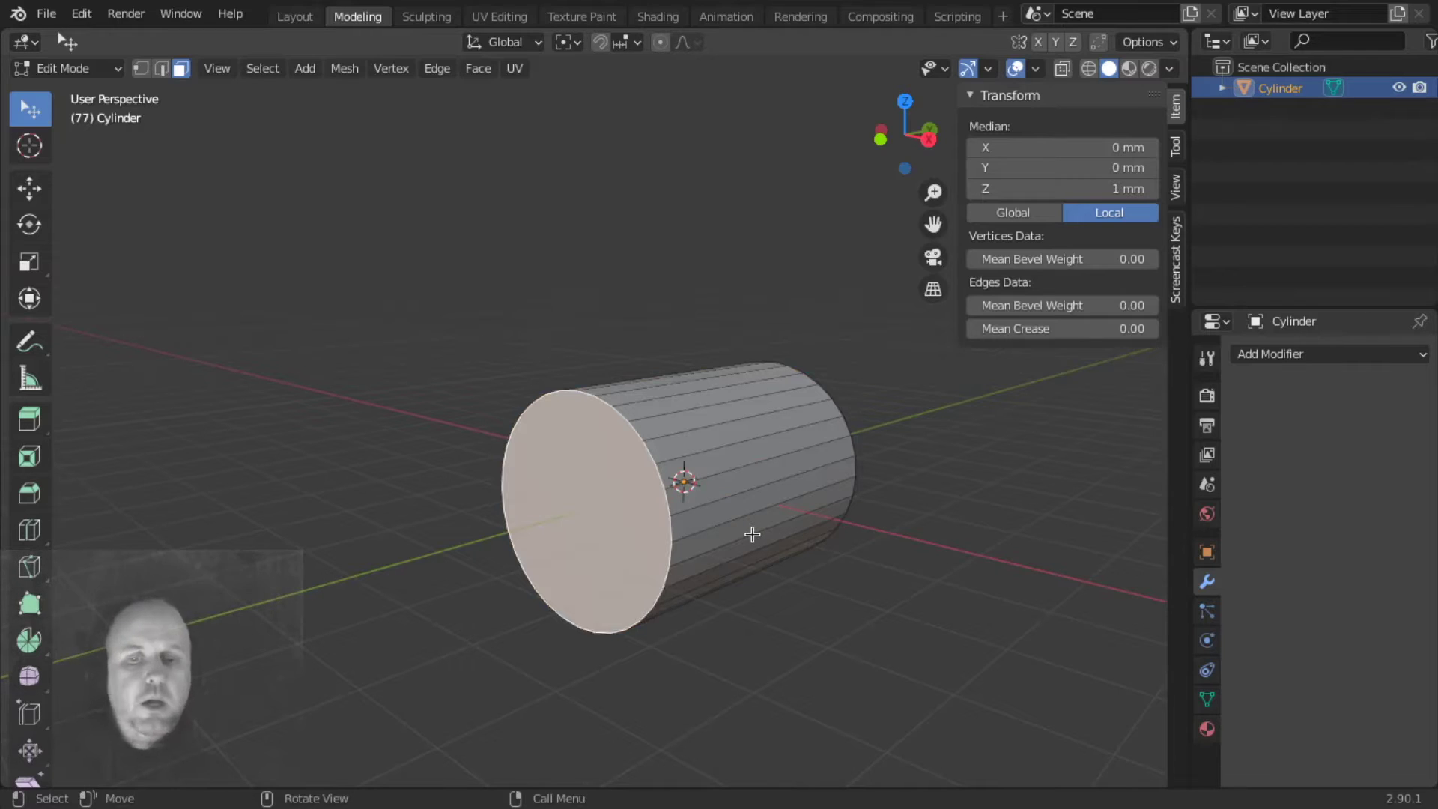
pyautogui.write('i0.5')
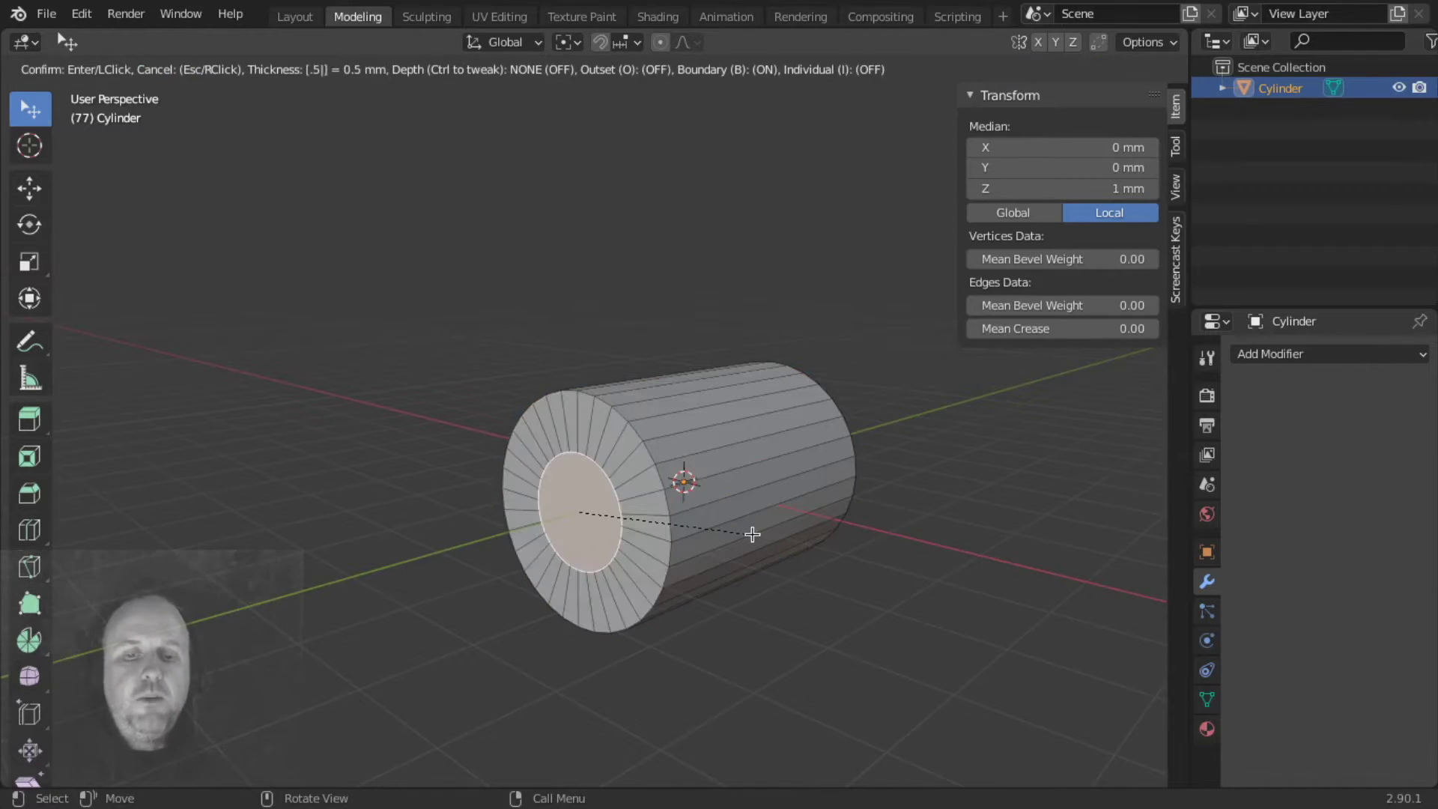
pyautogui.press('Return')
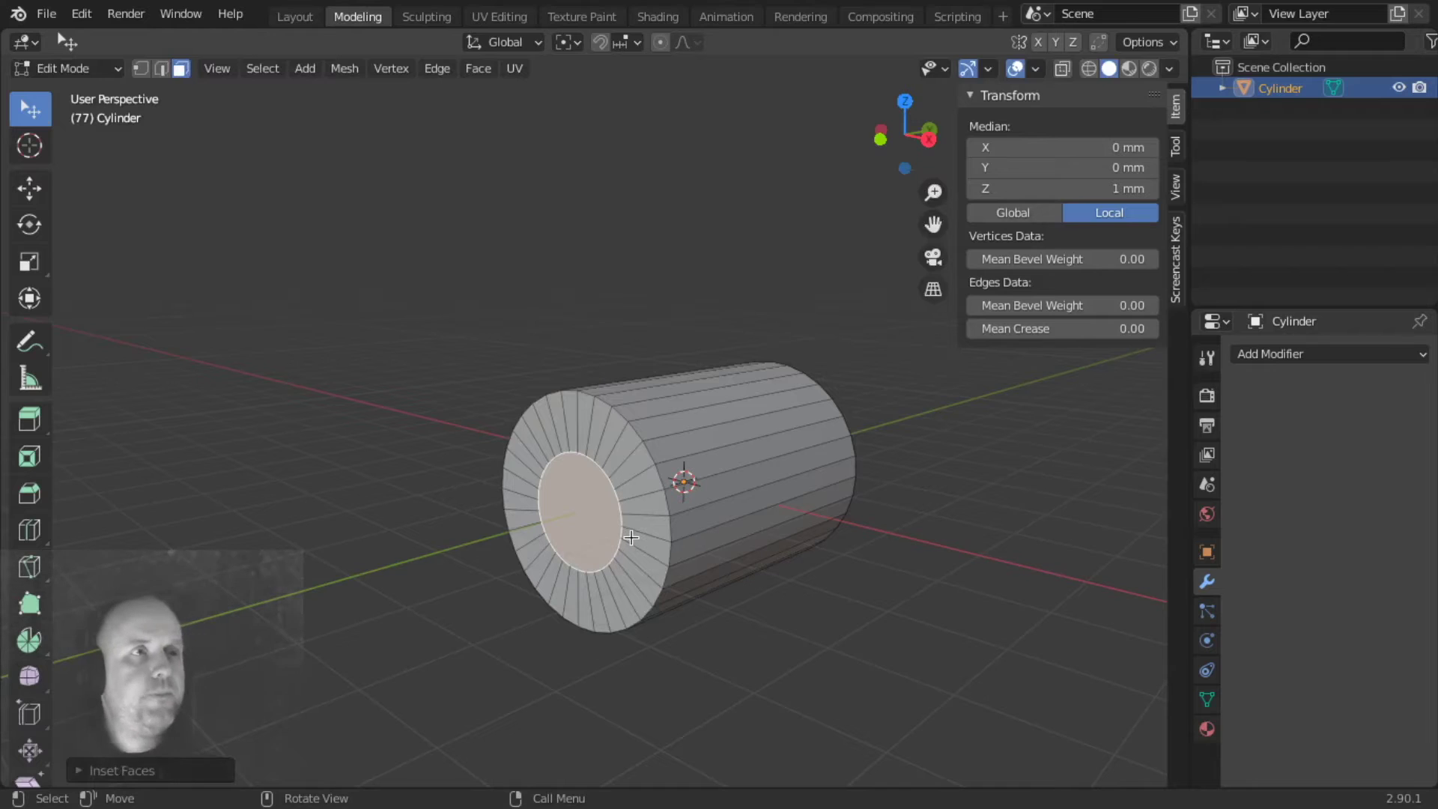
pyautogui.press('e')
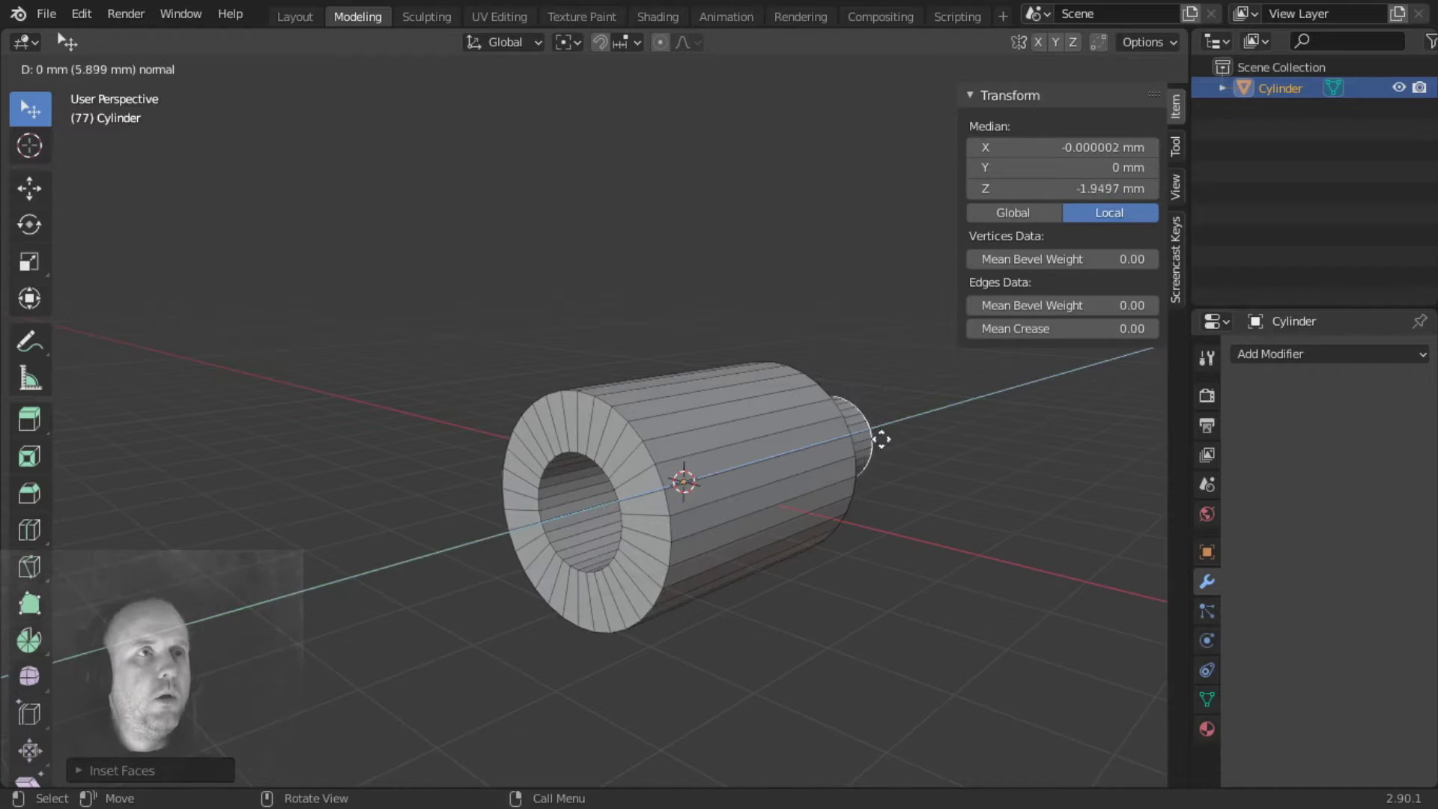
pyautogui.click(932, 423)
pyautogui.moveTo(959, 453); pyautogui.dragTo(971, 530, button='middle')
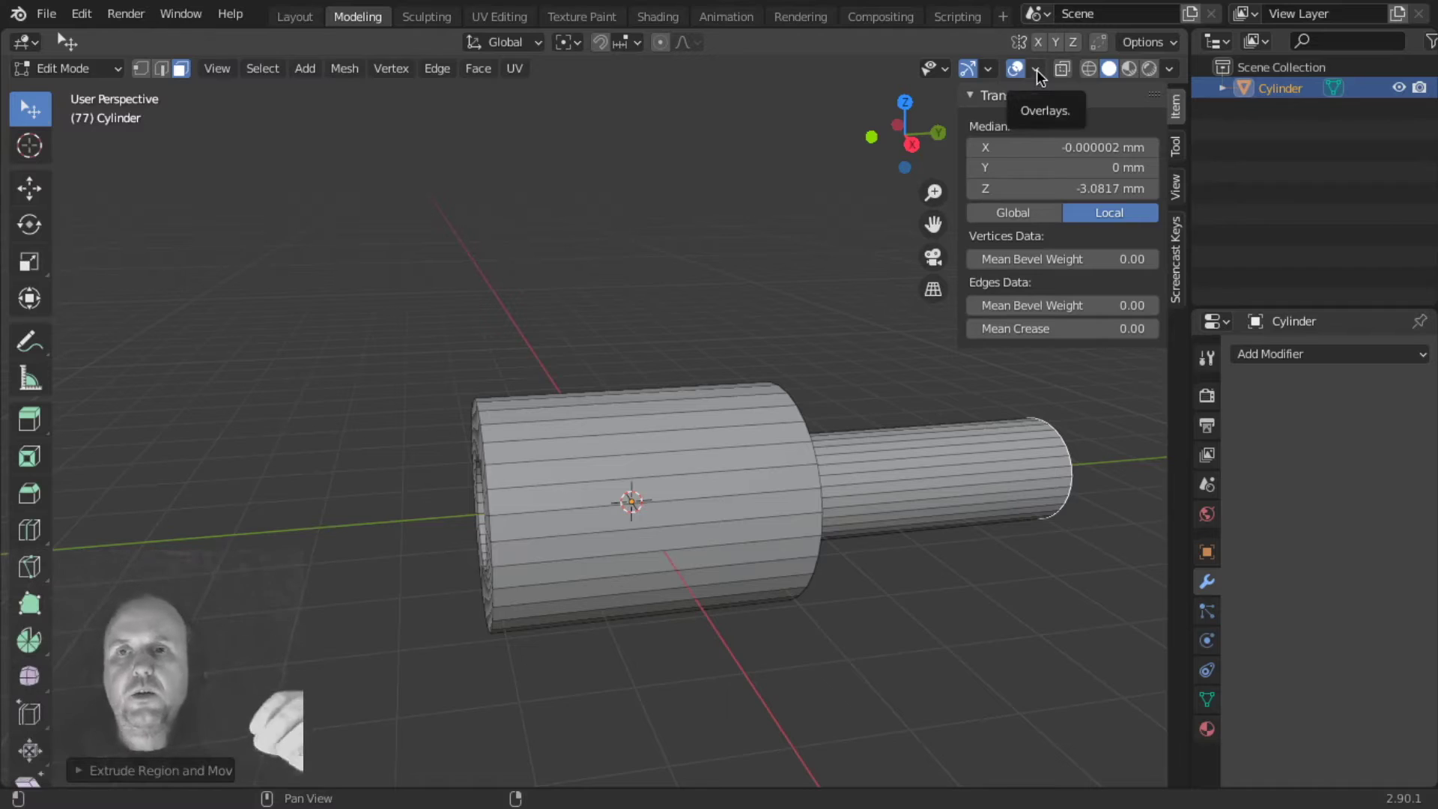
# Open the Viewport Overlays dropdown from the 3D viewport header.
pyautogui.click(1036, 71)
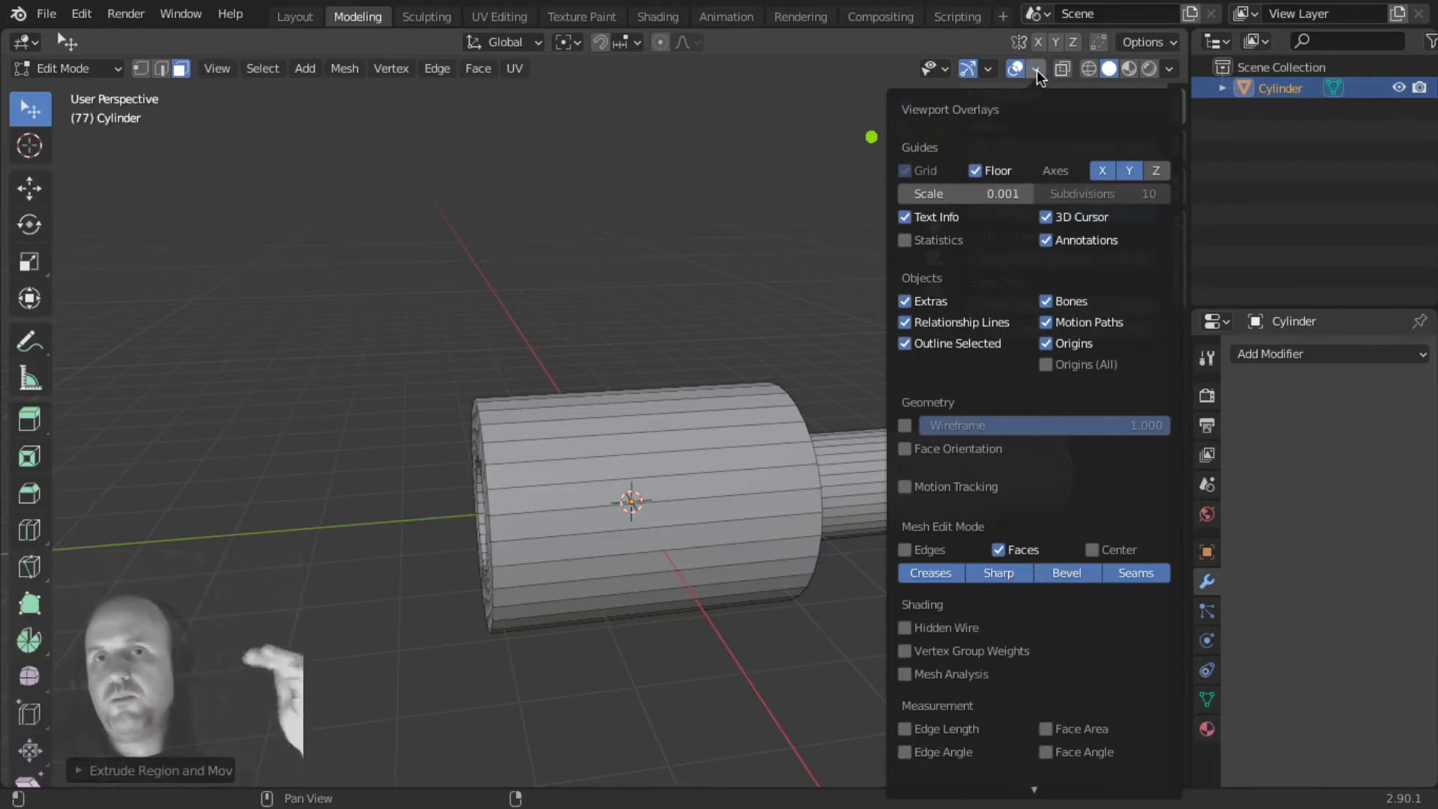
# Enable Display Face Normals and Display Vertex Normals in the overlay's Normals section.
pyautogui.scroll(-1, 1021, 655)
pyautogui.scroll(-1, 1021, 656)
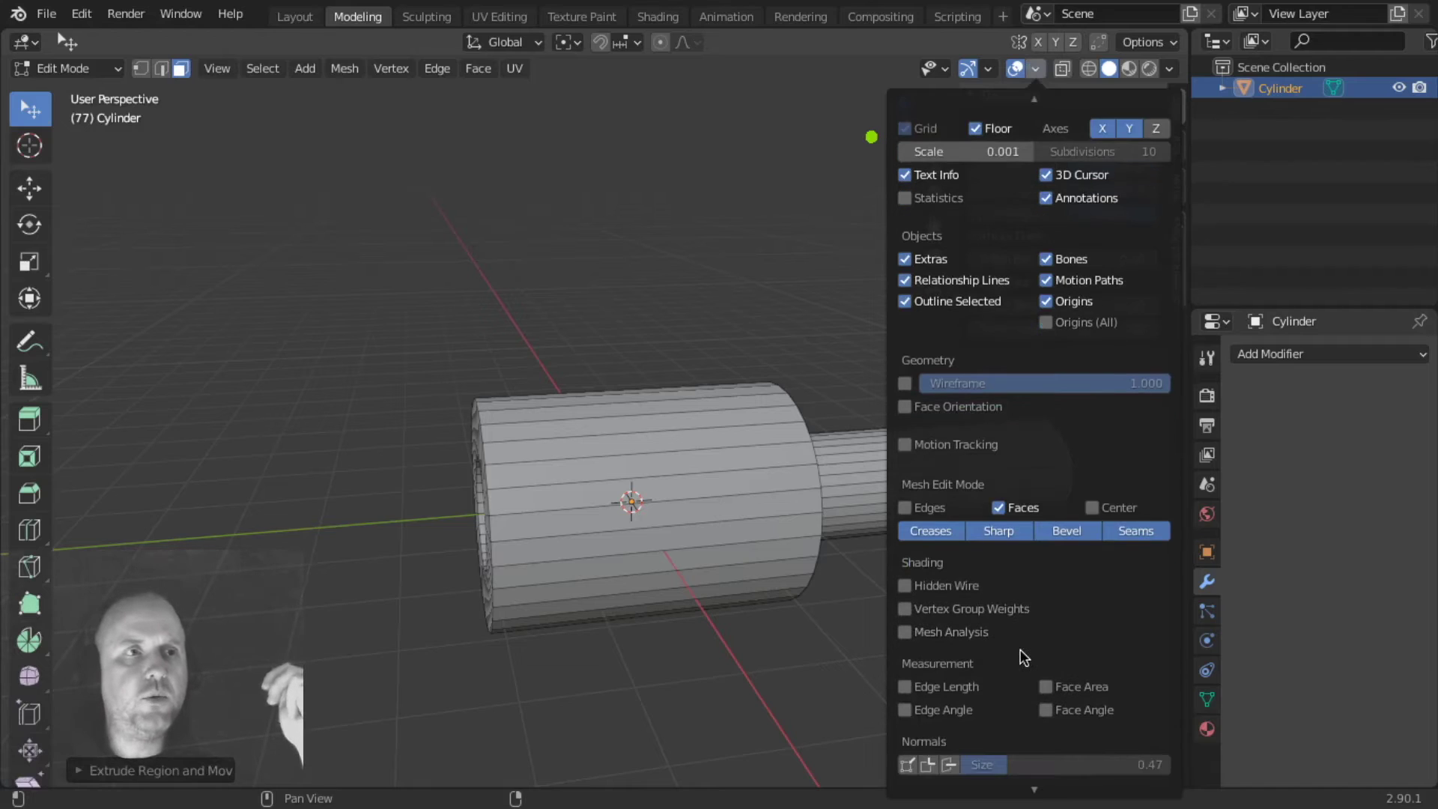
pyautogui.click(950, 765)
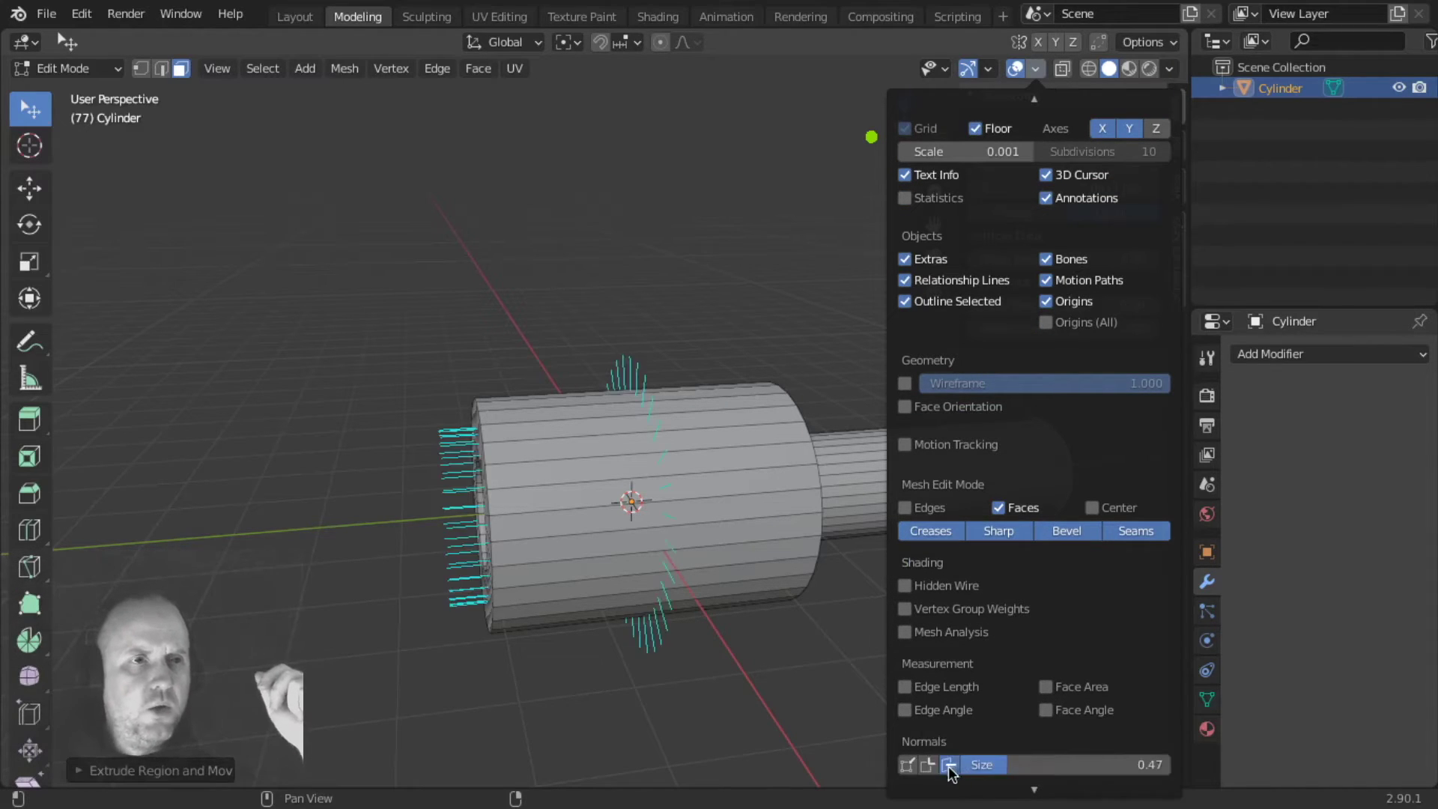
pyautogui.scroll(2, 1104, 491)
pyautogui.click(1037, 69)
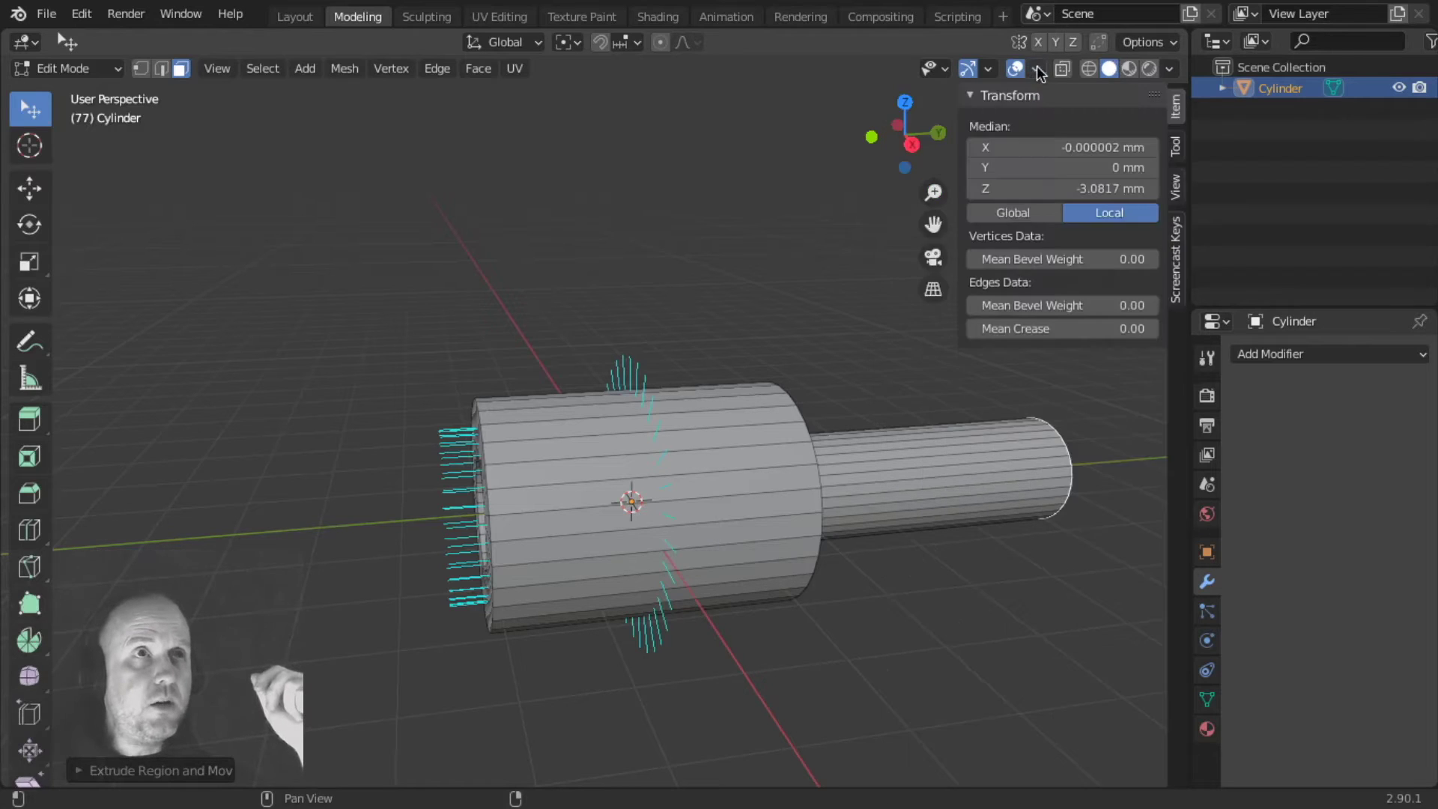
pyautogui.click(1037, 69)
pyautogui.scroll(-3, 982, 685)
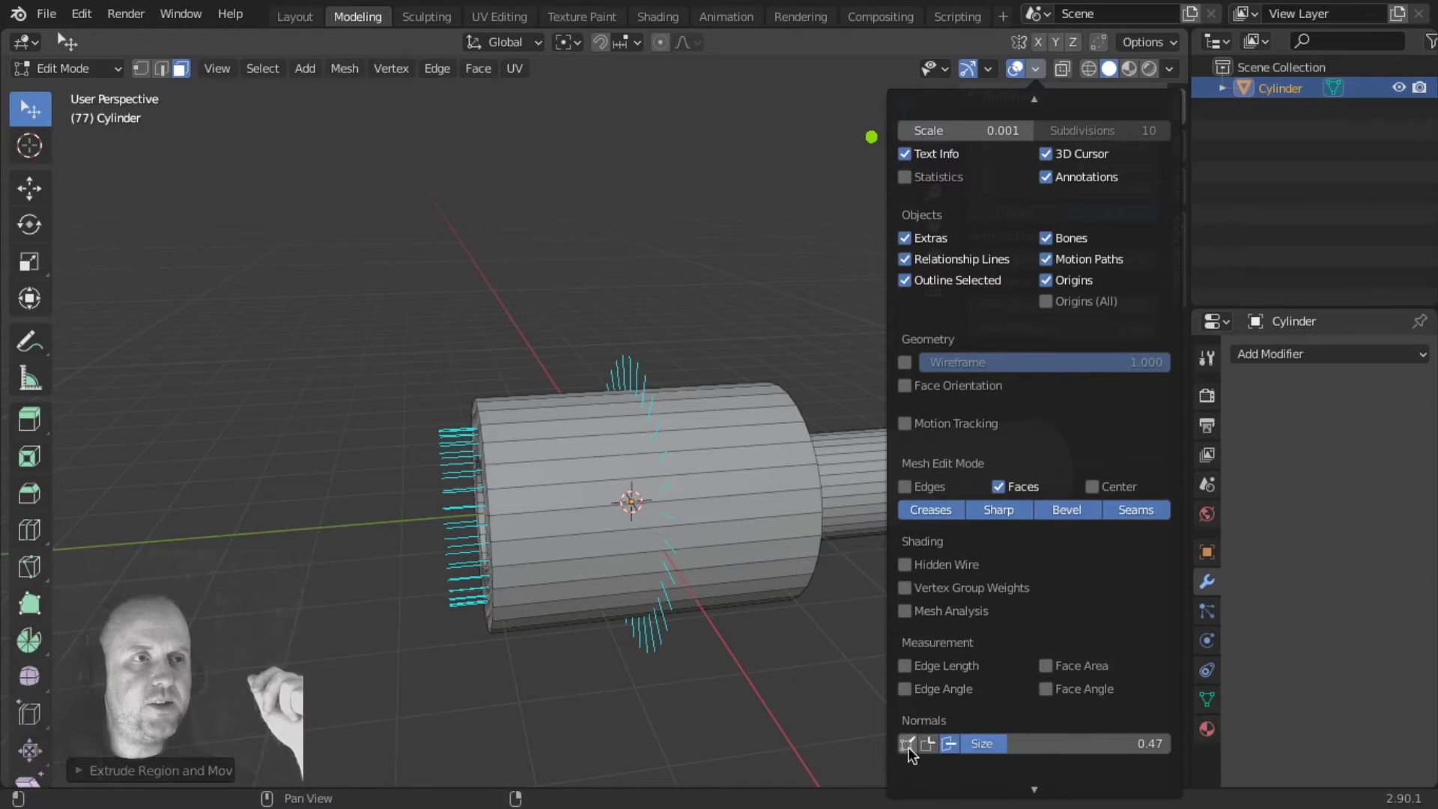
pyautogui.click(908, 751)
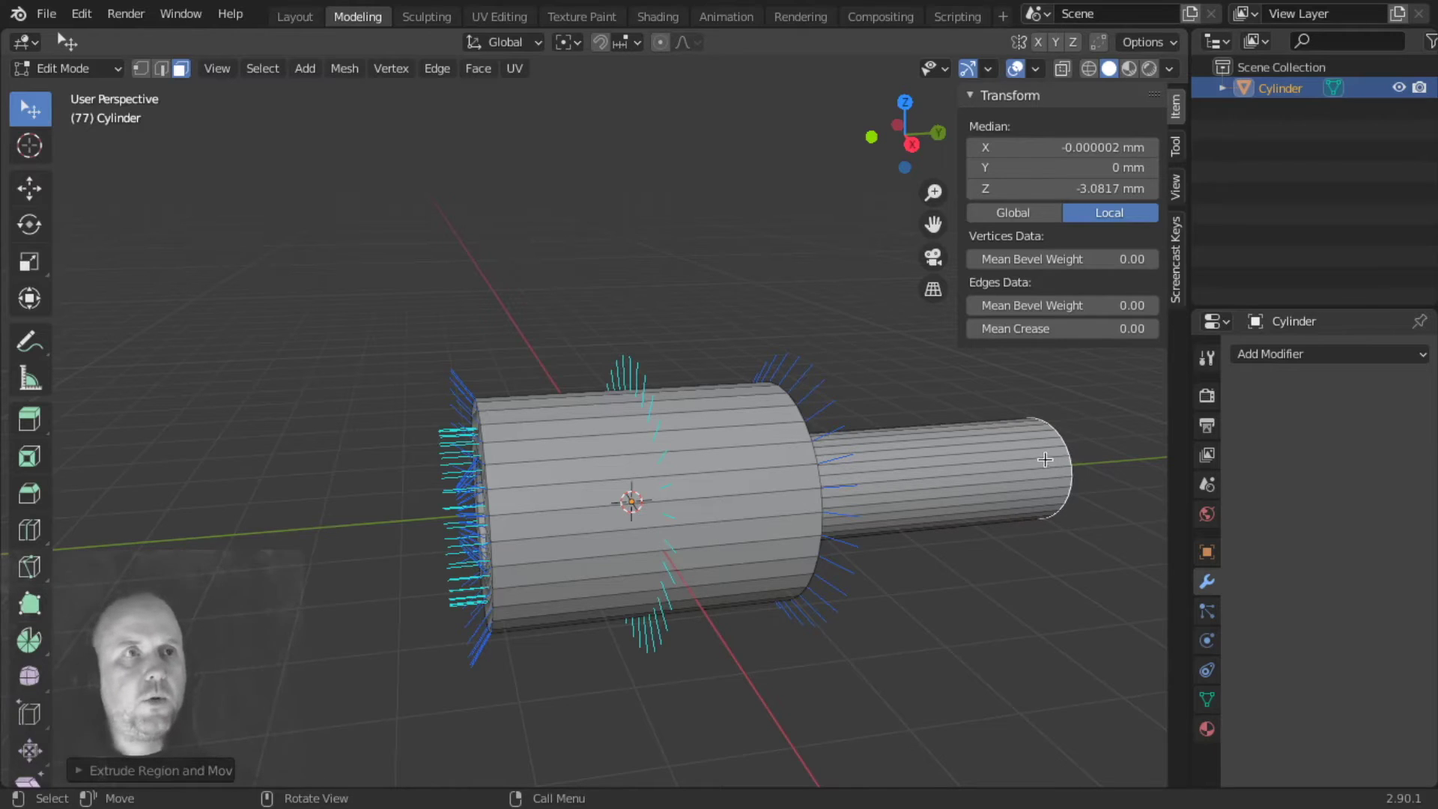
pyautogui.moveTo(1078, 494); pyautogui.dragTo(1074, 538, button='middle')
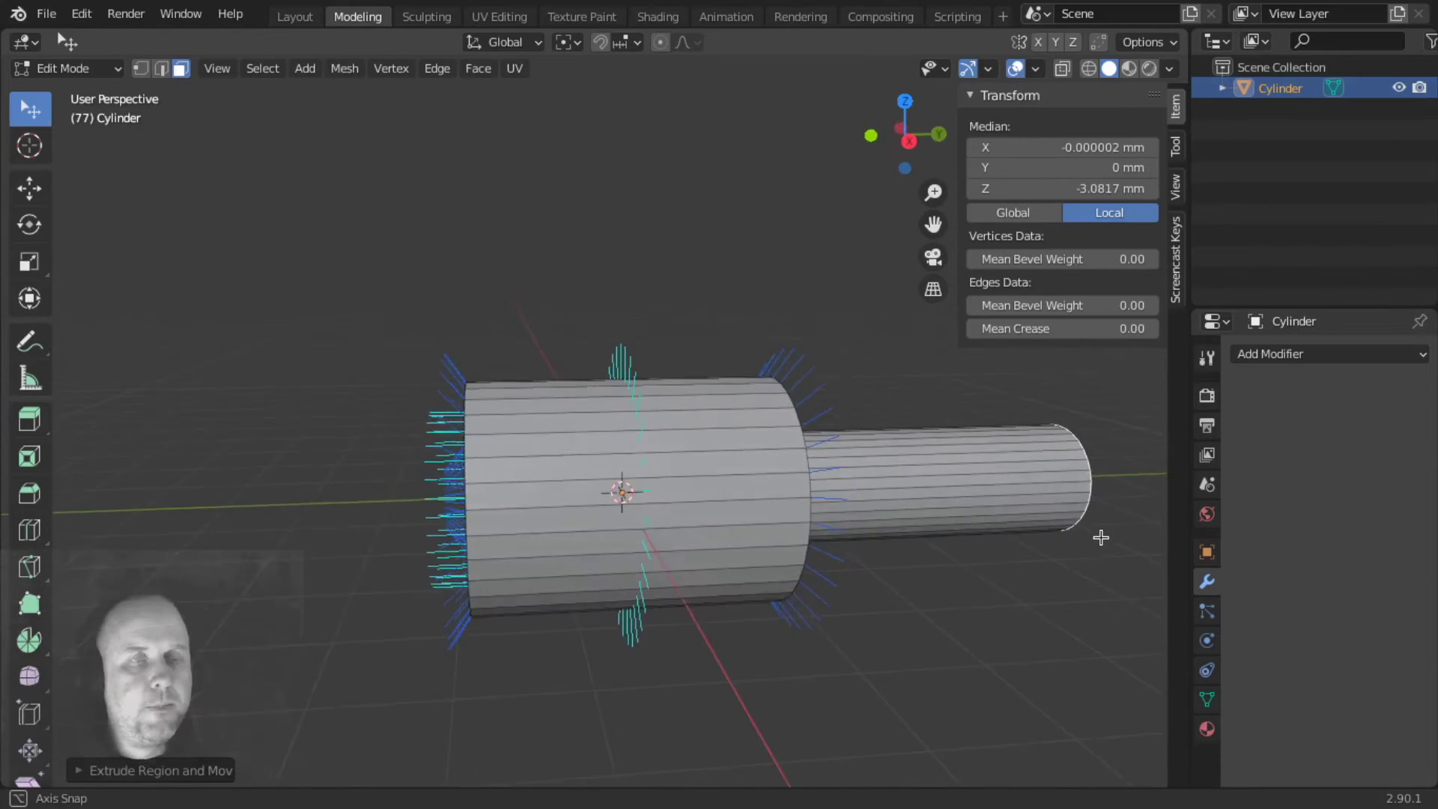
pyautogui.moveTo(1100, 537); pyautogui.dragTo(1087, 553, button='middle')
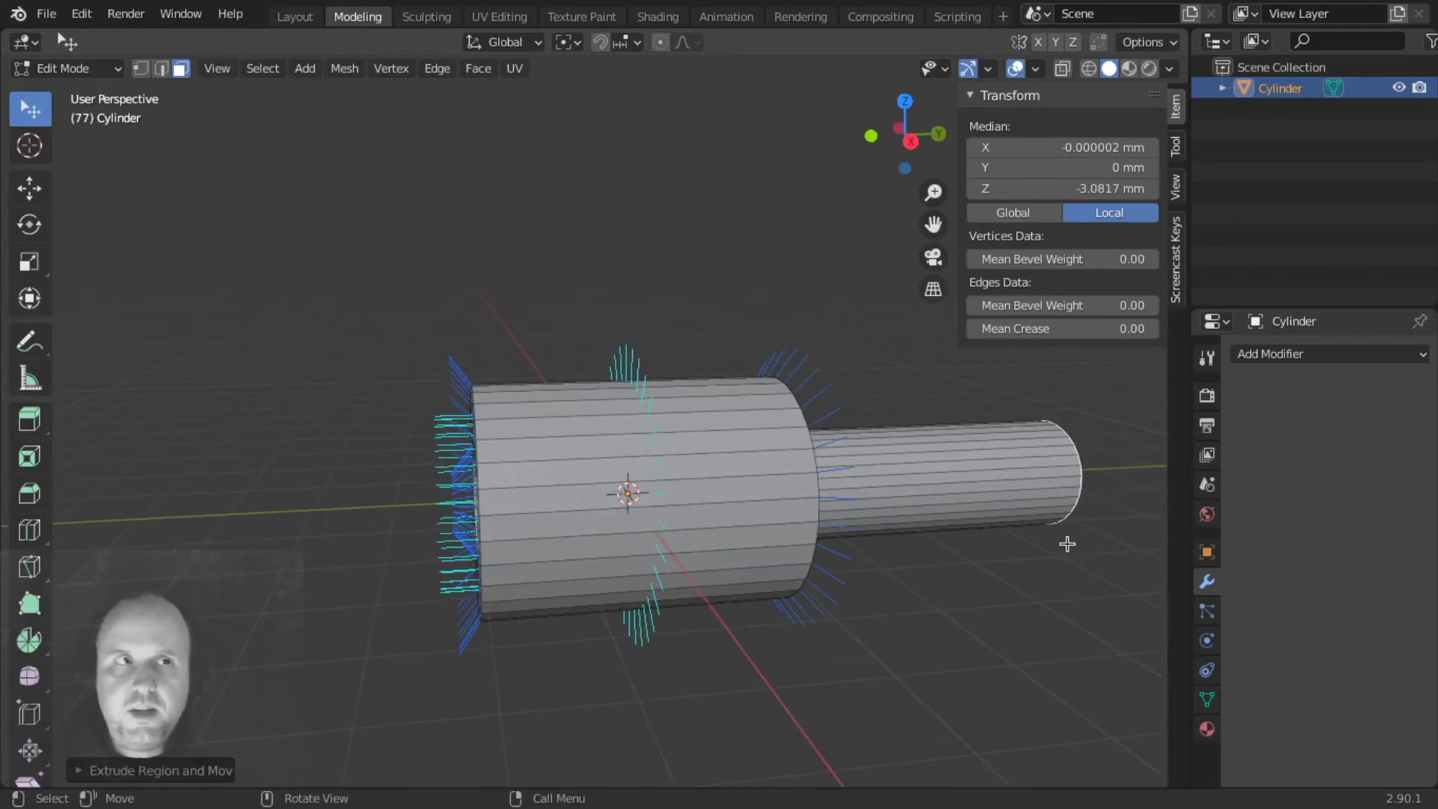
# Toggle X-ray and undo the narrow extrusion, leaving only the inset front cap.
pyautogui.click(1061, 69)
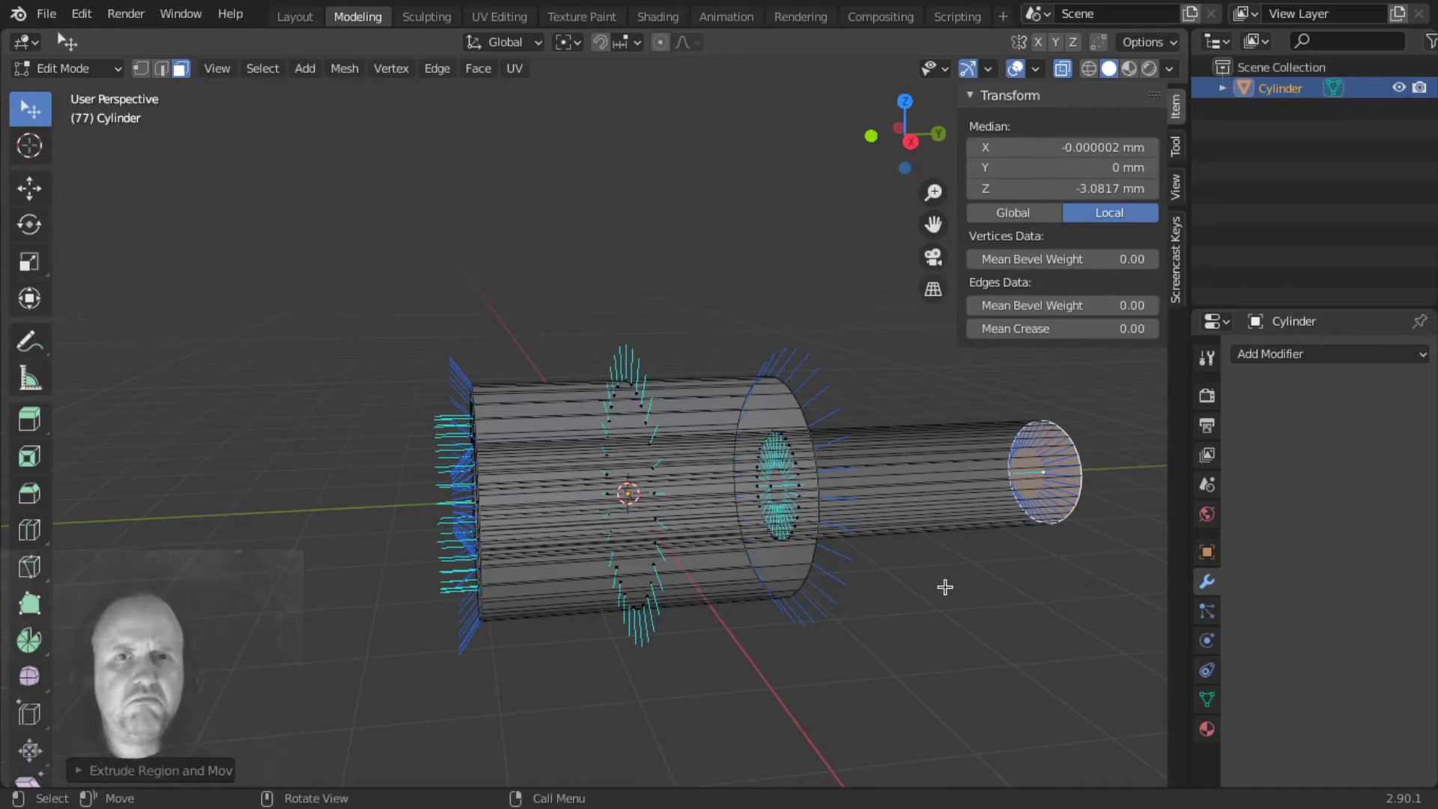
pyautogui.moveTo(907, 608); pyautogui.dragTo(821, 459, button='middle')
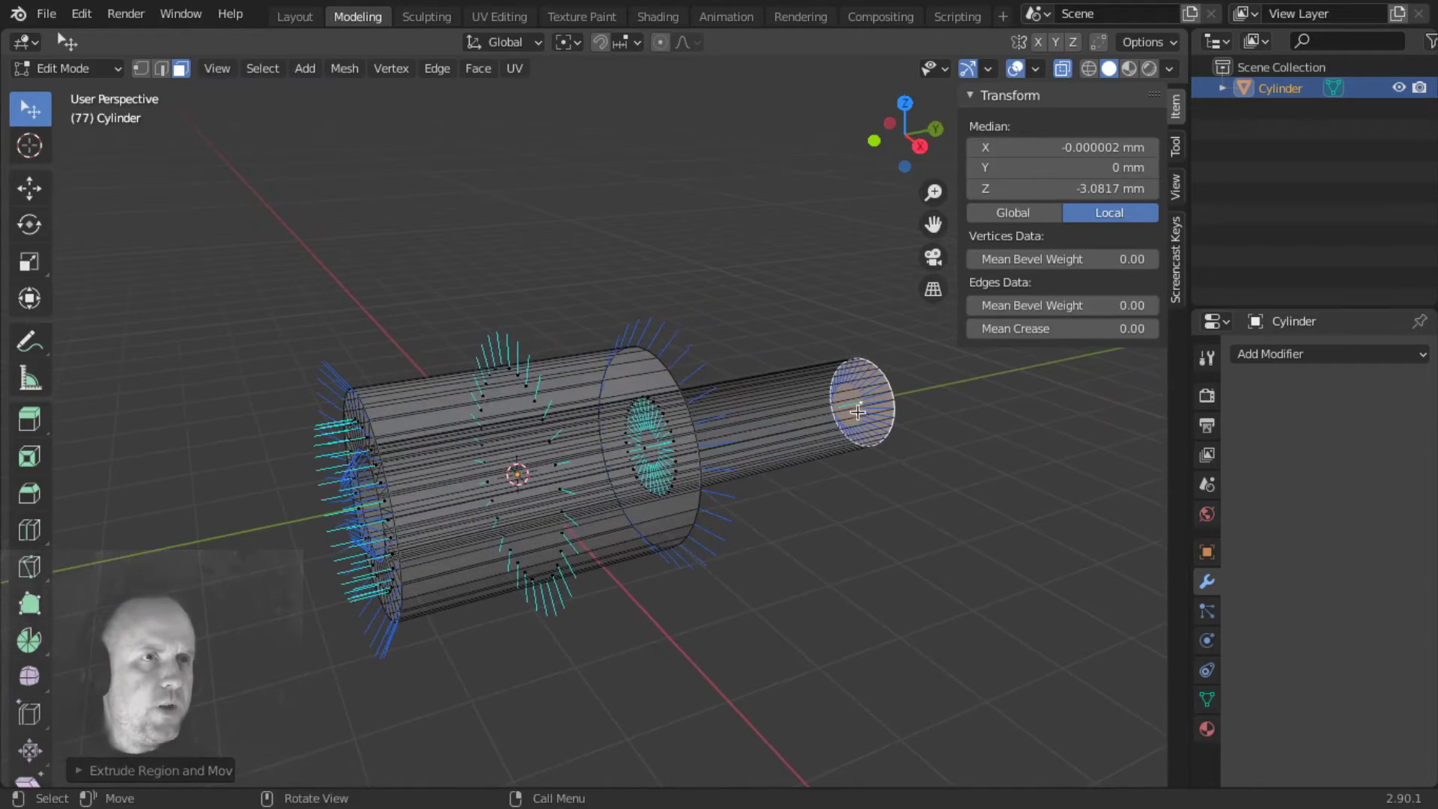
pyautogui.scroll(1, 863, 428)
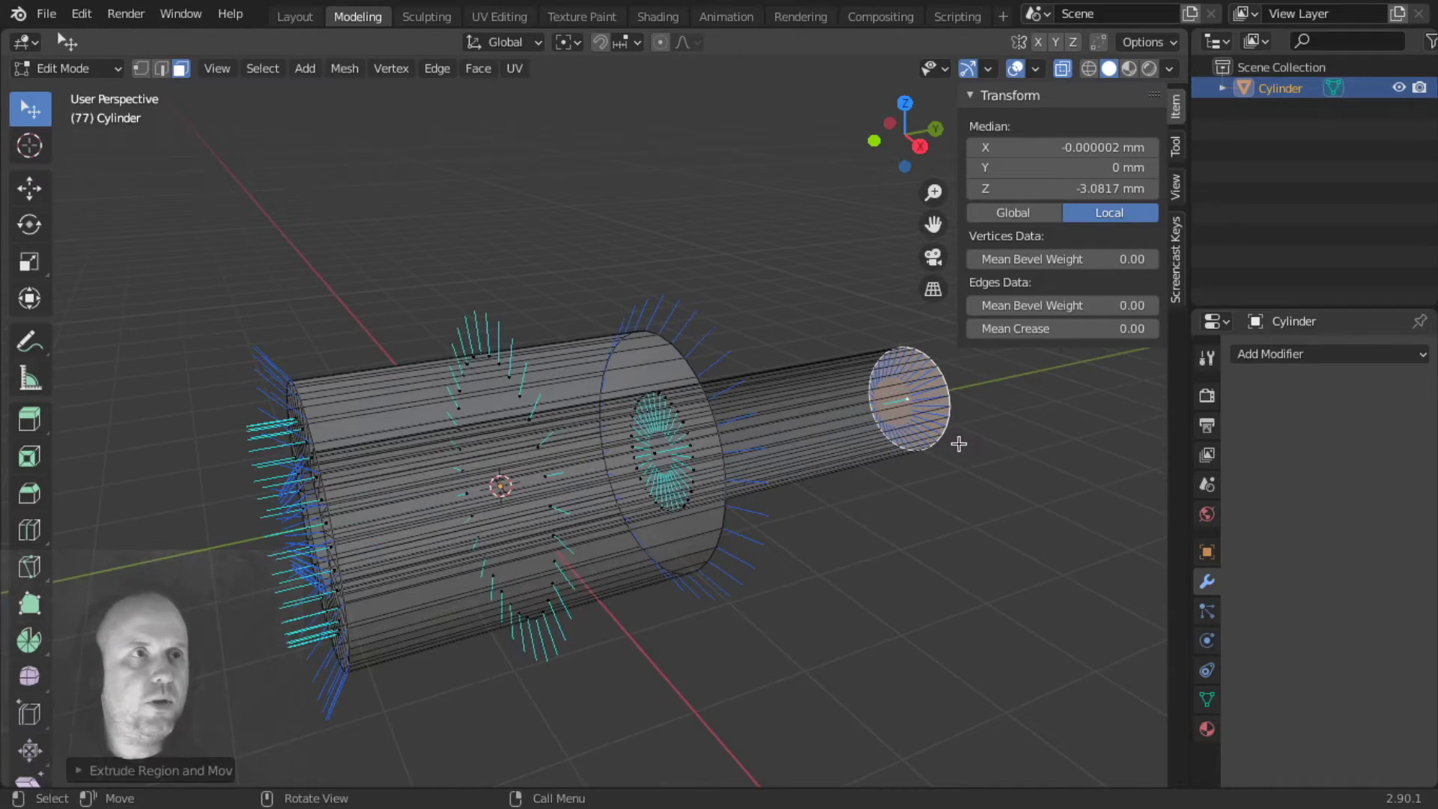
pyautogui.hotkey('alt', 'z')
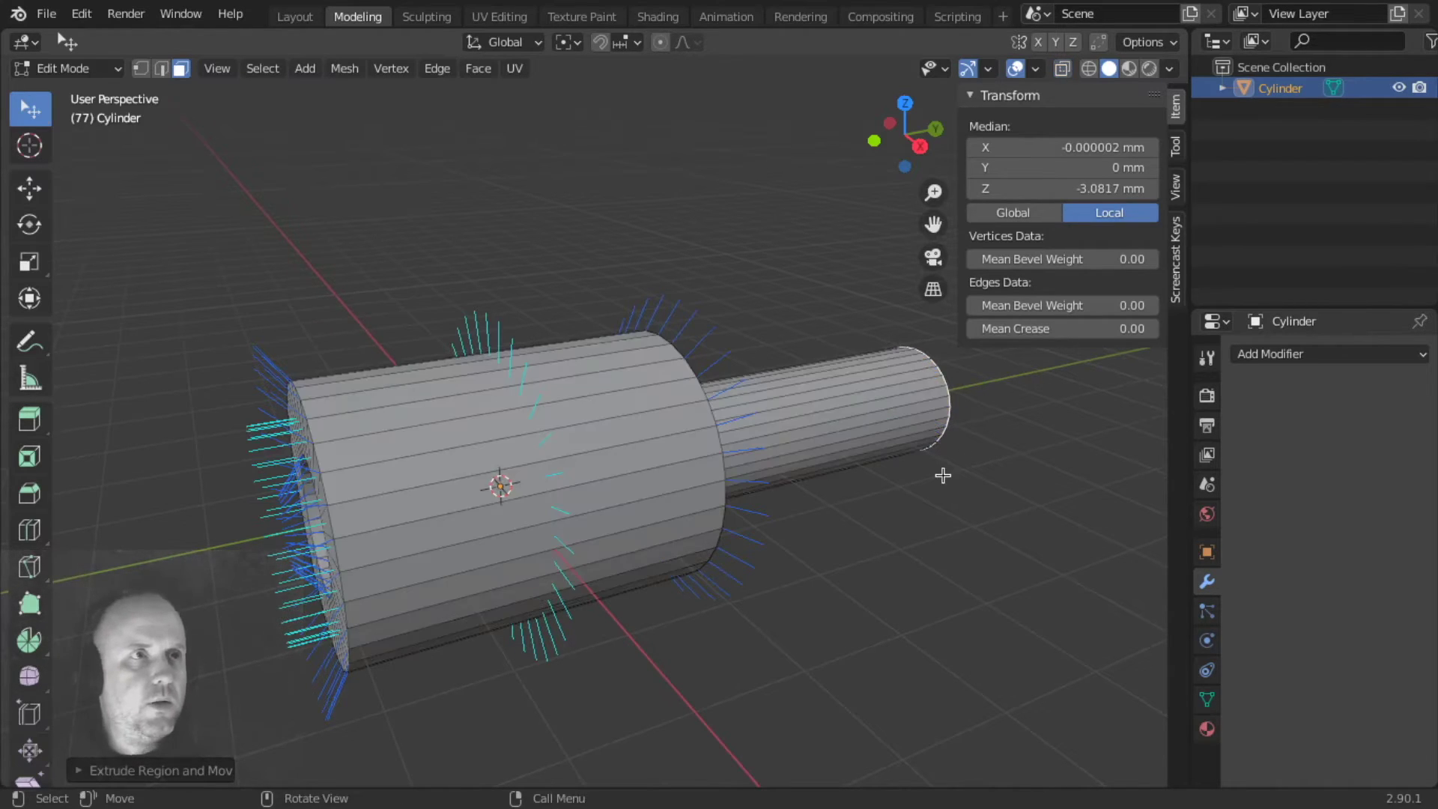
pyautogui.hotkey('alt', 'z')
pyautogui.hotkey('alt', 'z')
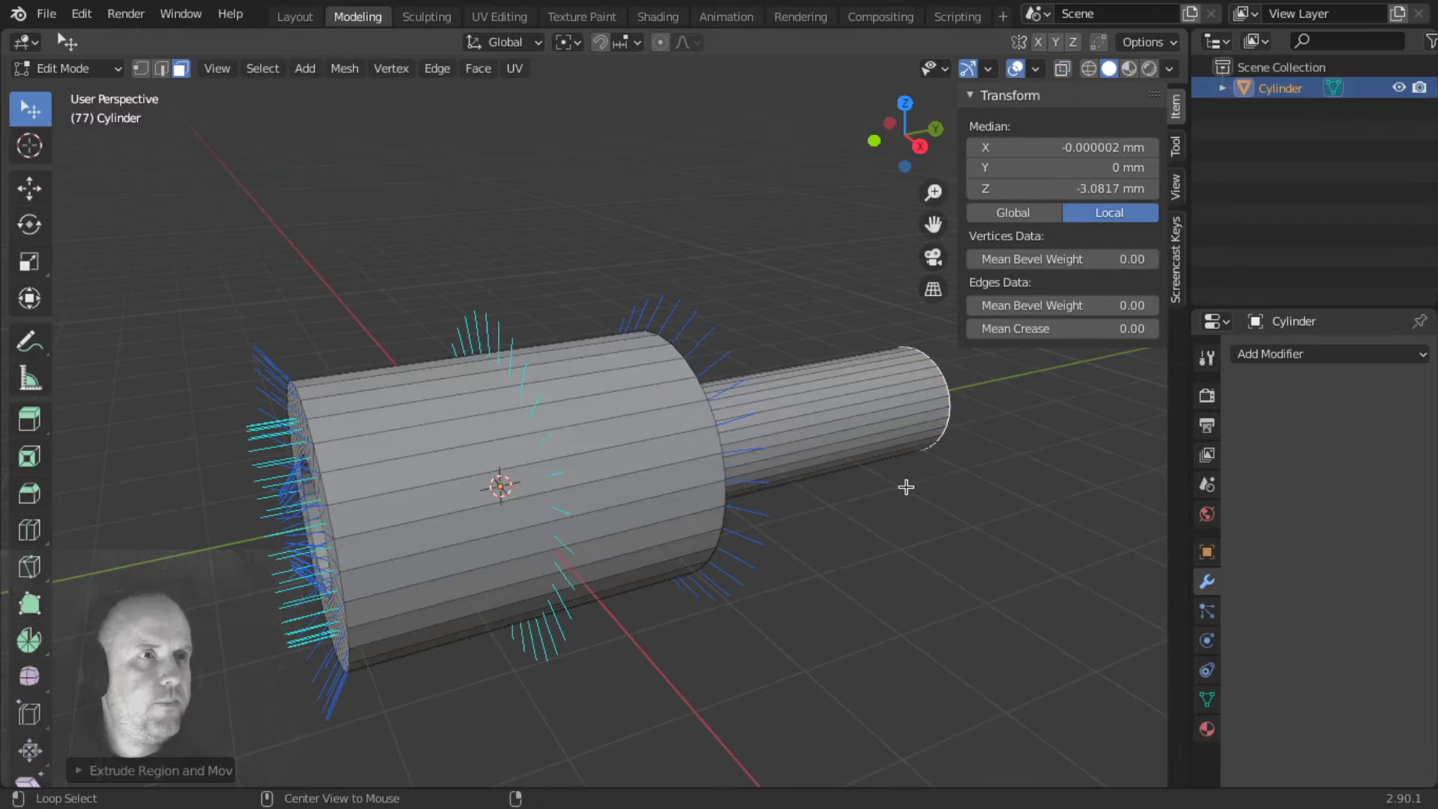
pyautogui.hotkey('alt', 'z')
pyautogui.hotkey('alt', 'z')
pyautogui.hotkey('alt', 'z')
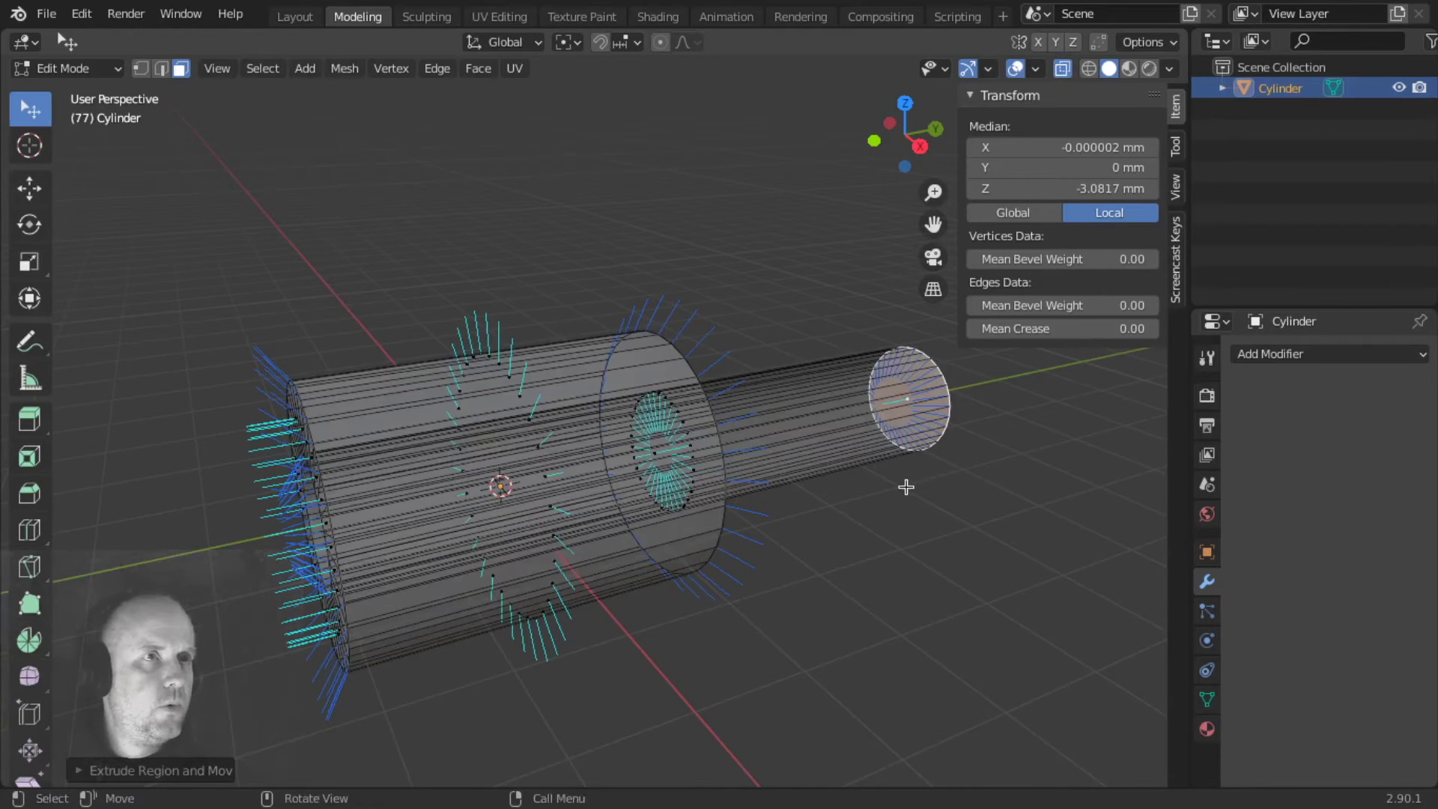
pyautogui.hotkey('ctrl', 'z')
pyautogui.moveTo(905, 488); pyautogui.dragTo(796, 507, button='middle')
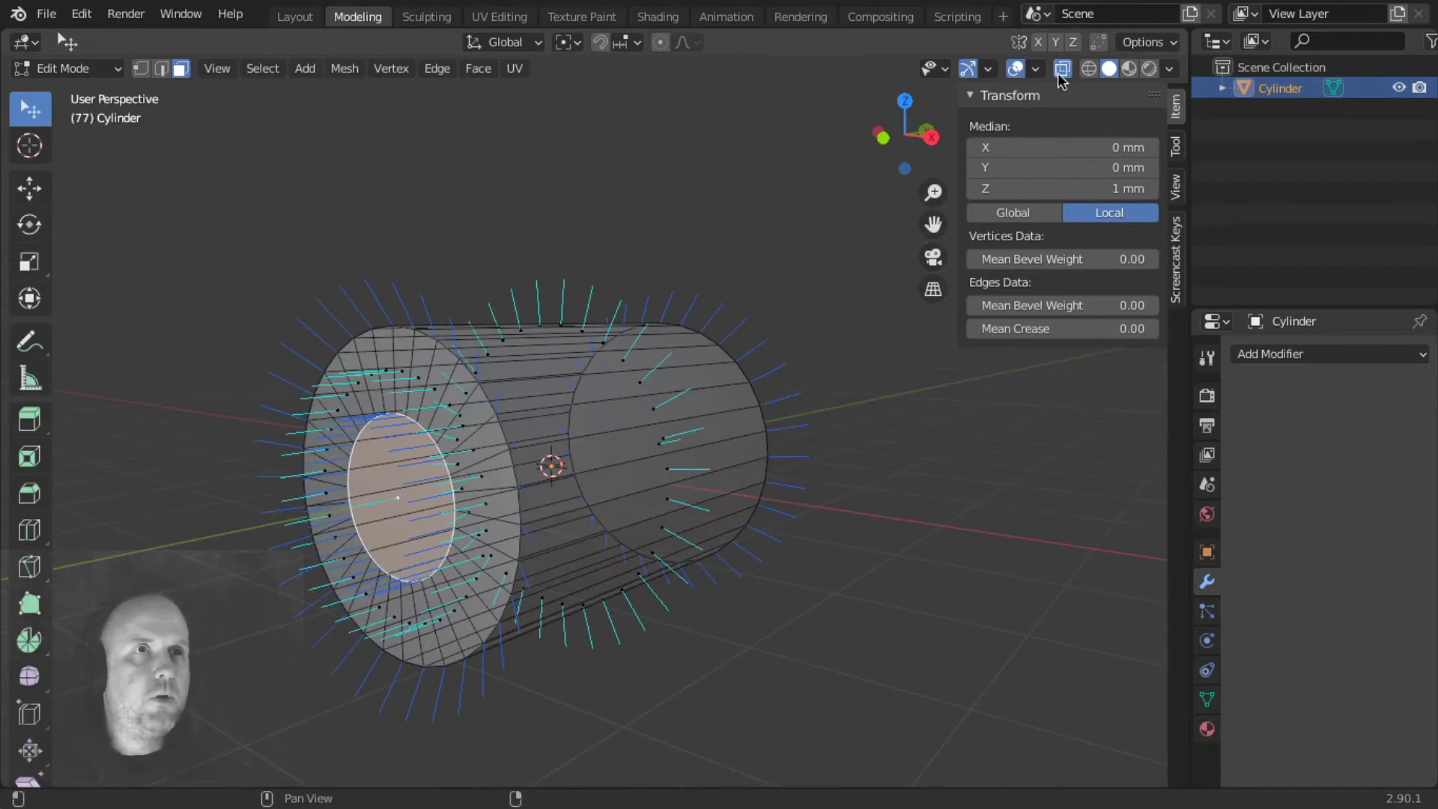
# Turn off face and vertex normal display and bring back the transform sidebar.
pyautogui.click(1035, 69)
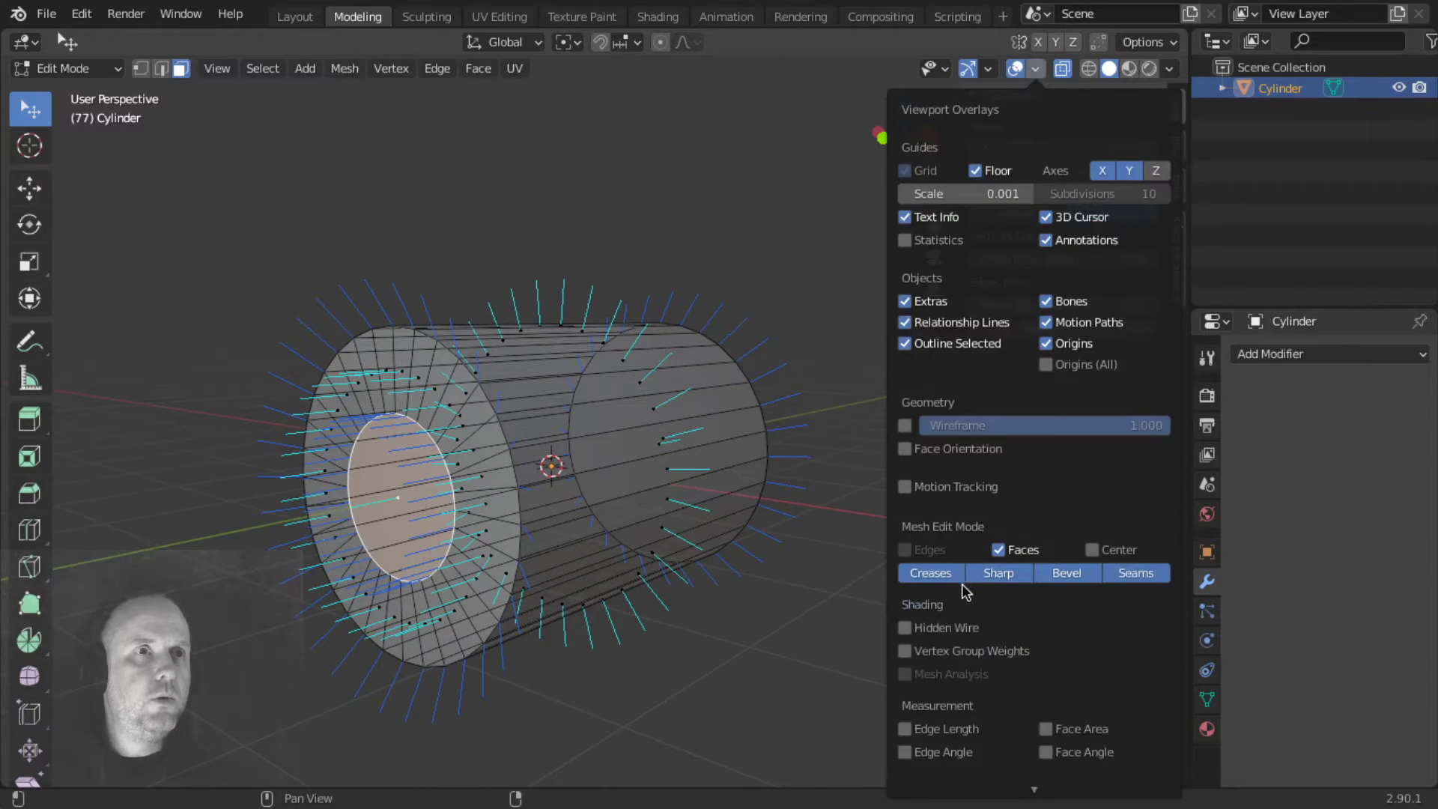
pyautogui.scroll(-3, 964, 592)
pyautogui.click(948, 744)
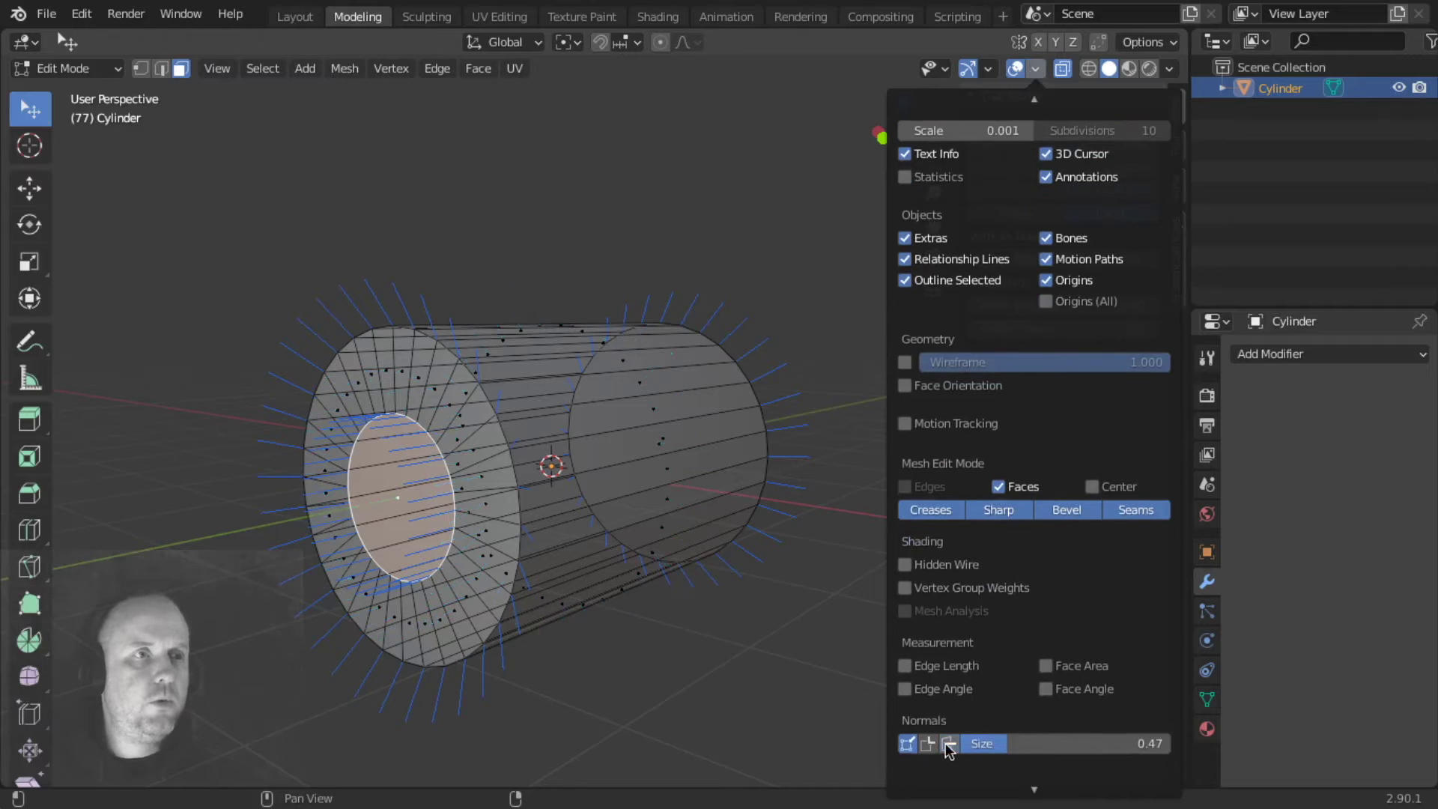
pyautogui.click(906, 742)
pyautogui.press('n')
pyautogui.moveTo(722, 664); pyautogui.dragTo(723, 689, button='middle')
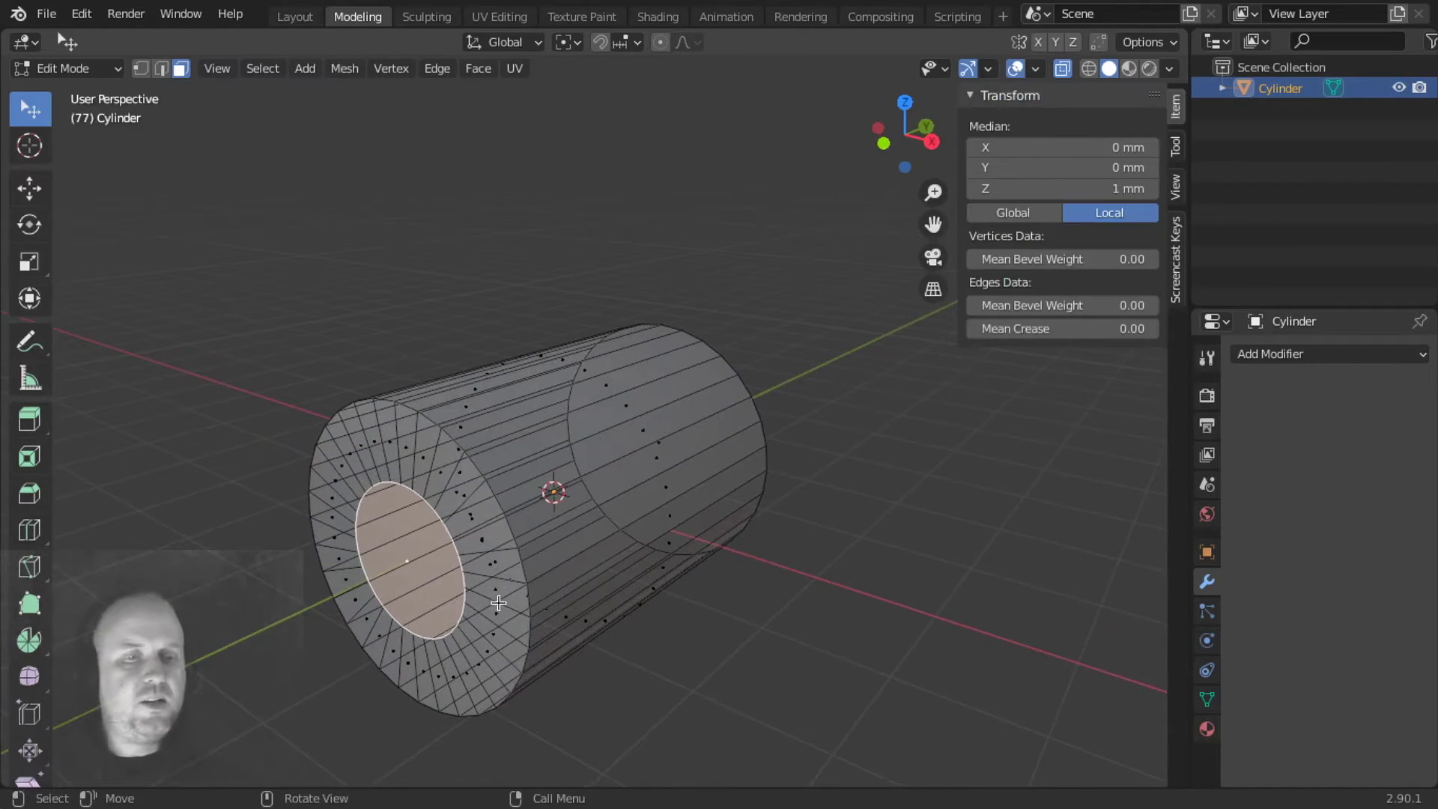
# Extrude the inset end face inward to start the hollow bore.
pyautogui.press('e')
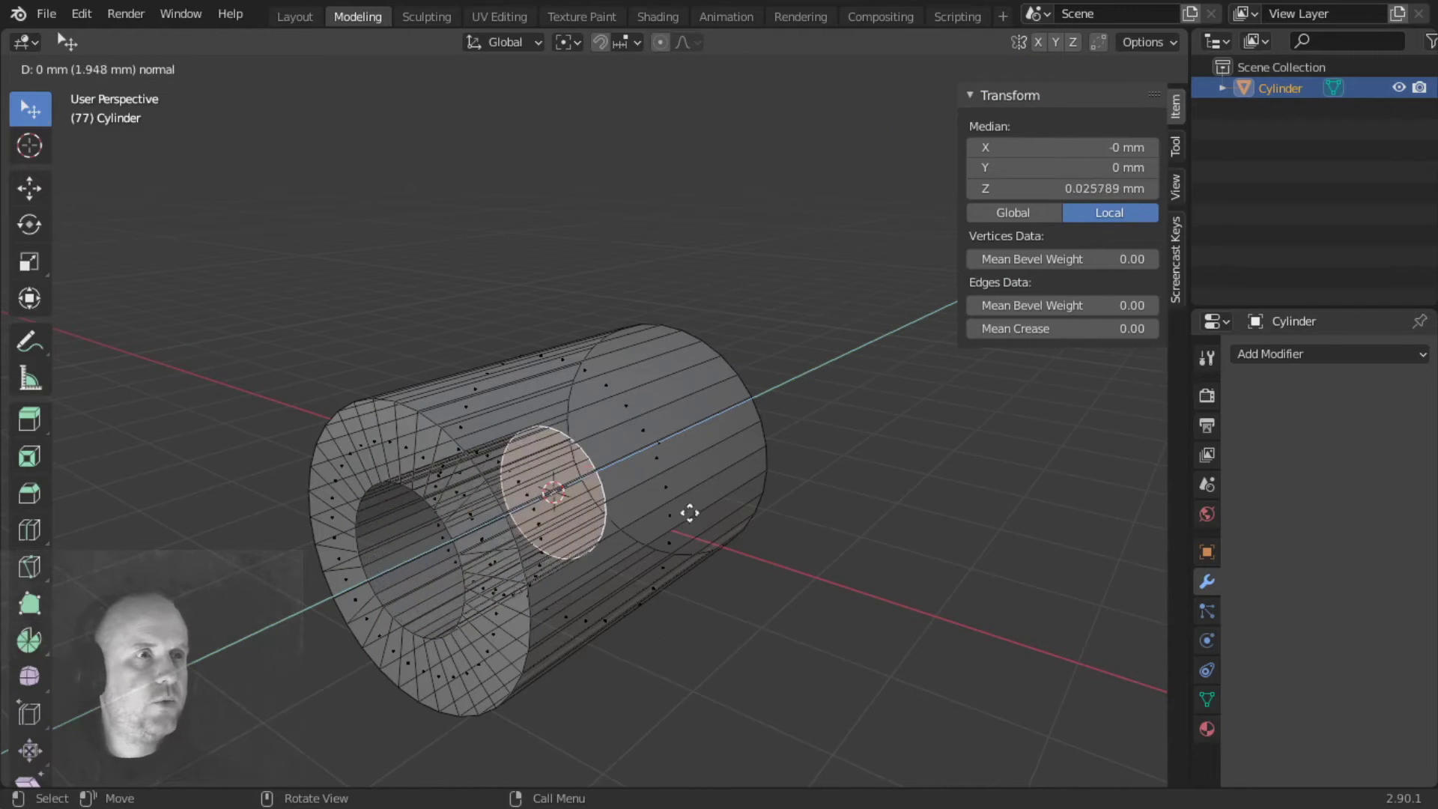
pyautogui.press('Return')
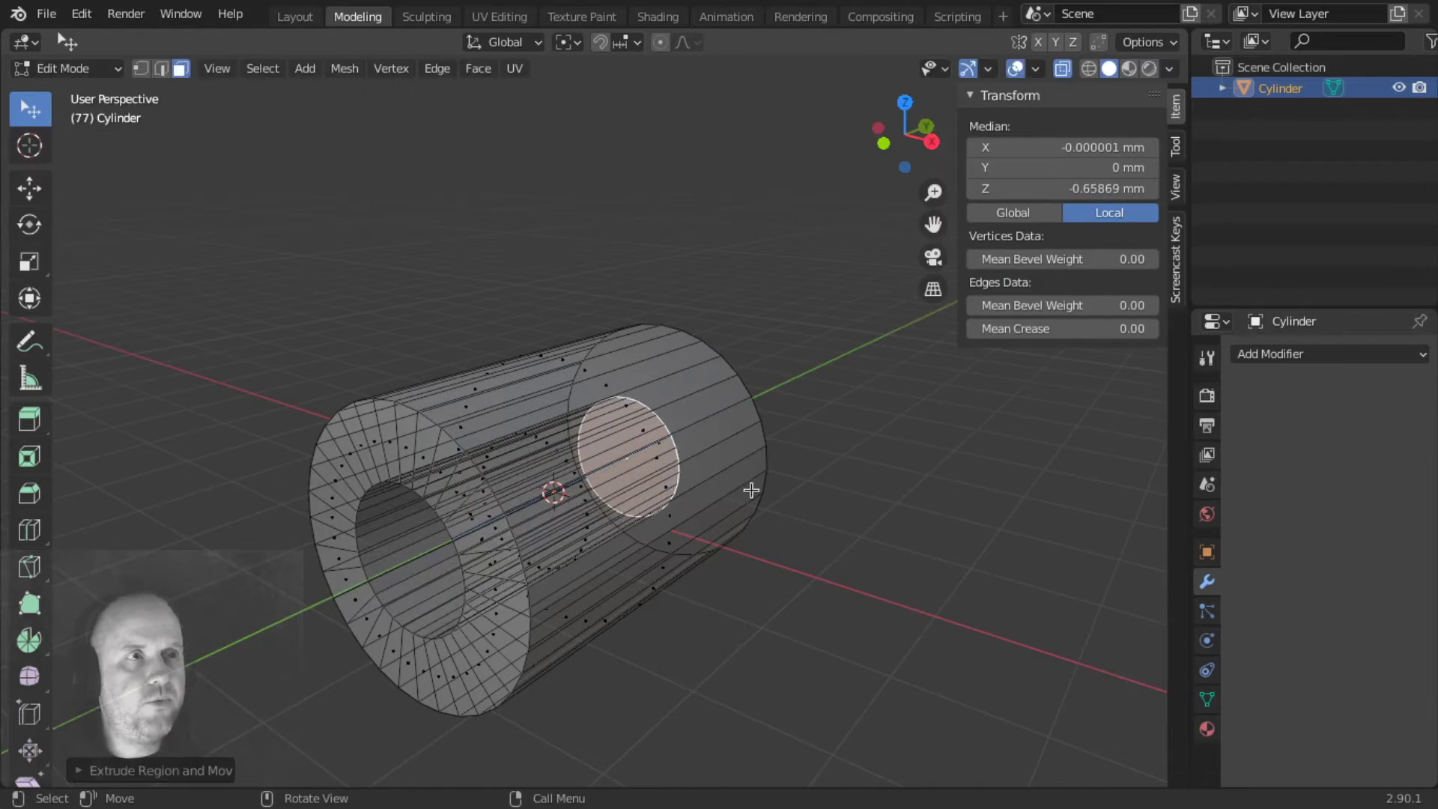
pyautogui.moveTo(748, 488); pyautogui.dragTo(748, 559, button='middle')
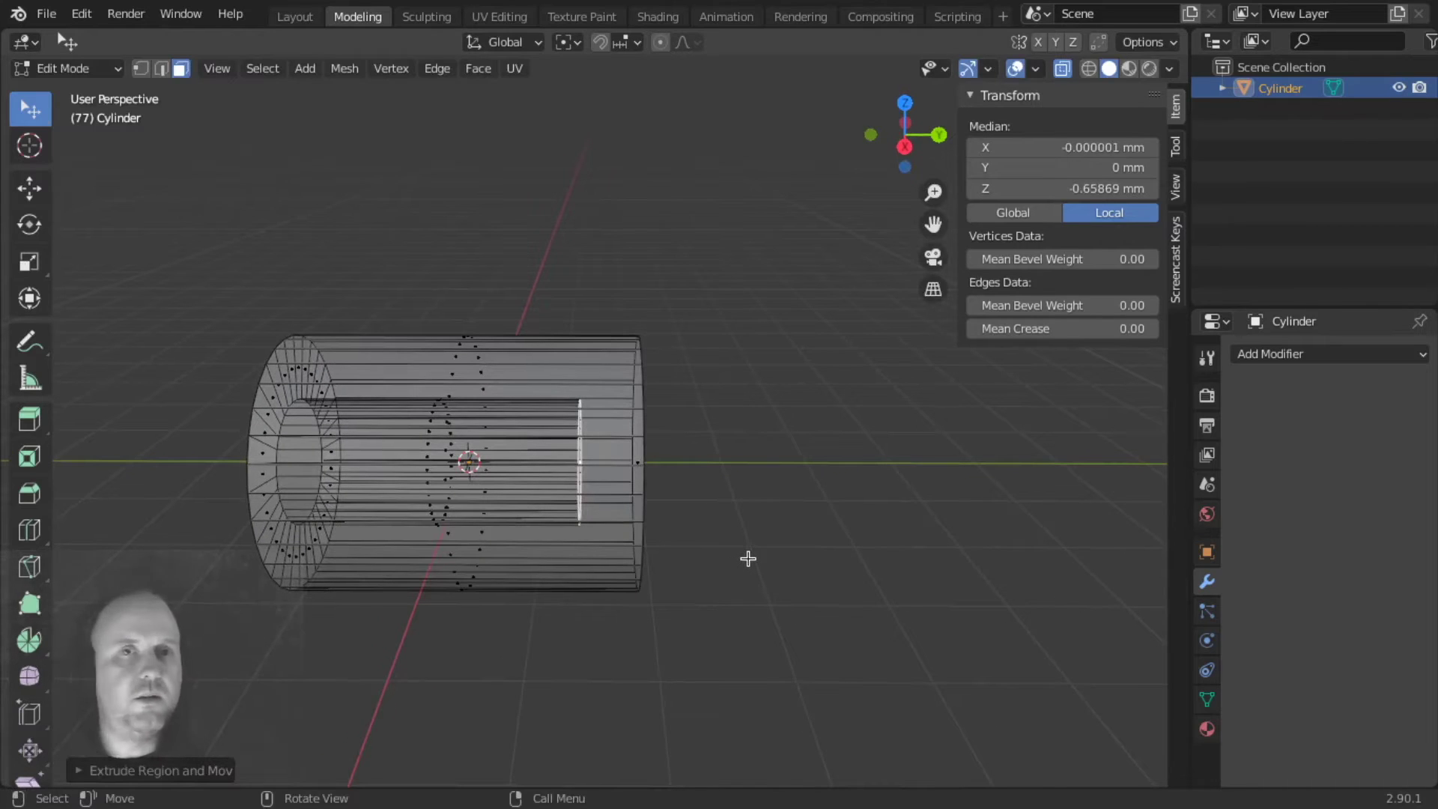
pyautogui.moveTo(690, 552); pyautogui.dragTo(655, 531, button='middle')
# In Right view, slide the edge loop along Y to set the bore's depth.
pyautogui.press('KP_3')
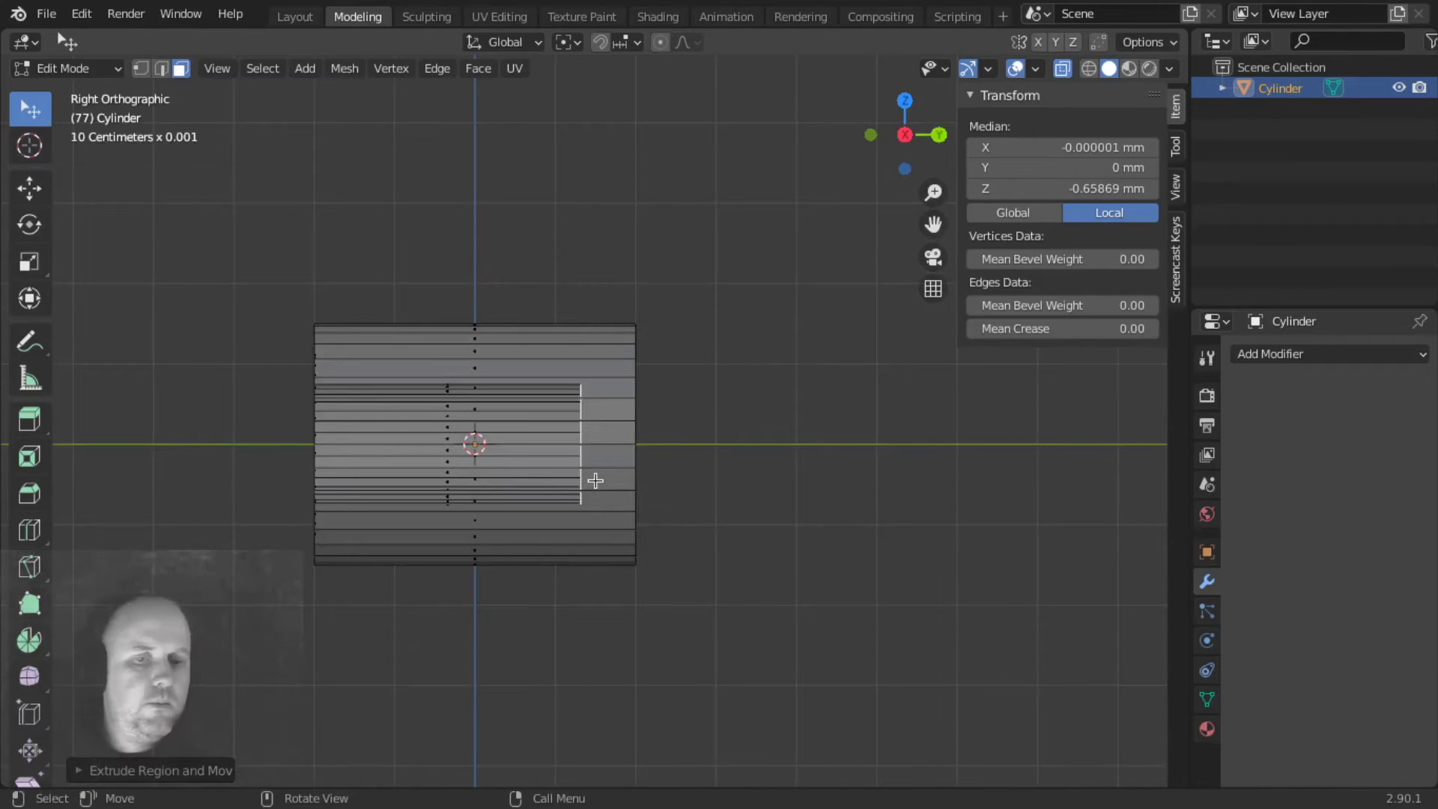
pyautogui.press('g')
pyautogui.press('y')
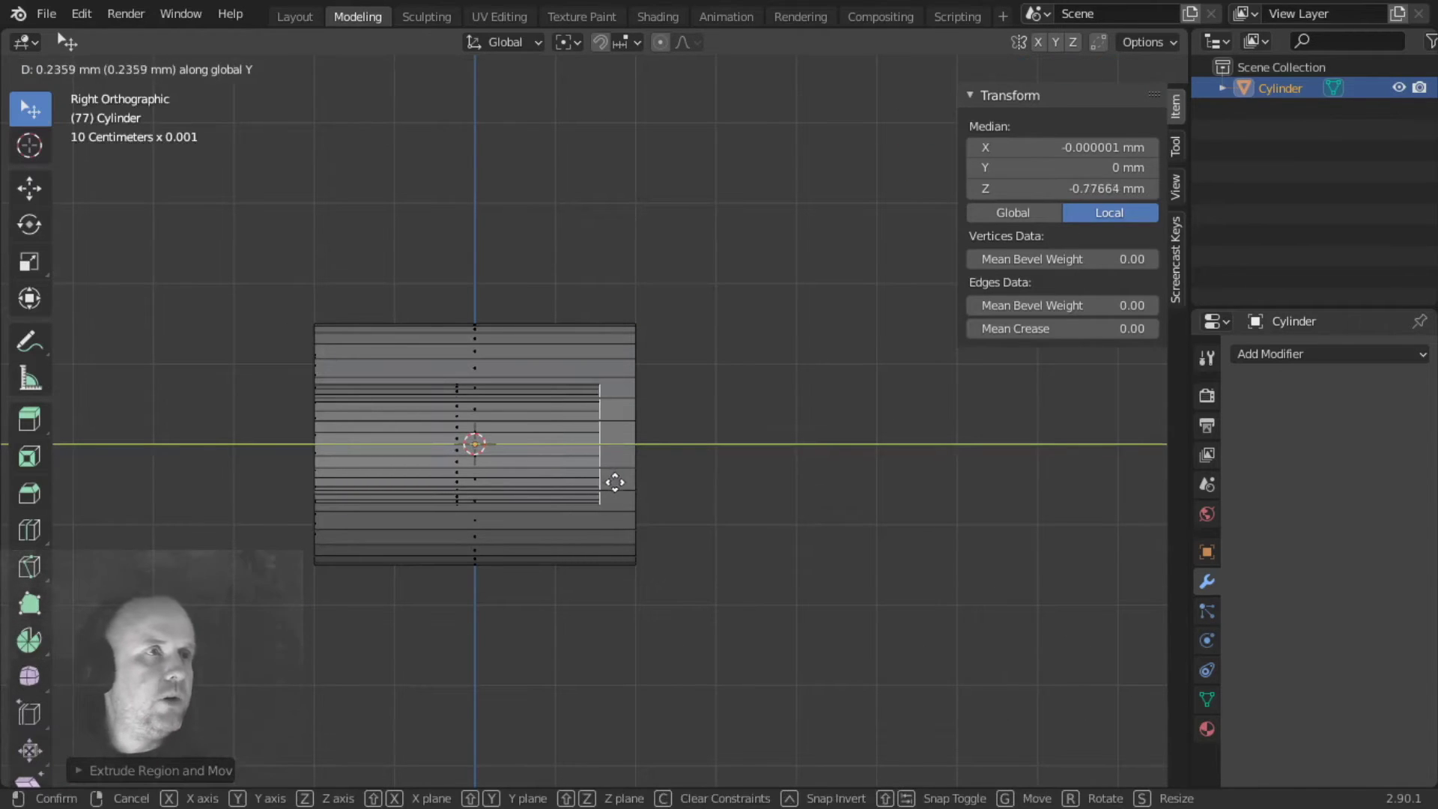
pyautogui.click(613, 481)
pyautogui.moveTo(529, 529); pyautogui.dragTo(607, 571, button='middle')
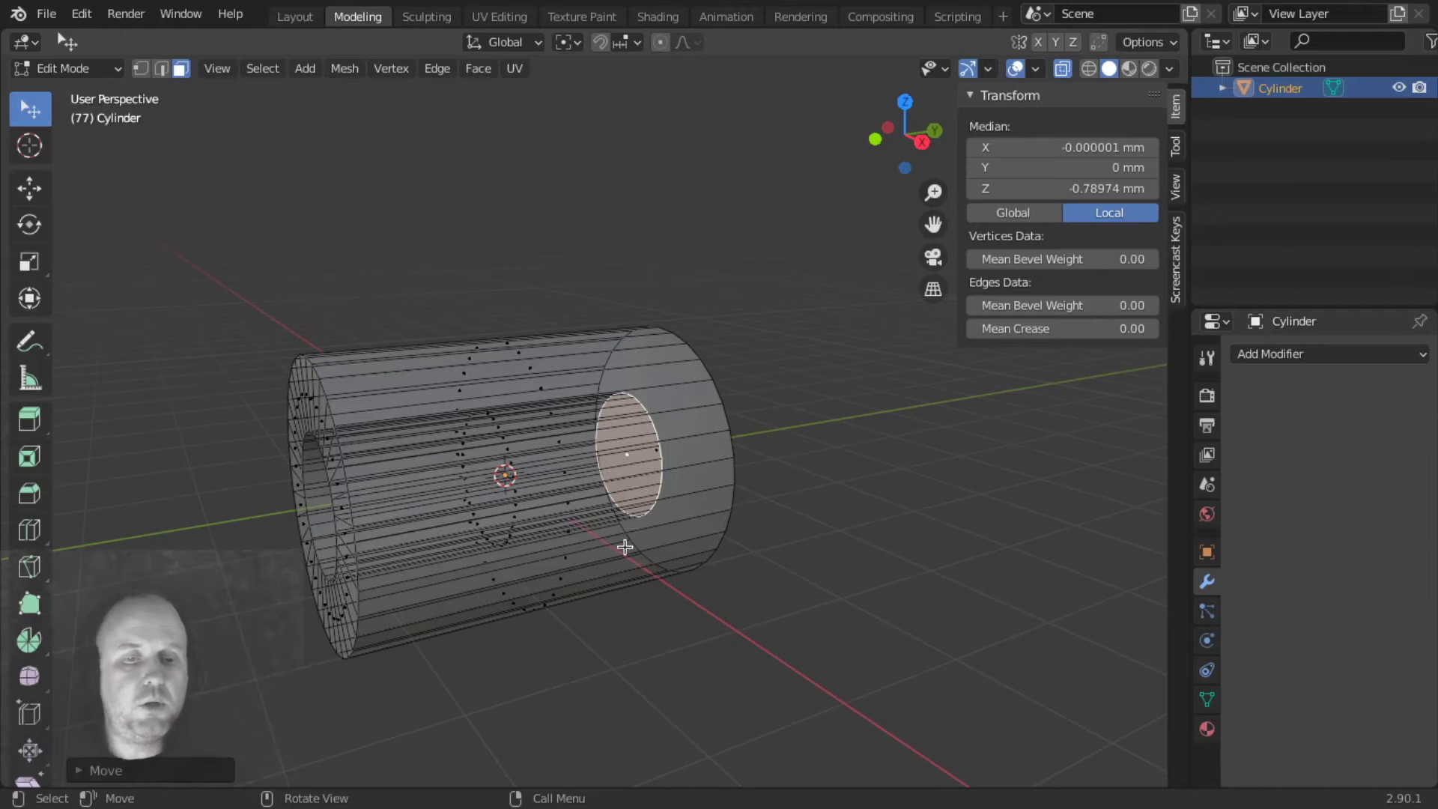
pyautogui.press('KP_3')
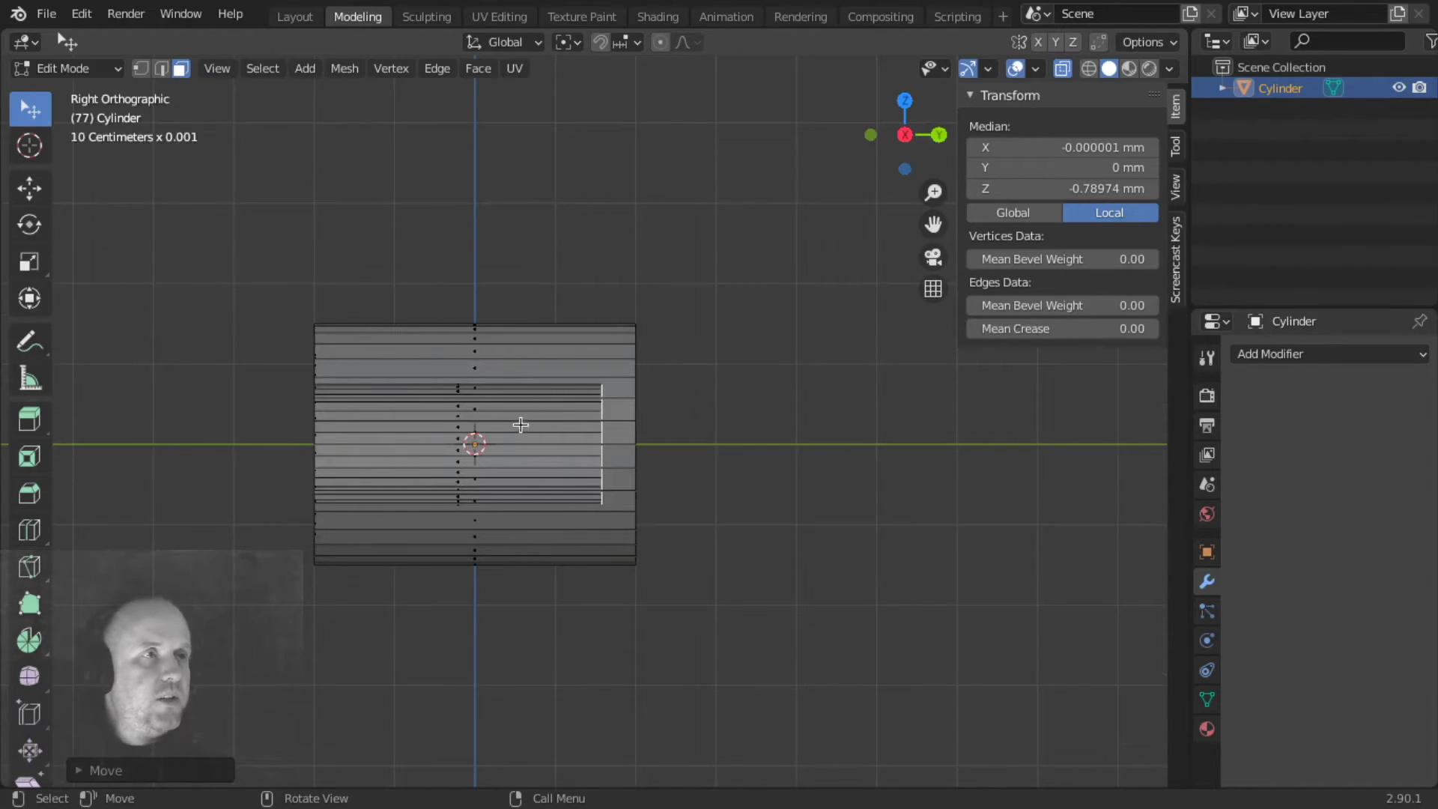
pyautogui.moveTo(459, 456); pyautogui.dragTo(533, 482, button='middle')
# Back in Object Mode and Right view, add a second cylinder, Cylinder.001, at the origin.
pyautogui.press('Tab')
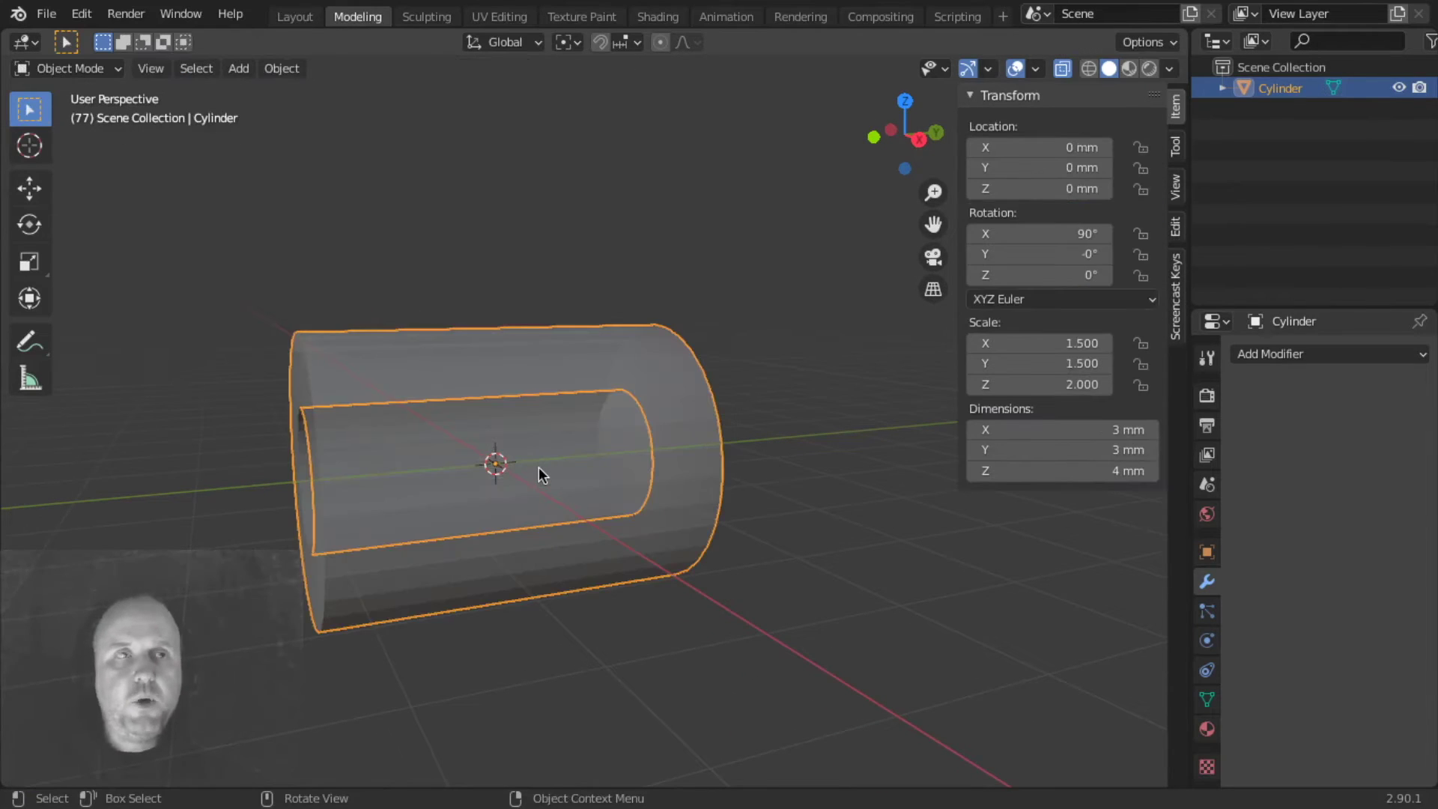
pyautogui.press('KP_3')
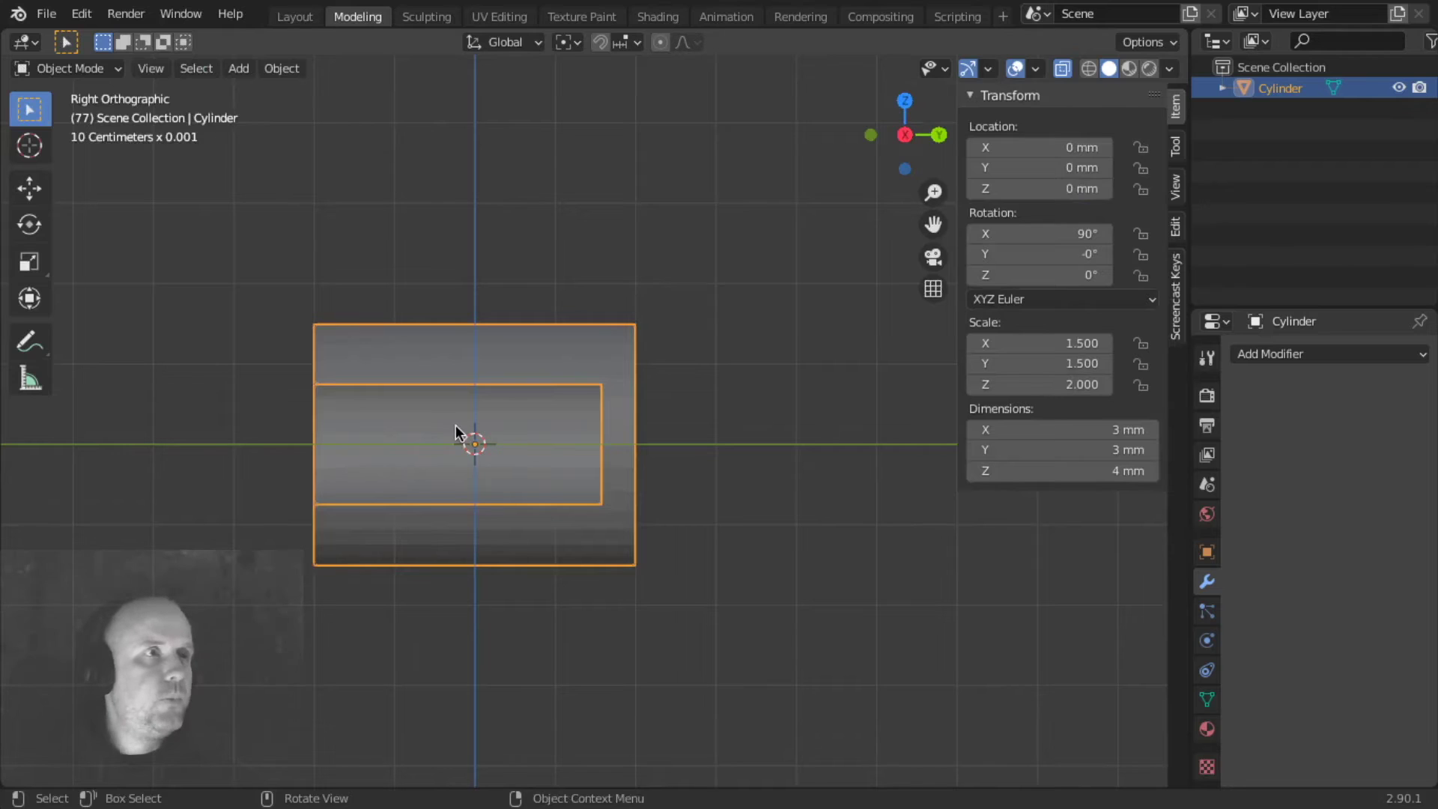
pyautogui.click(240, 68)
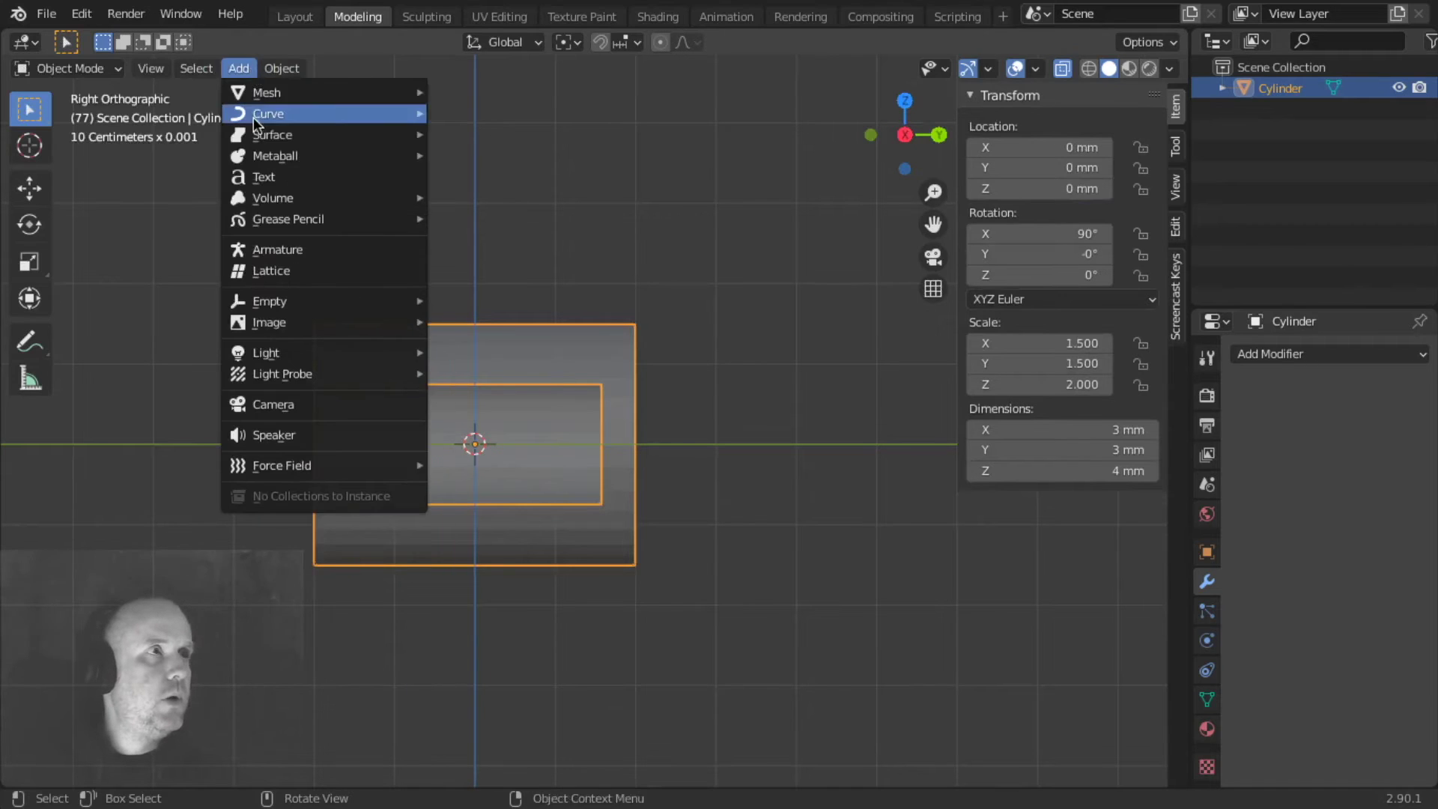
pyautogui.moveTo(259, 93)
pyautogui.click(480, 197)
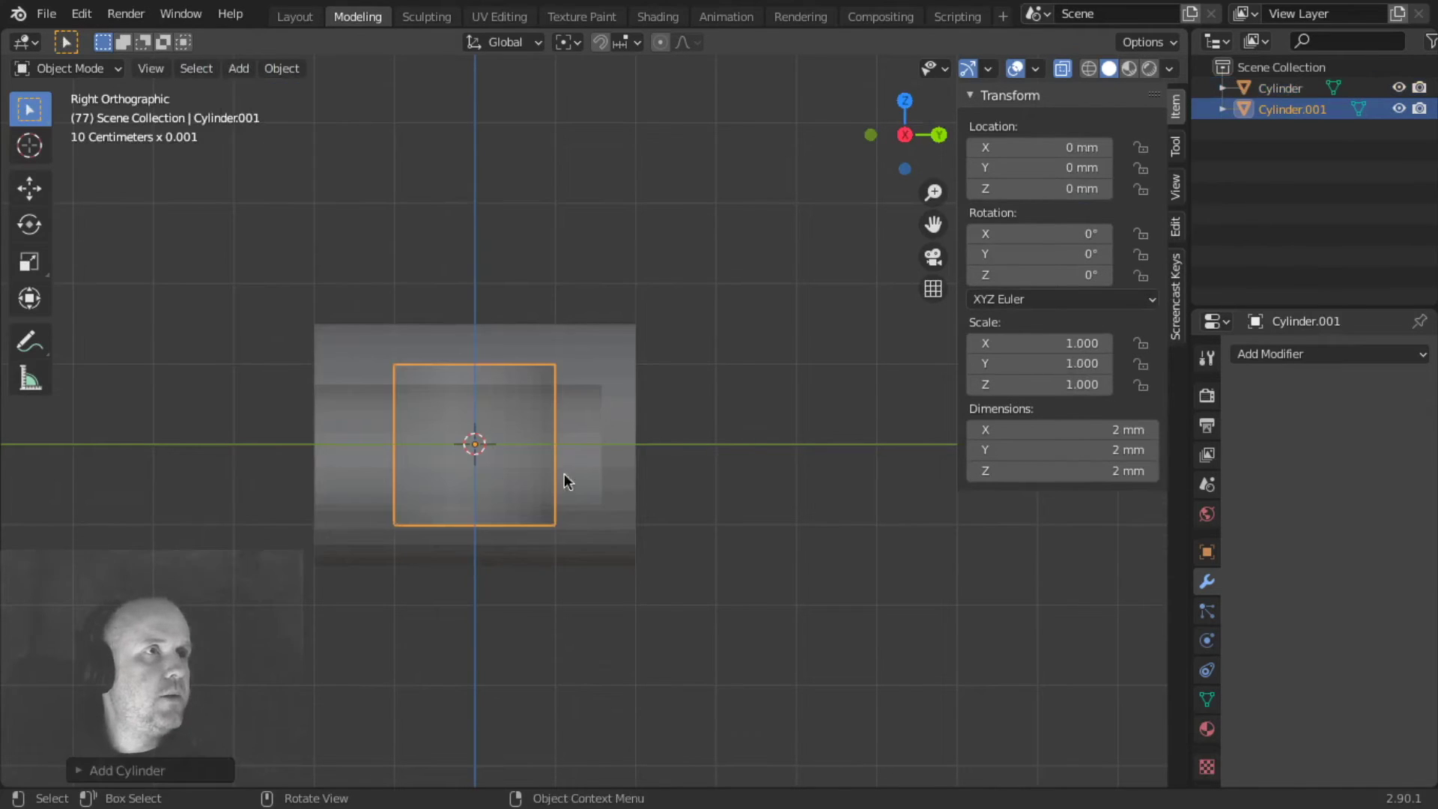
# Rotate the new cylinder 90° about Y.
pyautogui.moveTo(487, 461); pyautogui.dragTo(583, 506, button='middle')
pyautogui.press('r')
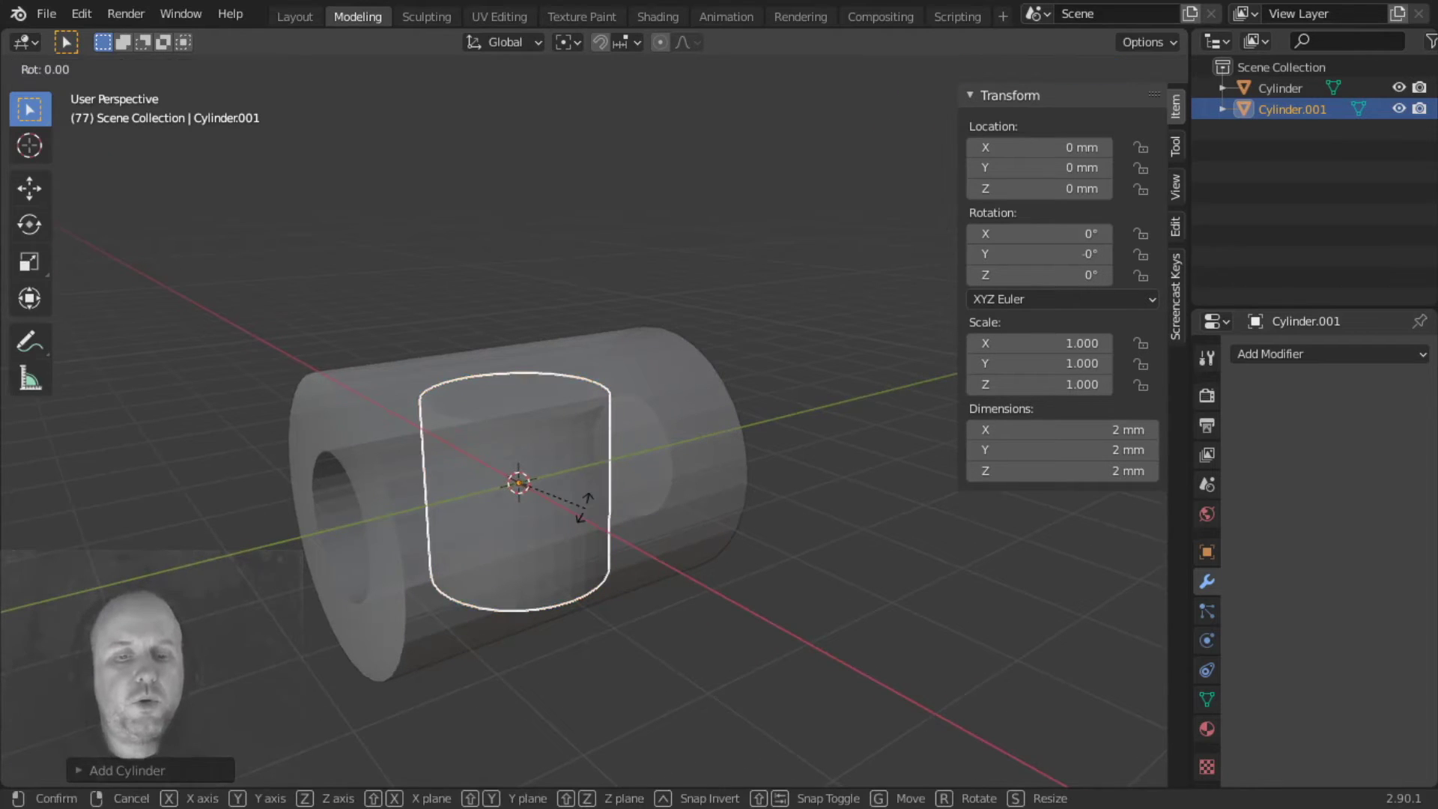
pyautogui.write('y90')
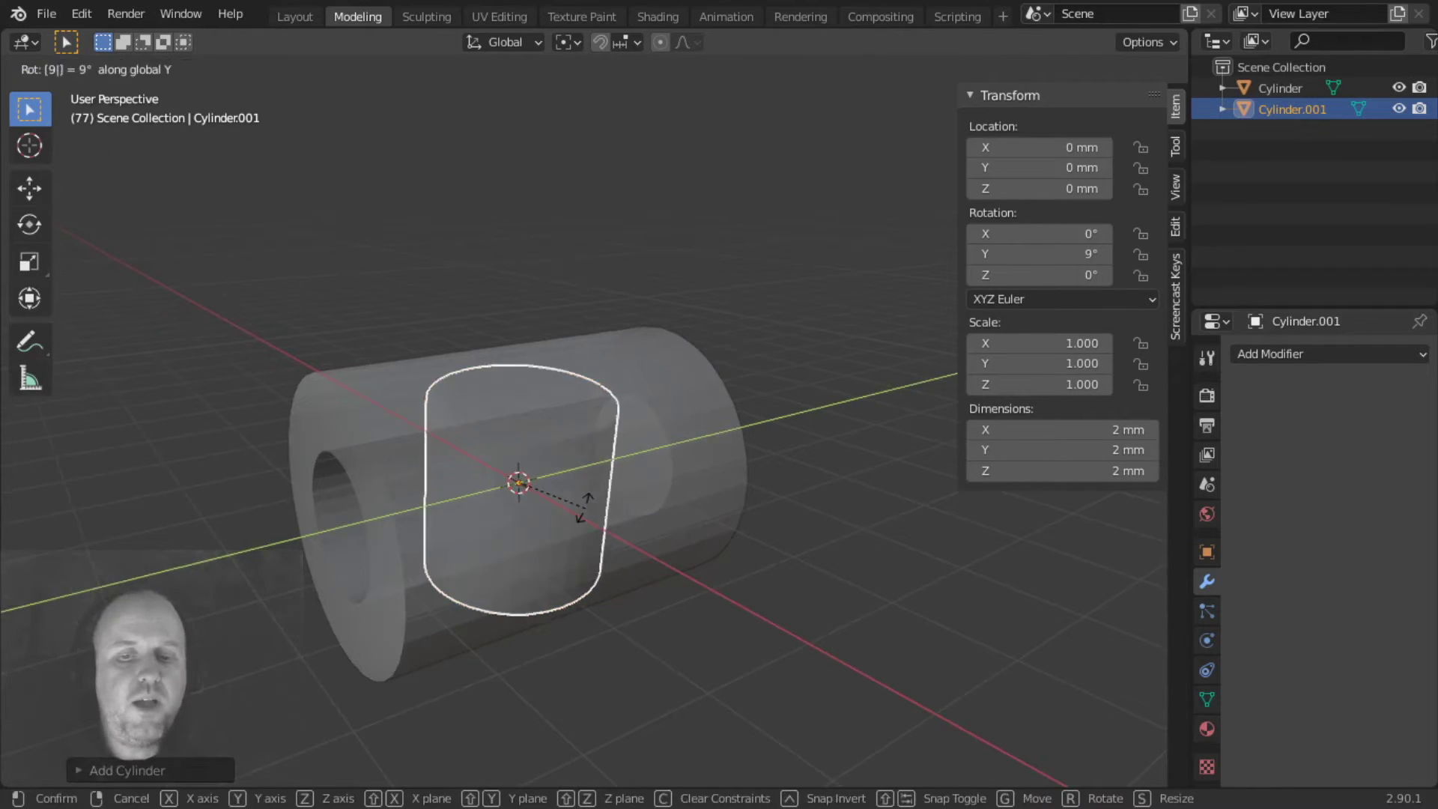
pyautogui.press('Return')
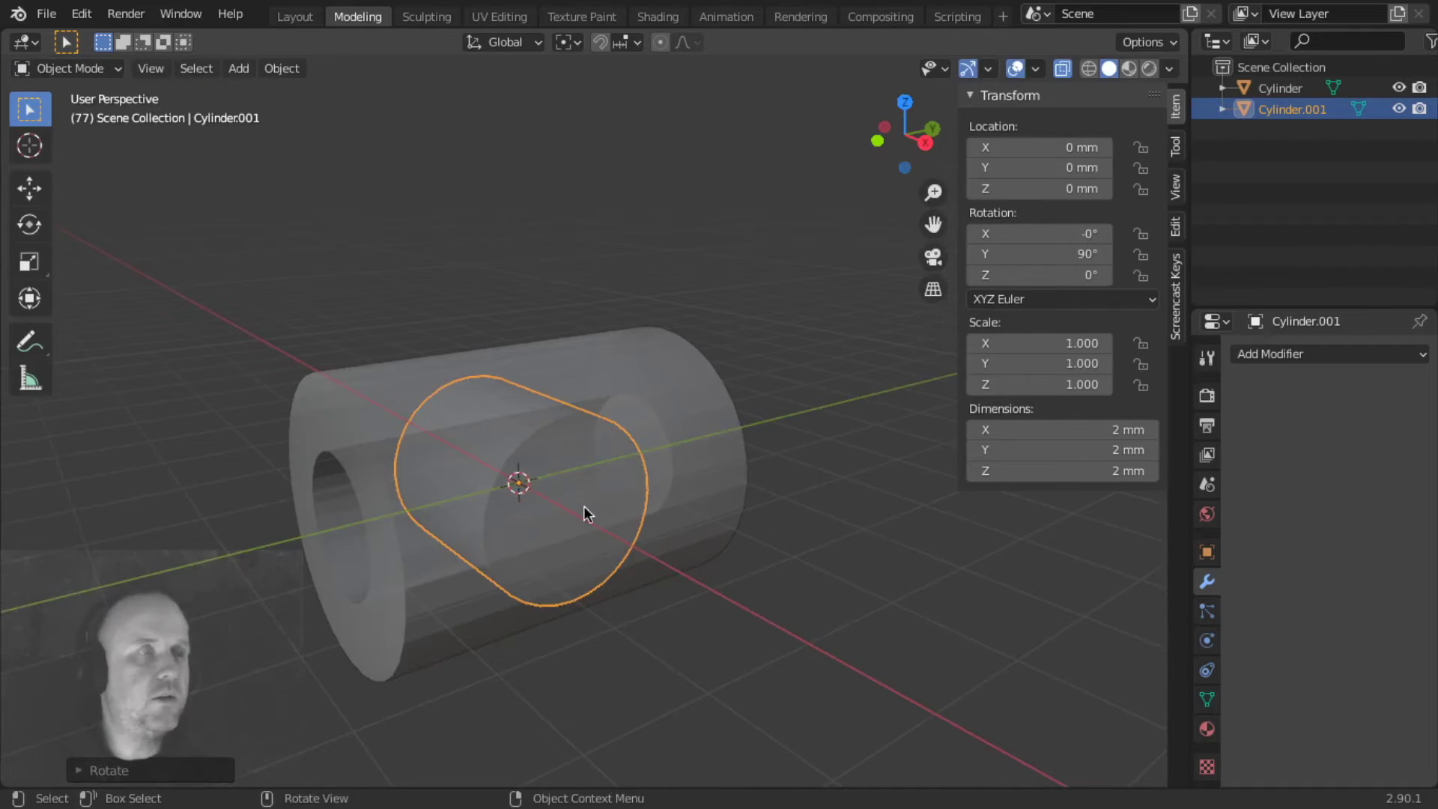
# Scale the cutter uniformly to 0.760, making it 1.52 mm across.
pyautogui.moveTo(484, 531); pyautogui.dragTo(402, 483, button='middle')
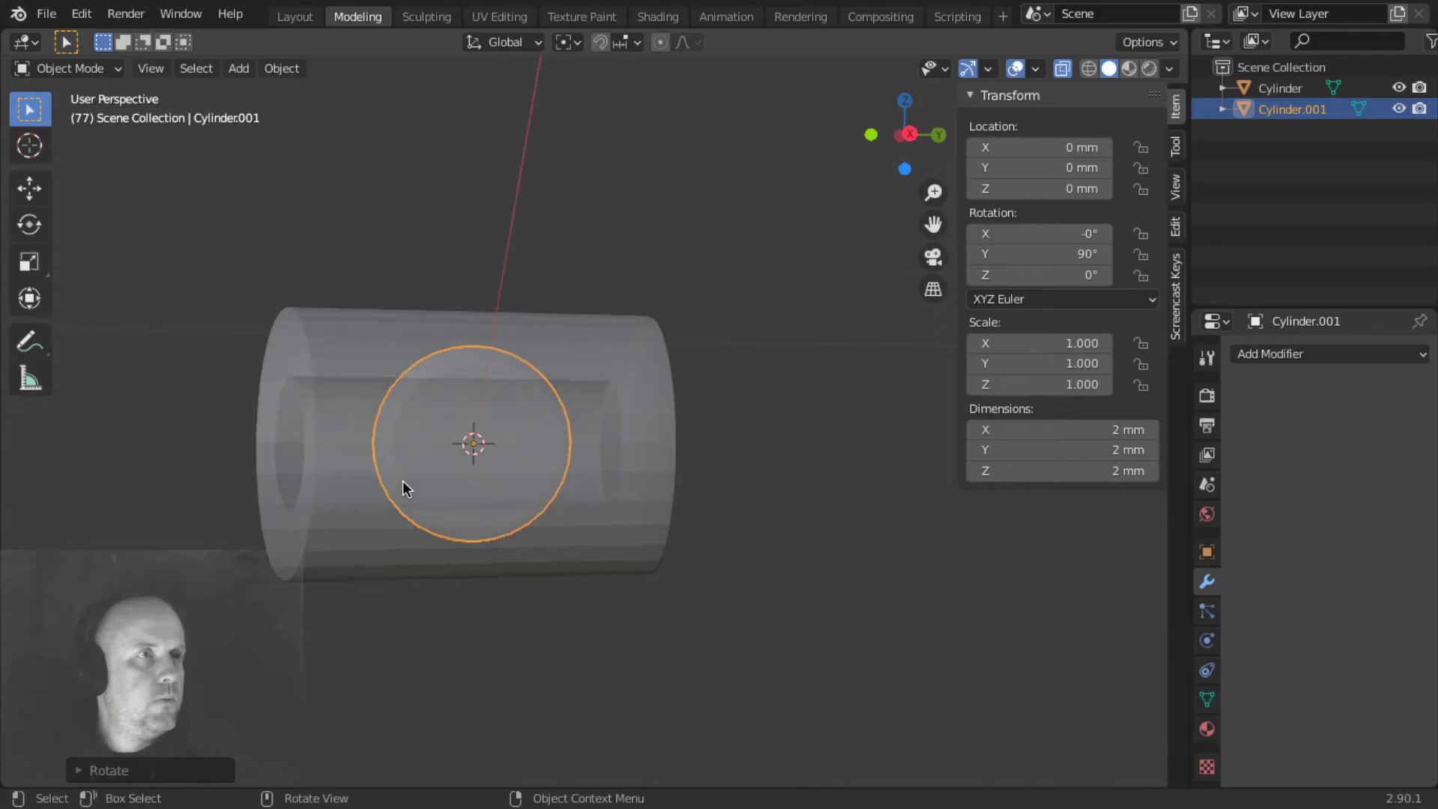
pyautogui.press('KP_5')
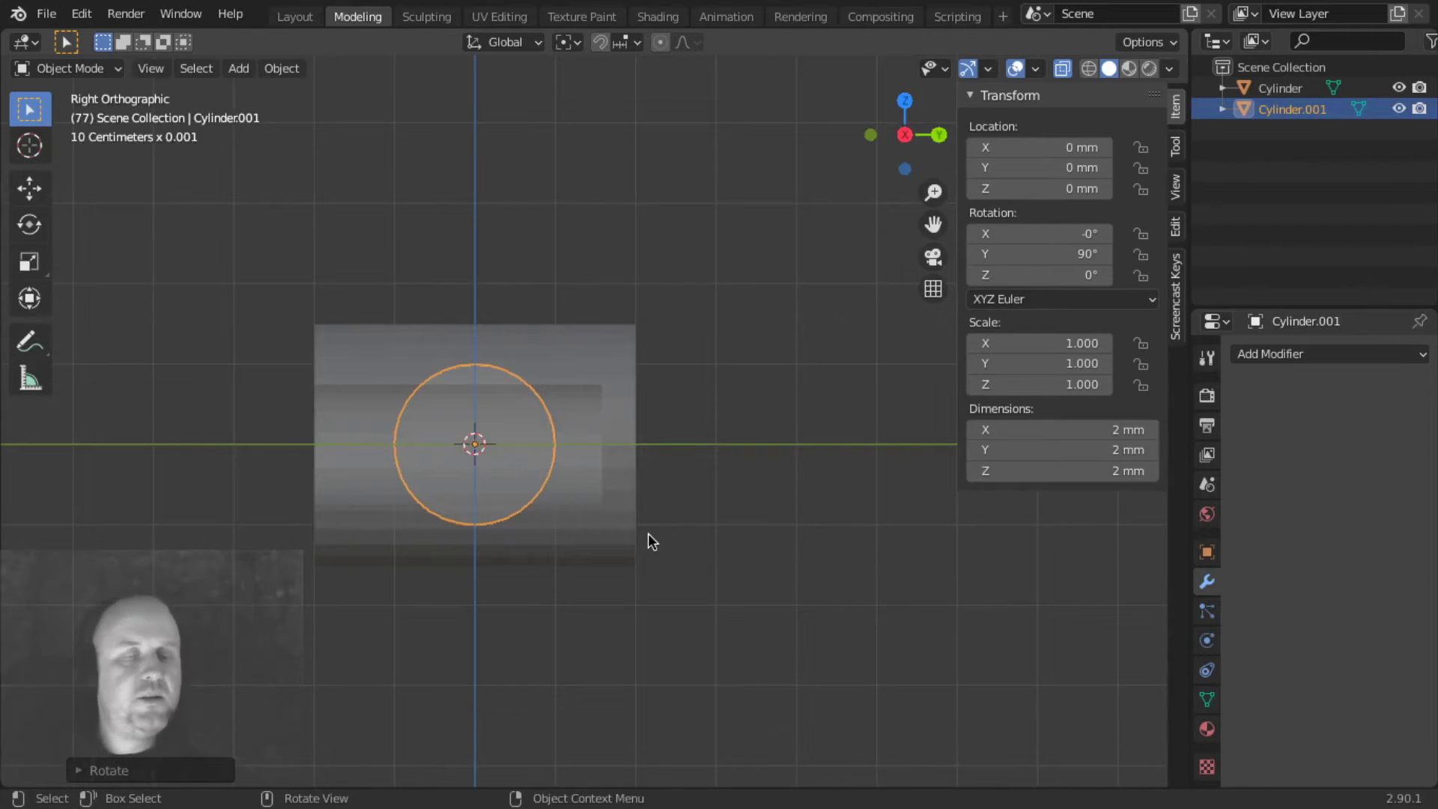
pyautogui.press('s')
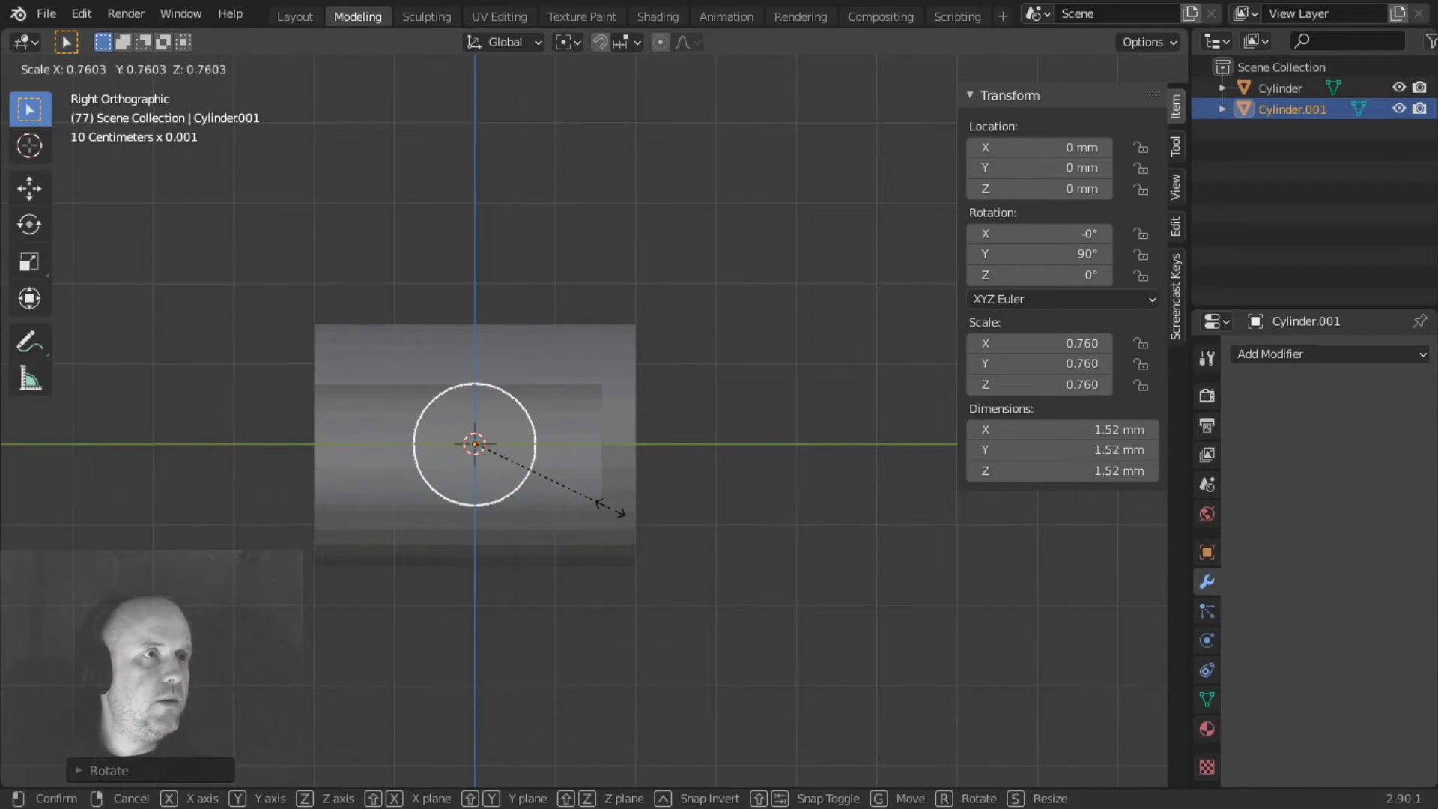
pyautogui.click(610, 508)
pyautogui.press('KP_1')
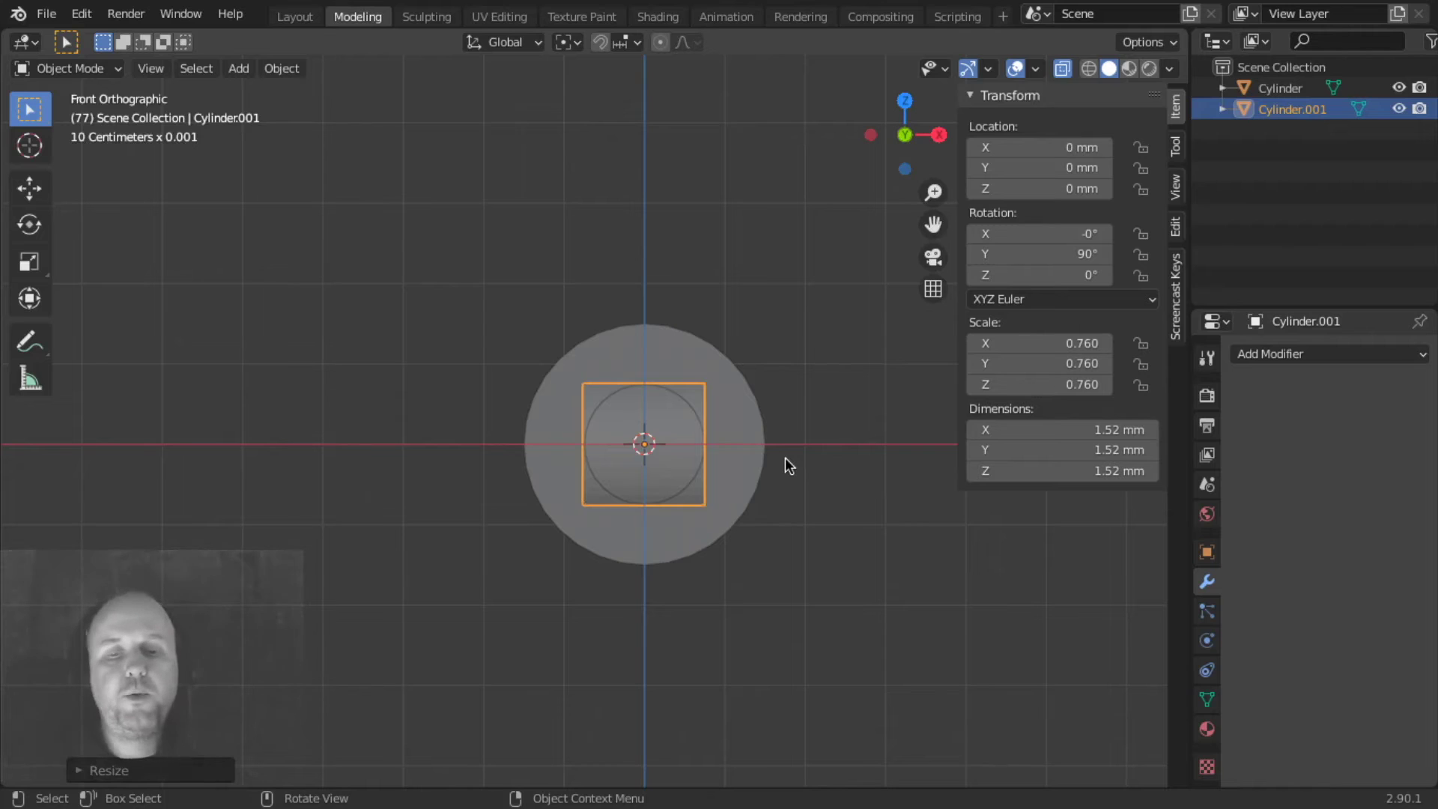
# Stretch the cutter along X to 4.49 mm (scale 2.247), turn off X-ray, and select the barrel.
pyautogui.press('s')
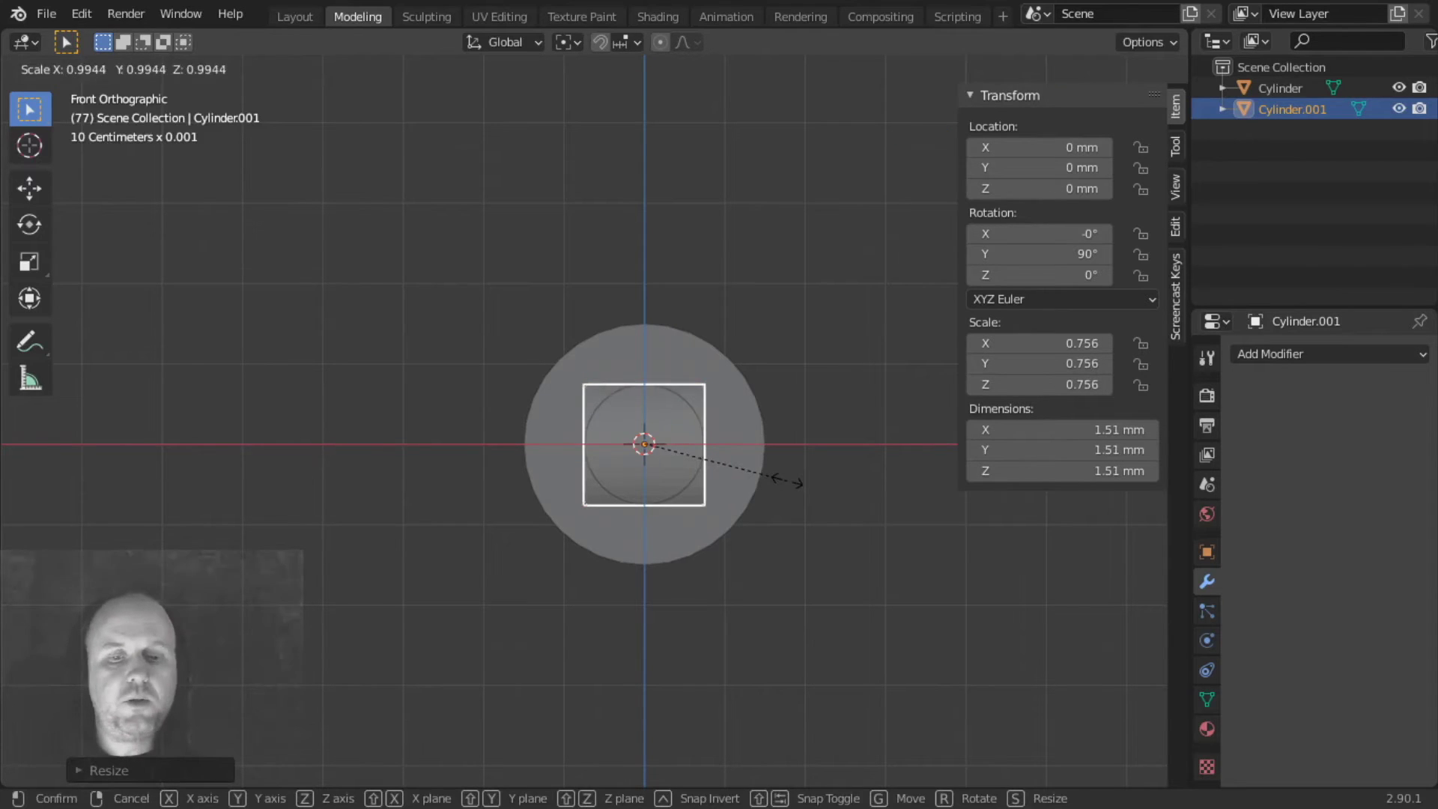
pyautogui.press('x')
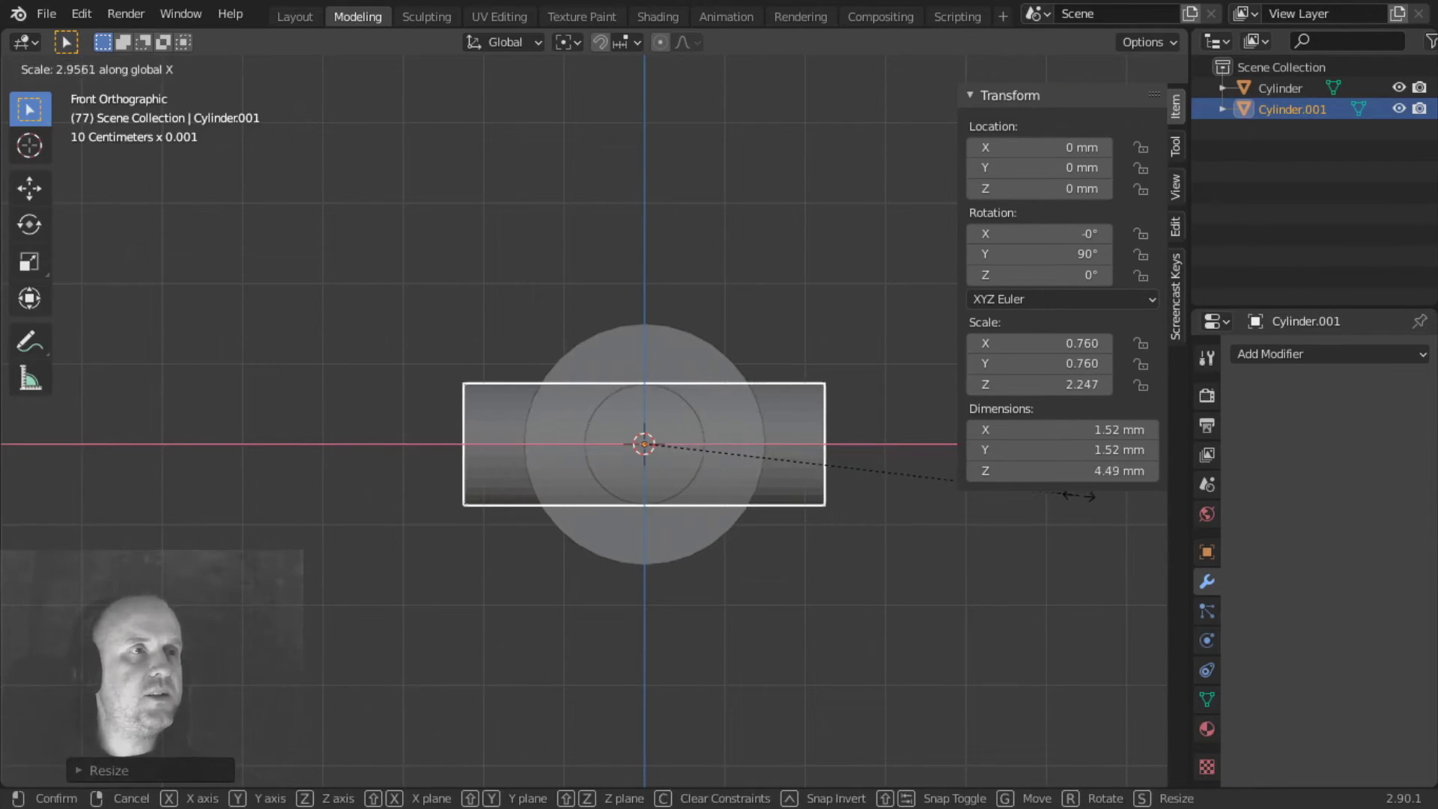
pyautogui.click(1030, 524)
pyautogui.moveTo(1030, 524); pyautogui.dragTo(762, 494, button='middle')
pyautogui.hotkey('alt', 'z')
pyautogui.moveTo(635, 536); pyautogui.dragTo(677, 512, button='middle')
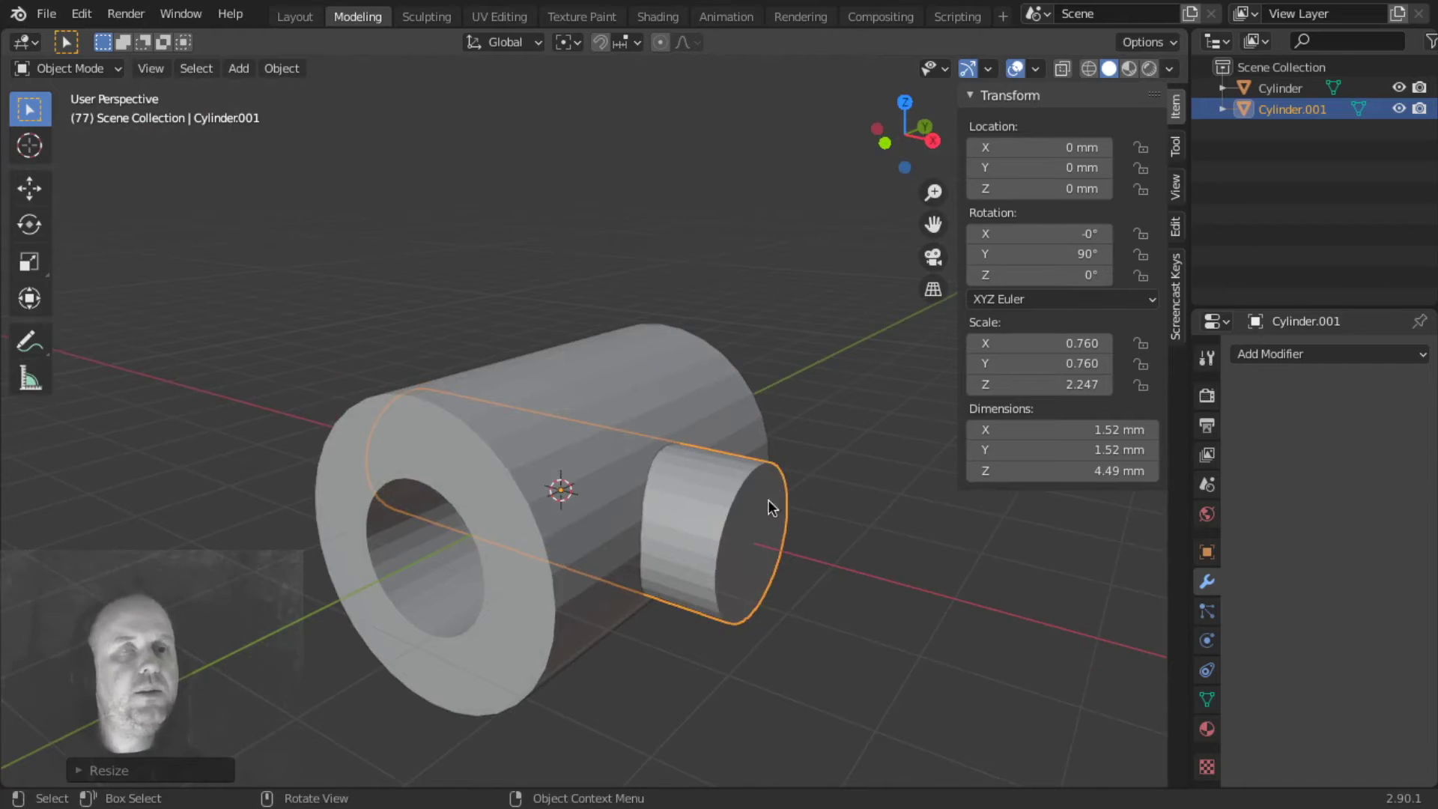
pyautogui.click(536, 497)
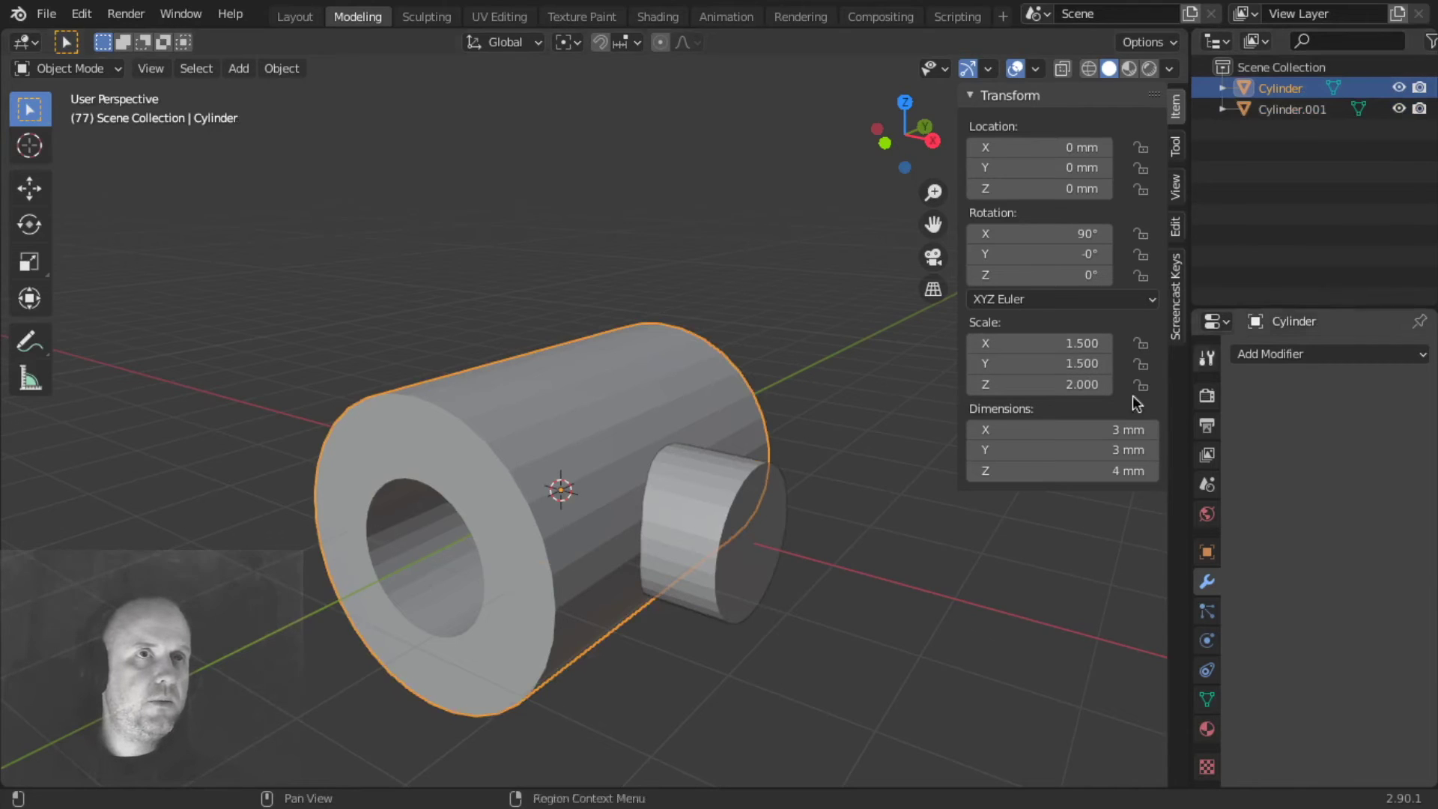
pyautogui.click(772, 530)
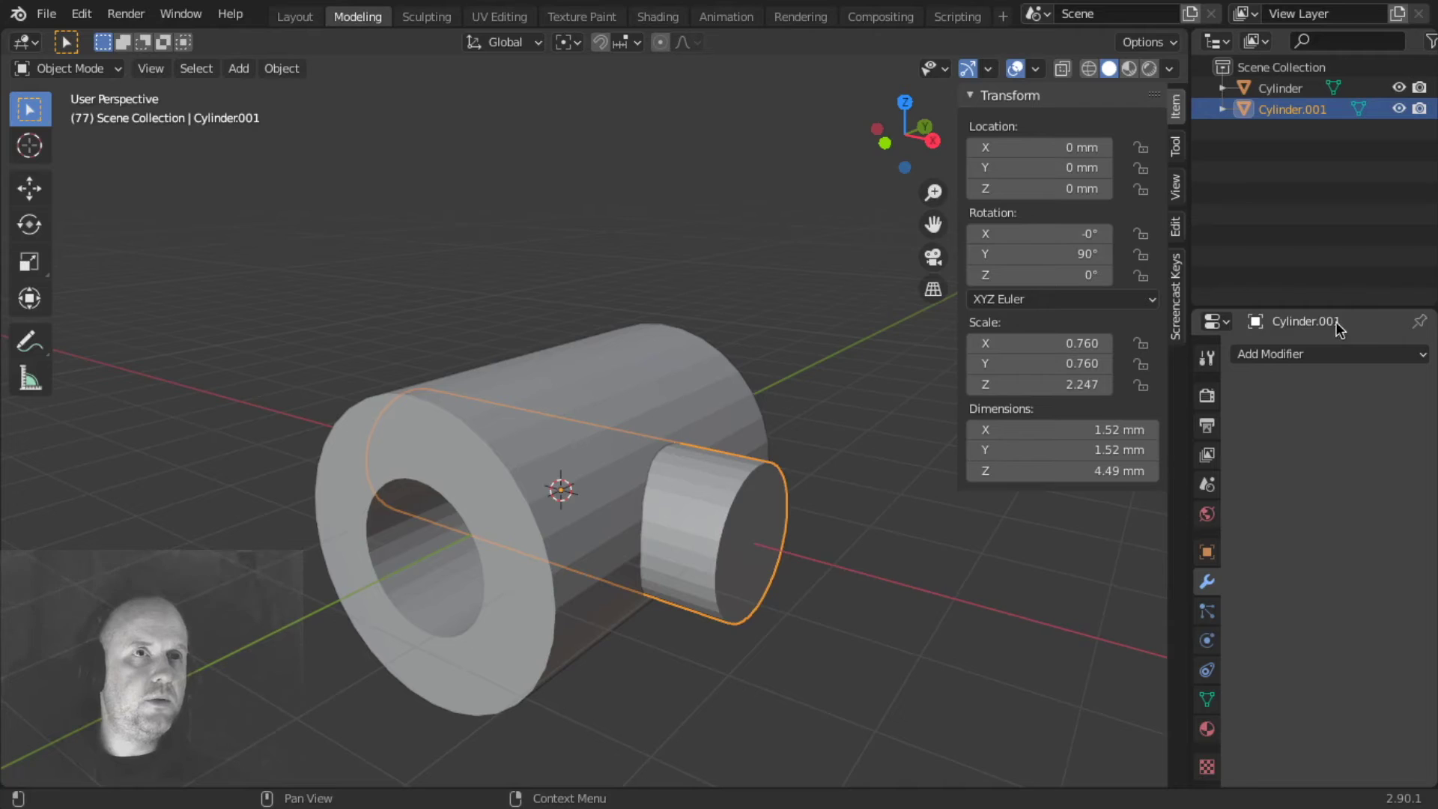
pyautogui.click(865, 593)
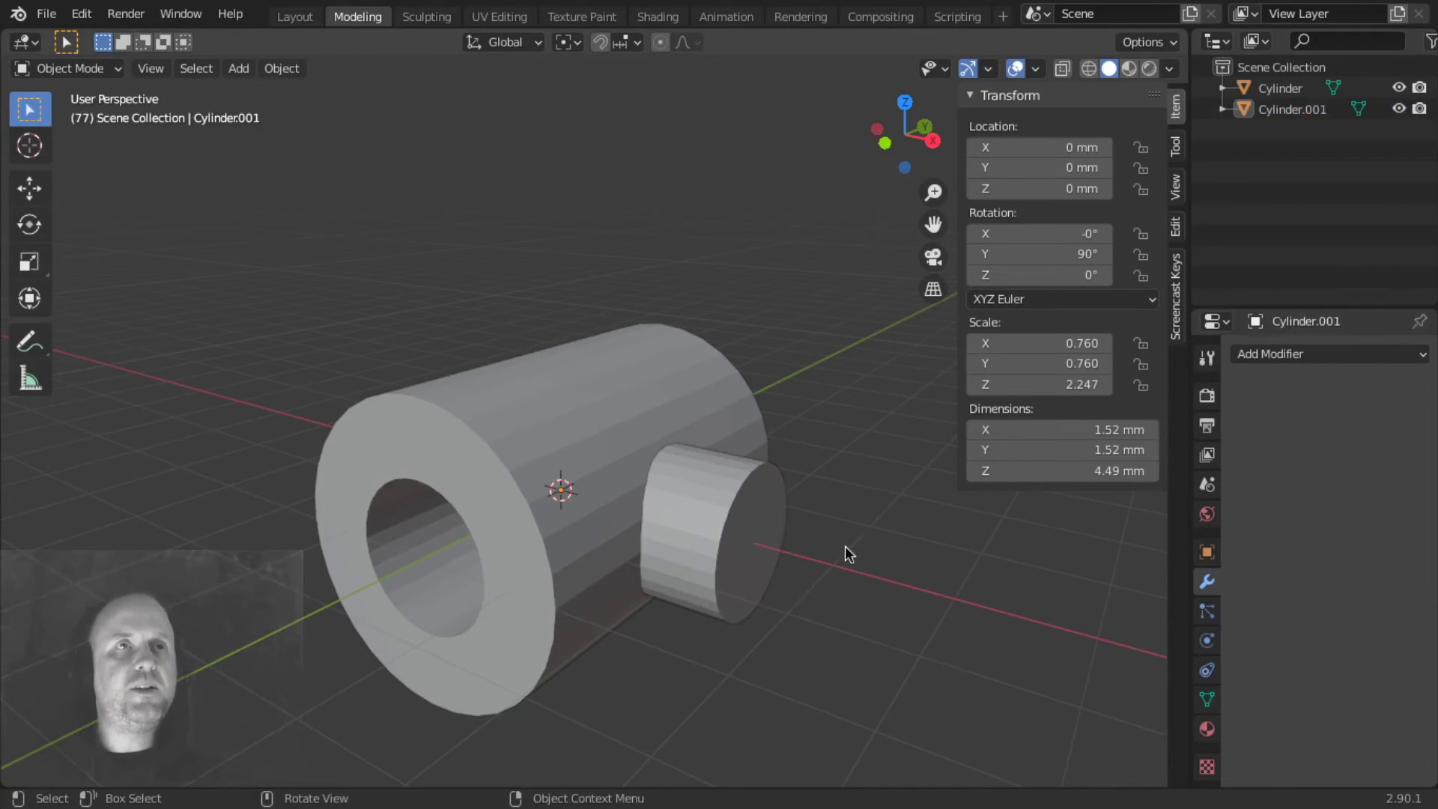
# Rename Cylinder.001 to 'bolterhole' in the Outliner.
pyautogui.doubleClick(1294, 109)
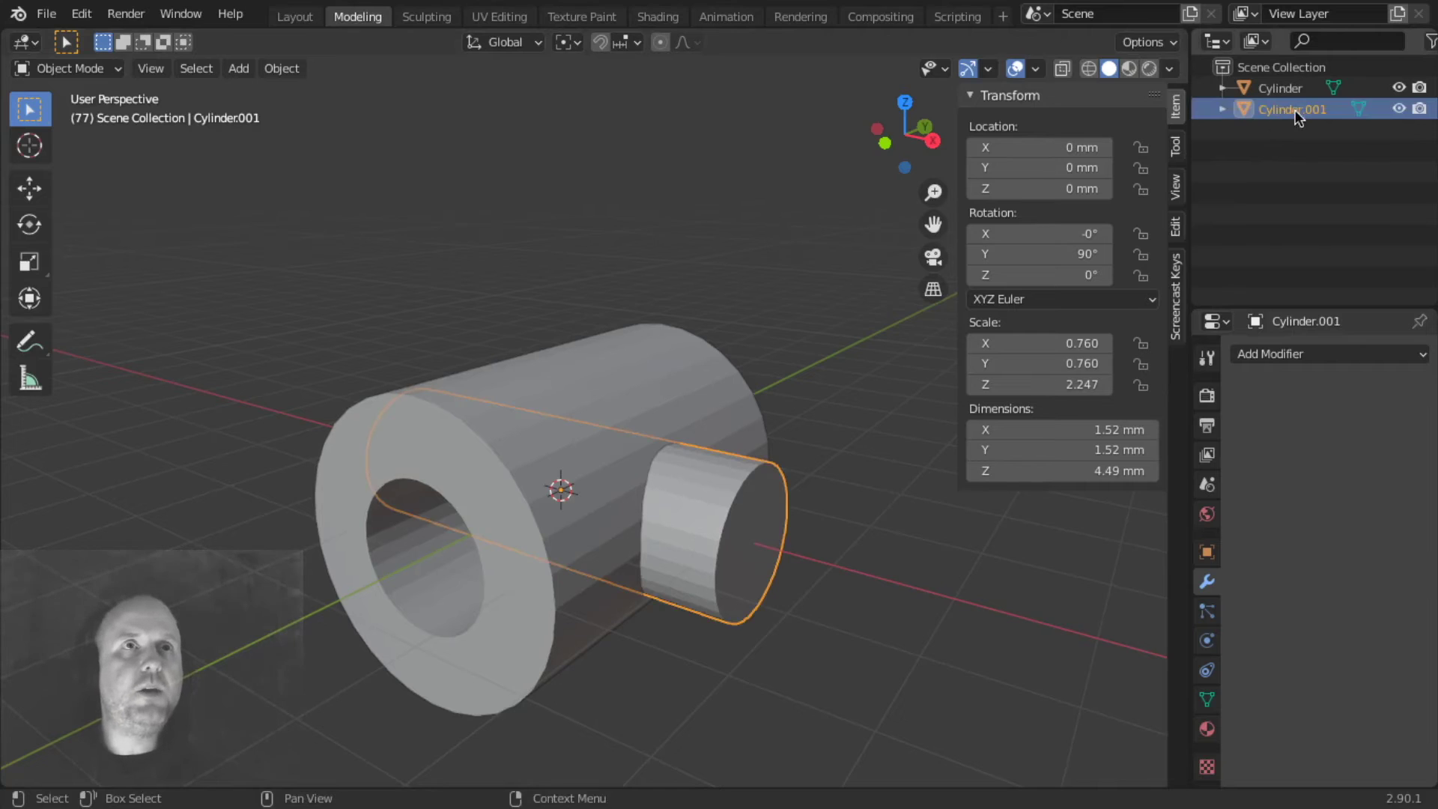
pyautogui.press('BackSpace')
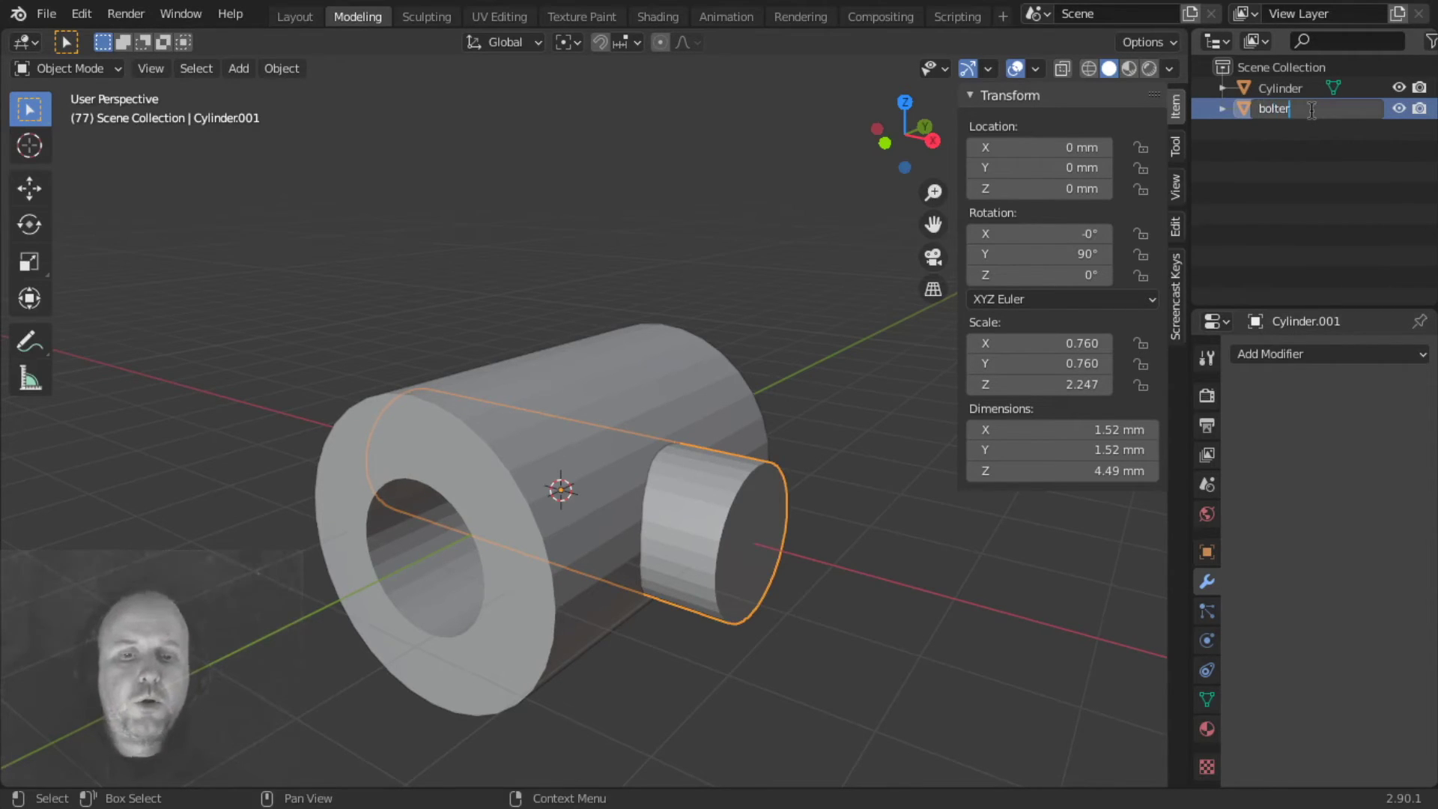
pyautogui.write('bolterhole')
pyautogui.press('Return')
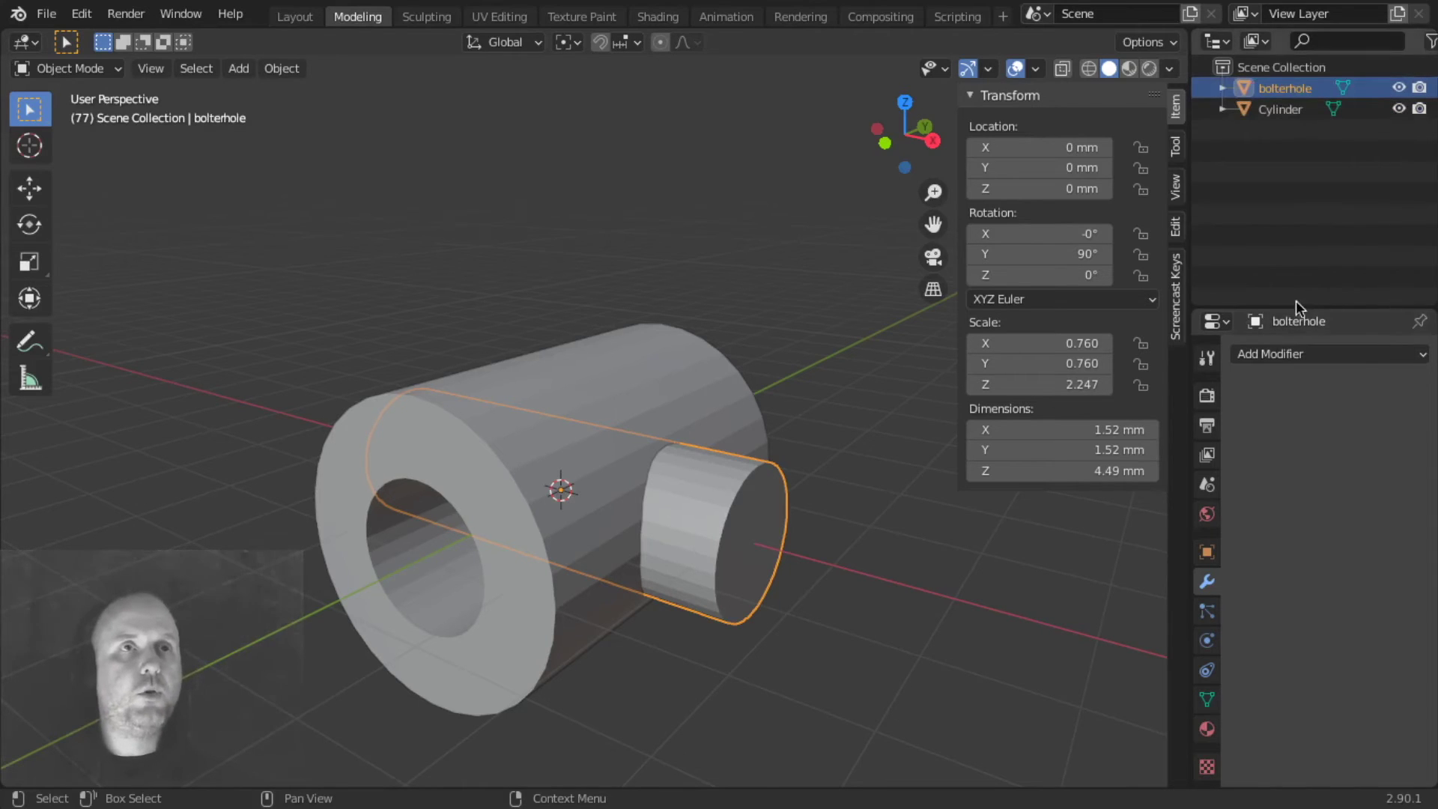
# Select the outer cylinder and rename it 'barrel'.
pyautogui.click(853, 534)
pyautogui.click(750, 560)
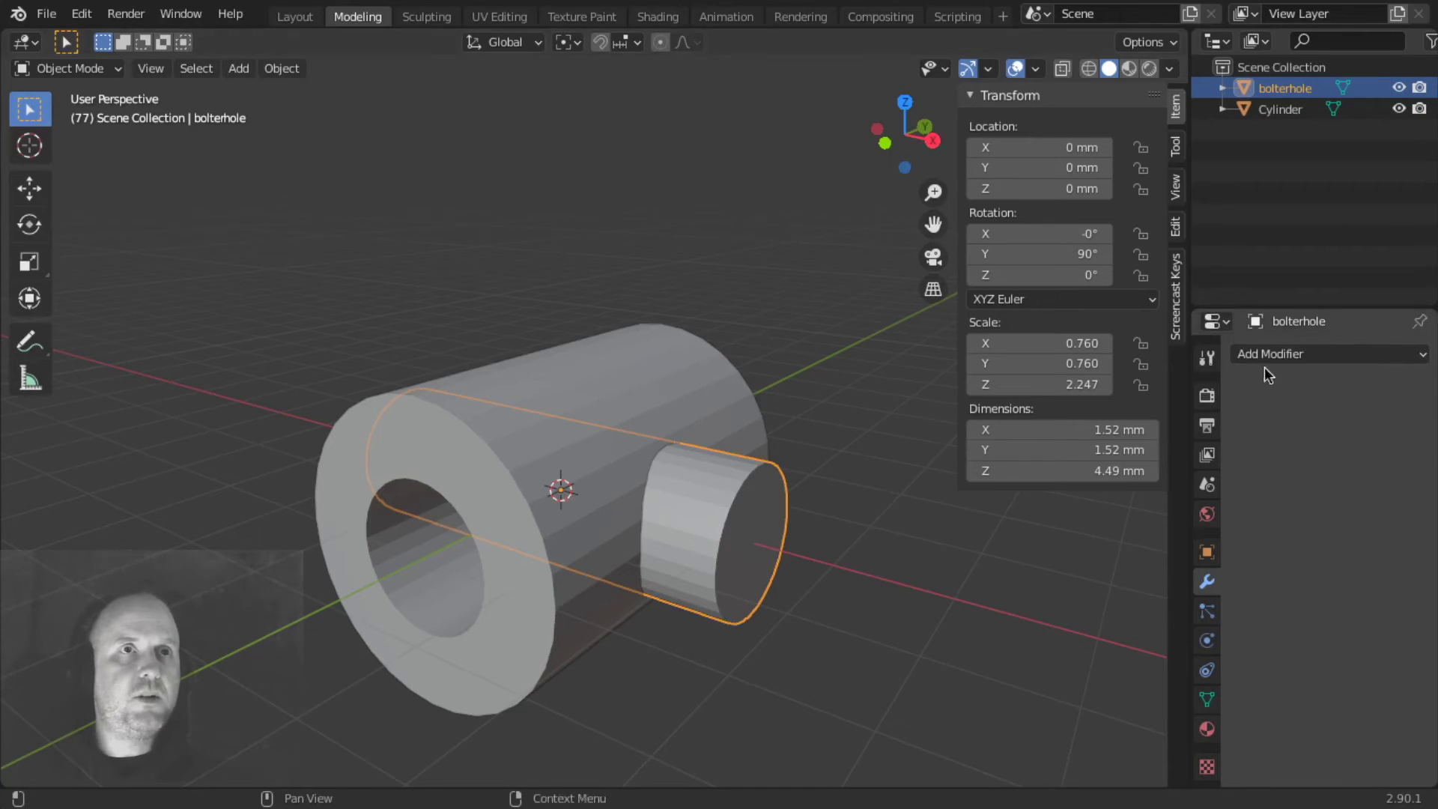
pyautogui.click(888, 595)
pyautogui.click(551, 650)
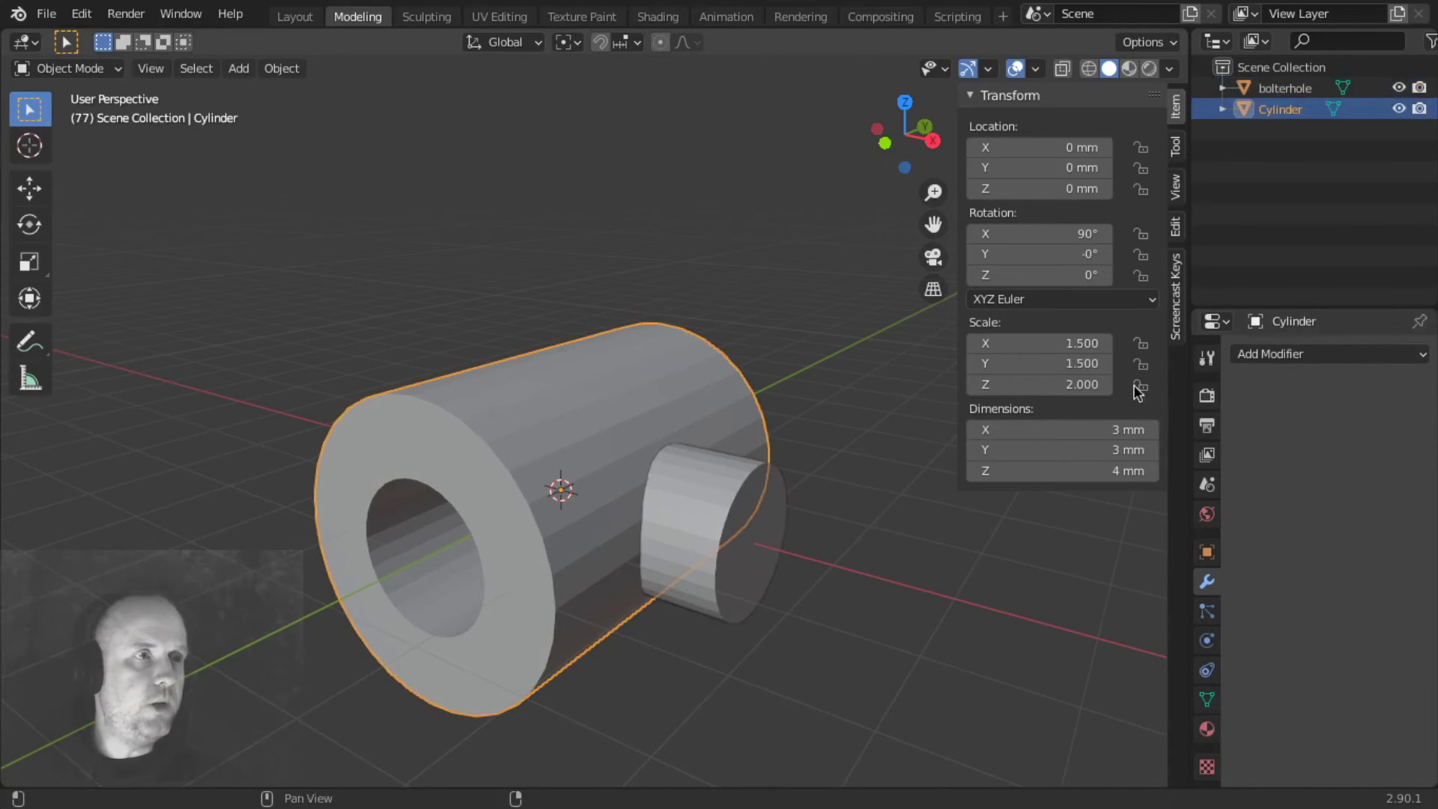
pyautogui.doubleClick(1280, 108)
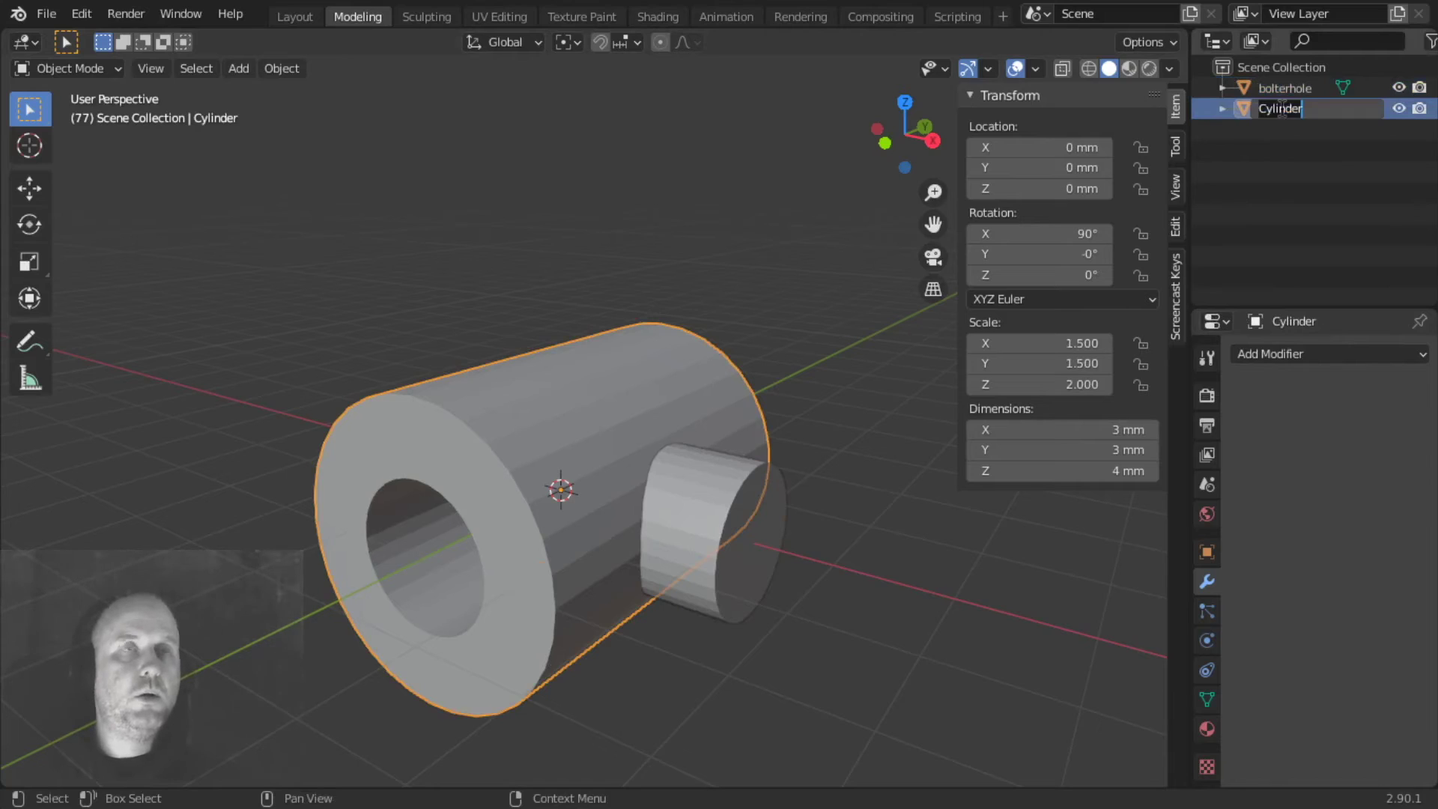
pyautogui.write('barre')
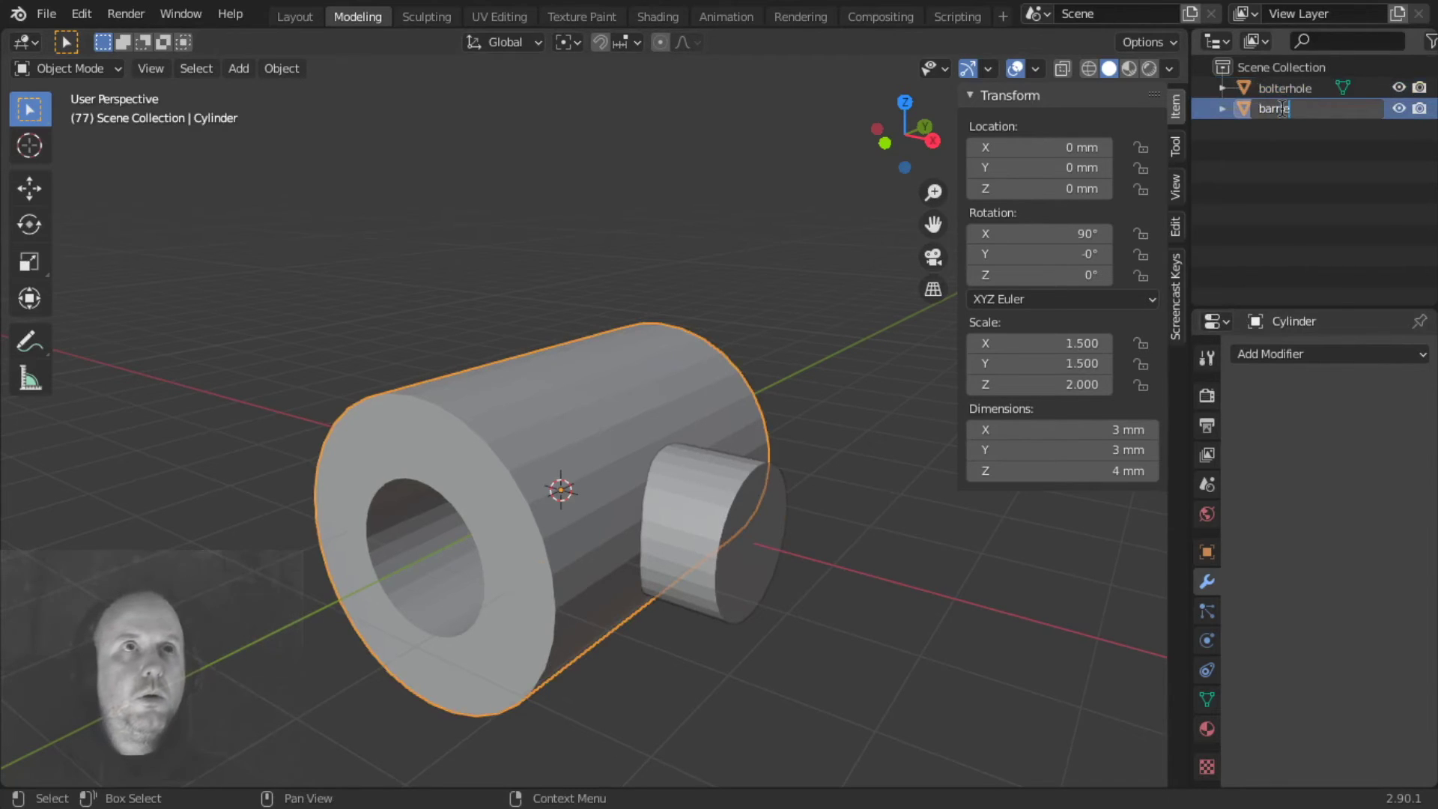
pyautogui.write('l')
pyautogui.press('Return')
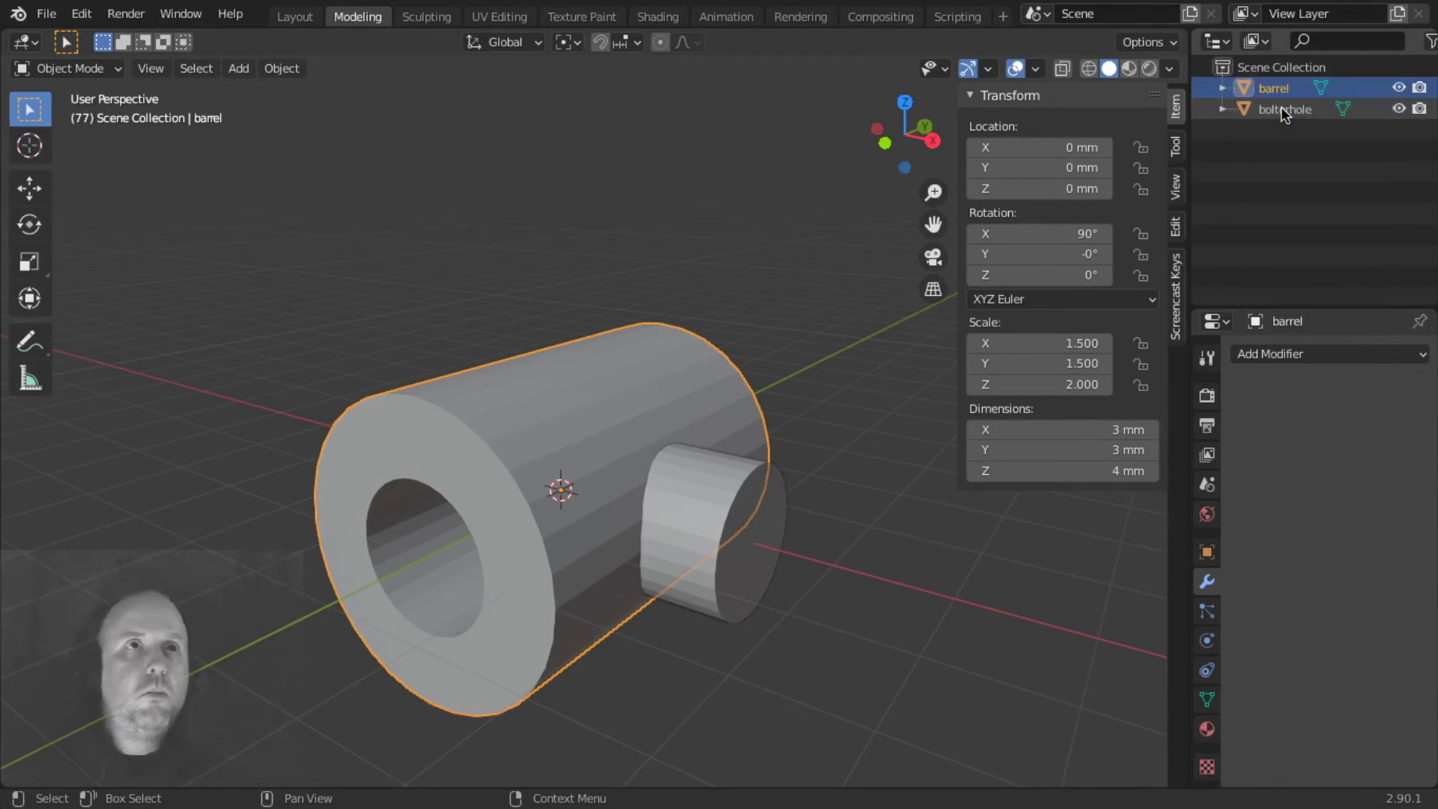
pyautogui.click(910, 639)
# Select the barrel object alone, viewing it from a higher side angle.
pyautogui.click(573, 396)
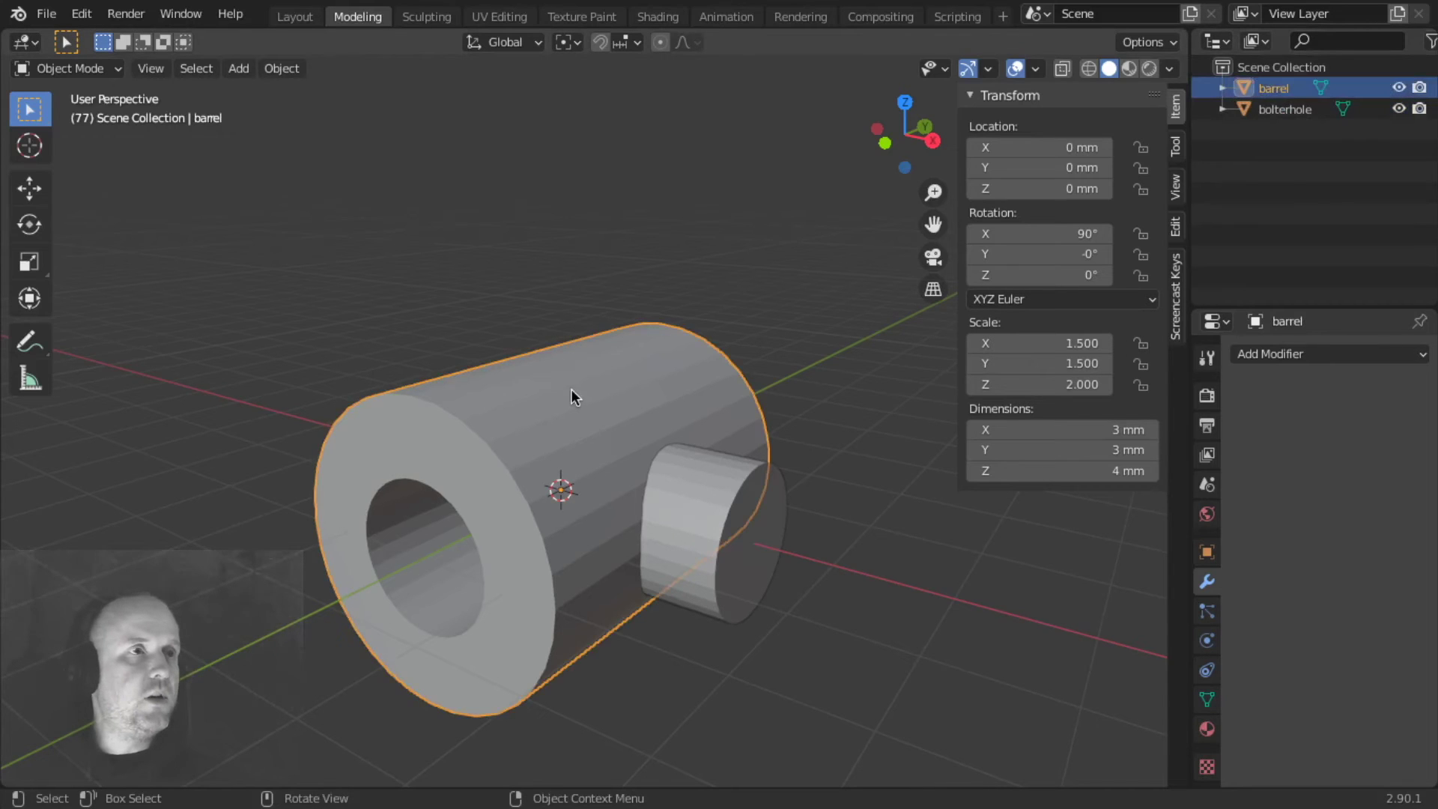
pyautogui.click(741, 619)
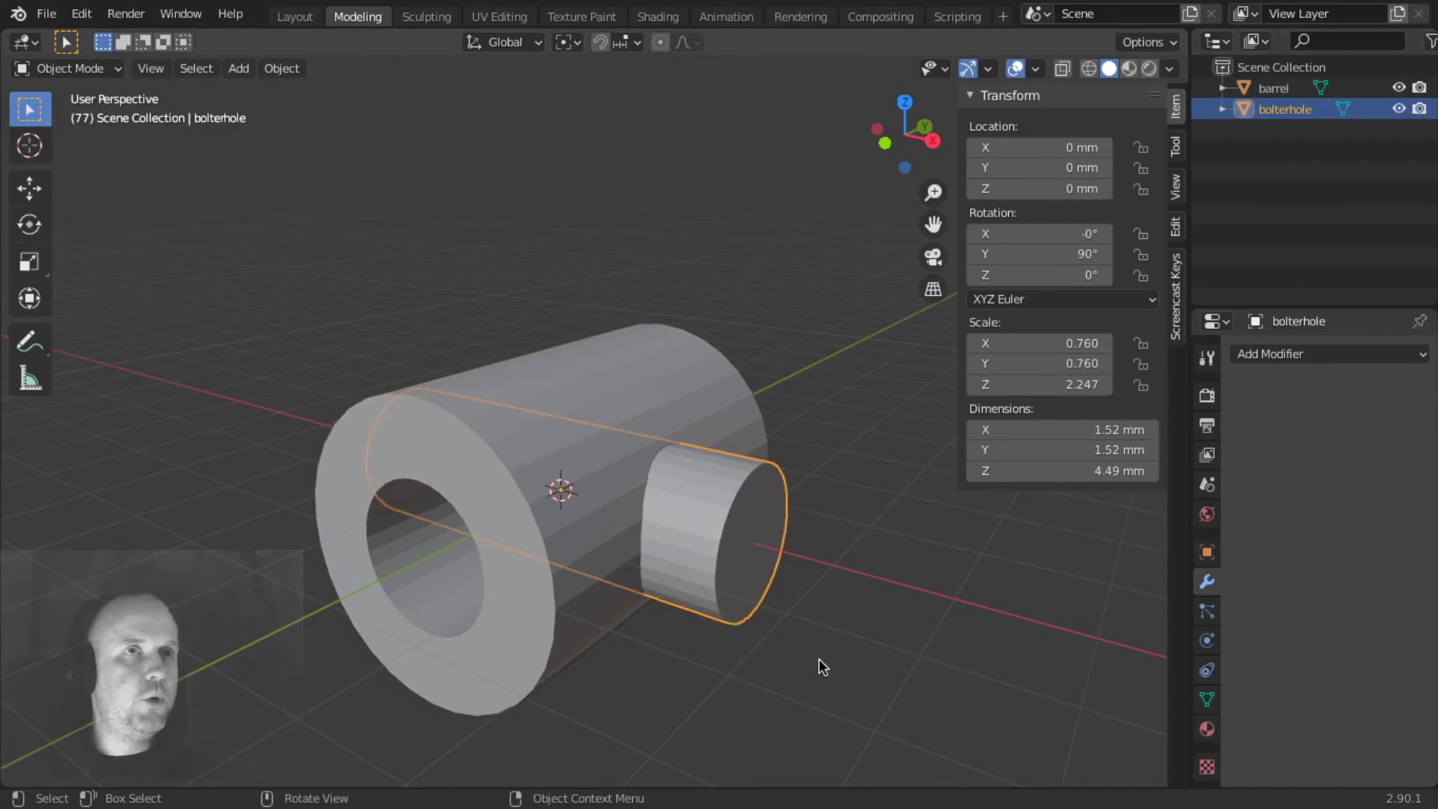
pyautogui.click(774, 659)
pyautogui.moveTo(770, 653); pyautogui.dragTo(815, 623, button='middle')
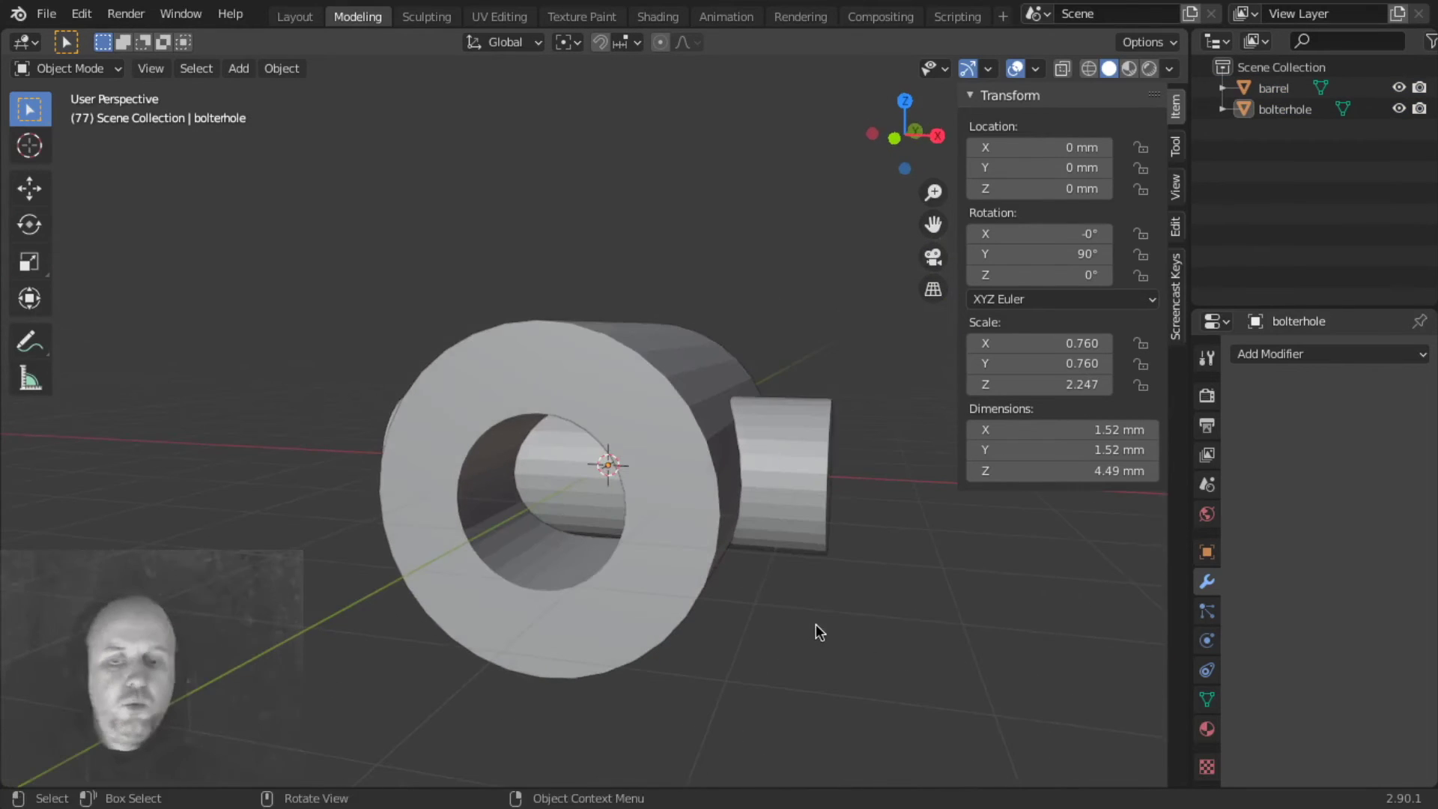
pyautogui.scroll(-1, 788, 635)
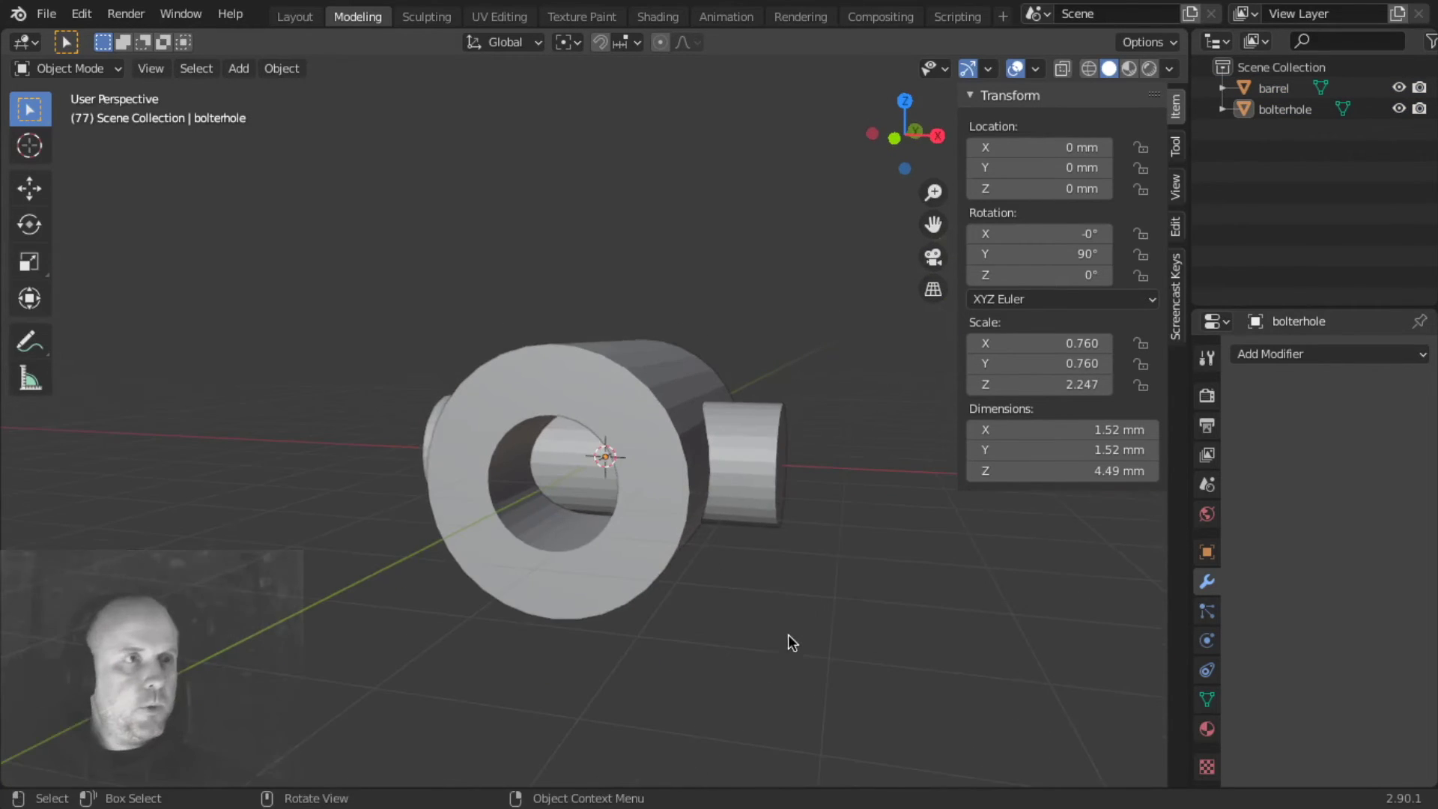
pyautogui.click(638, 551)
pyautogui.moveTo(822, 574); pyautogui.dragTo(791, 615, button='middle')
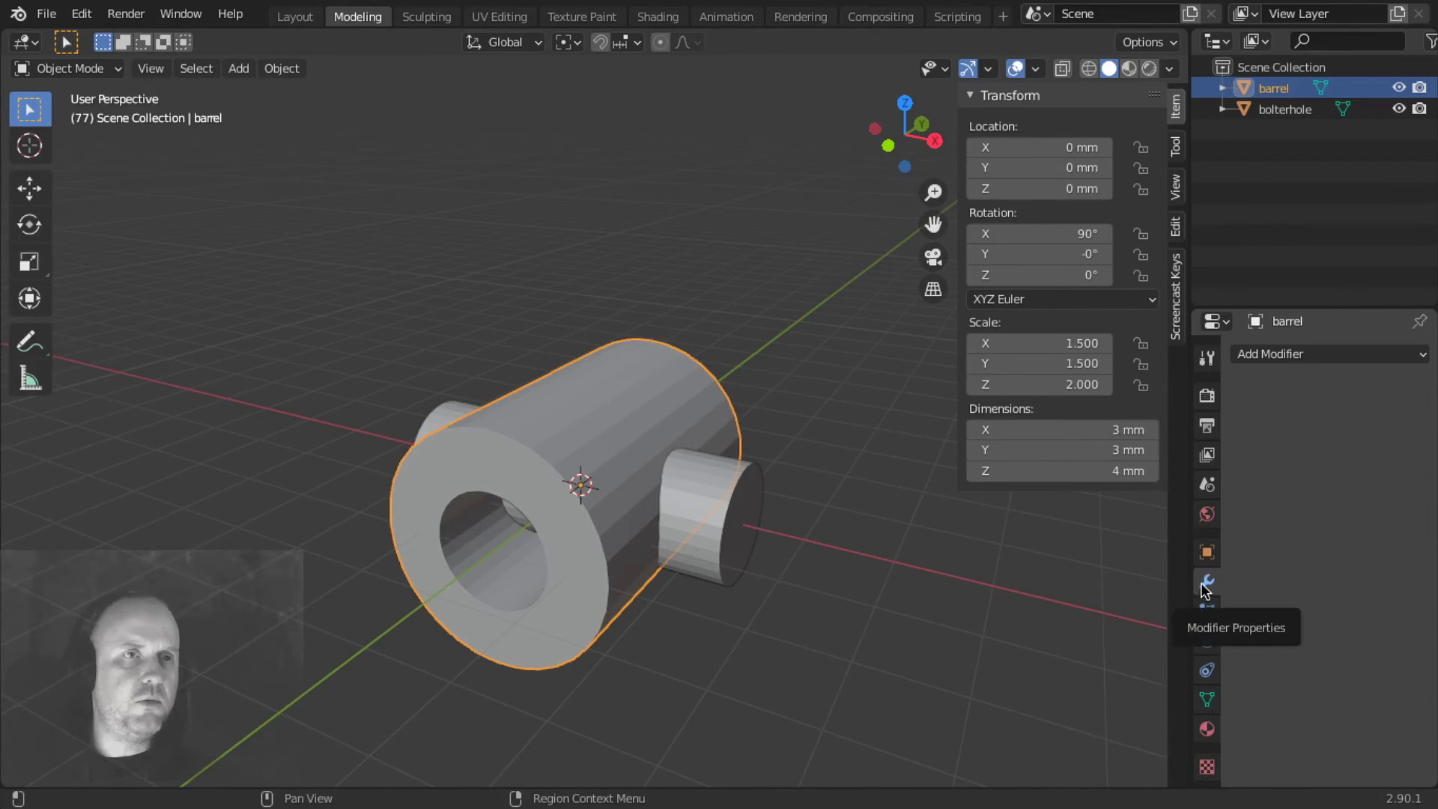
# Add a Boolean Difference modifier to the barrel using bolterhole as the cutting object.
pyautogui.click(1301, 353)
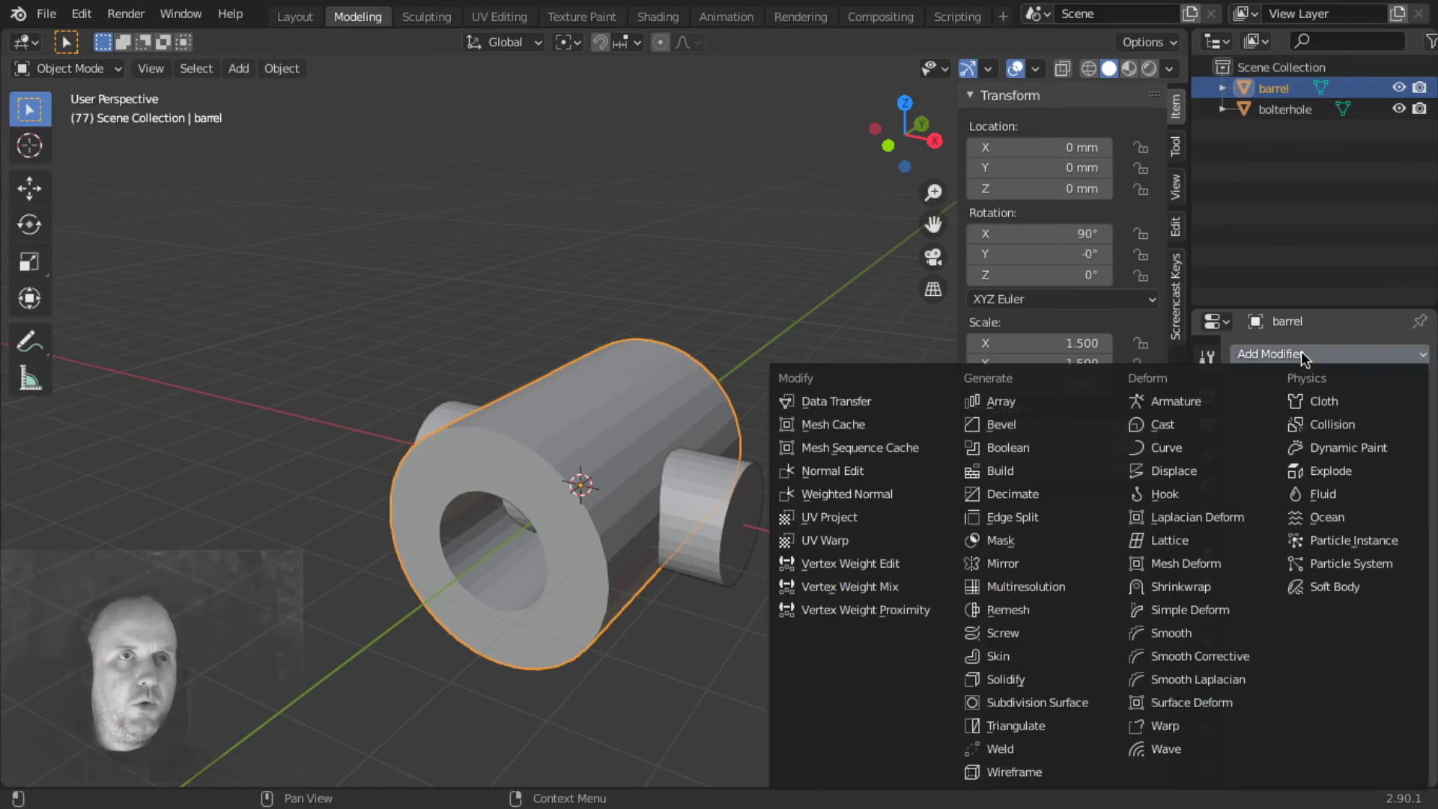
pyautogui.click(1008, 448)
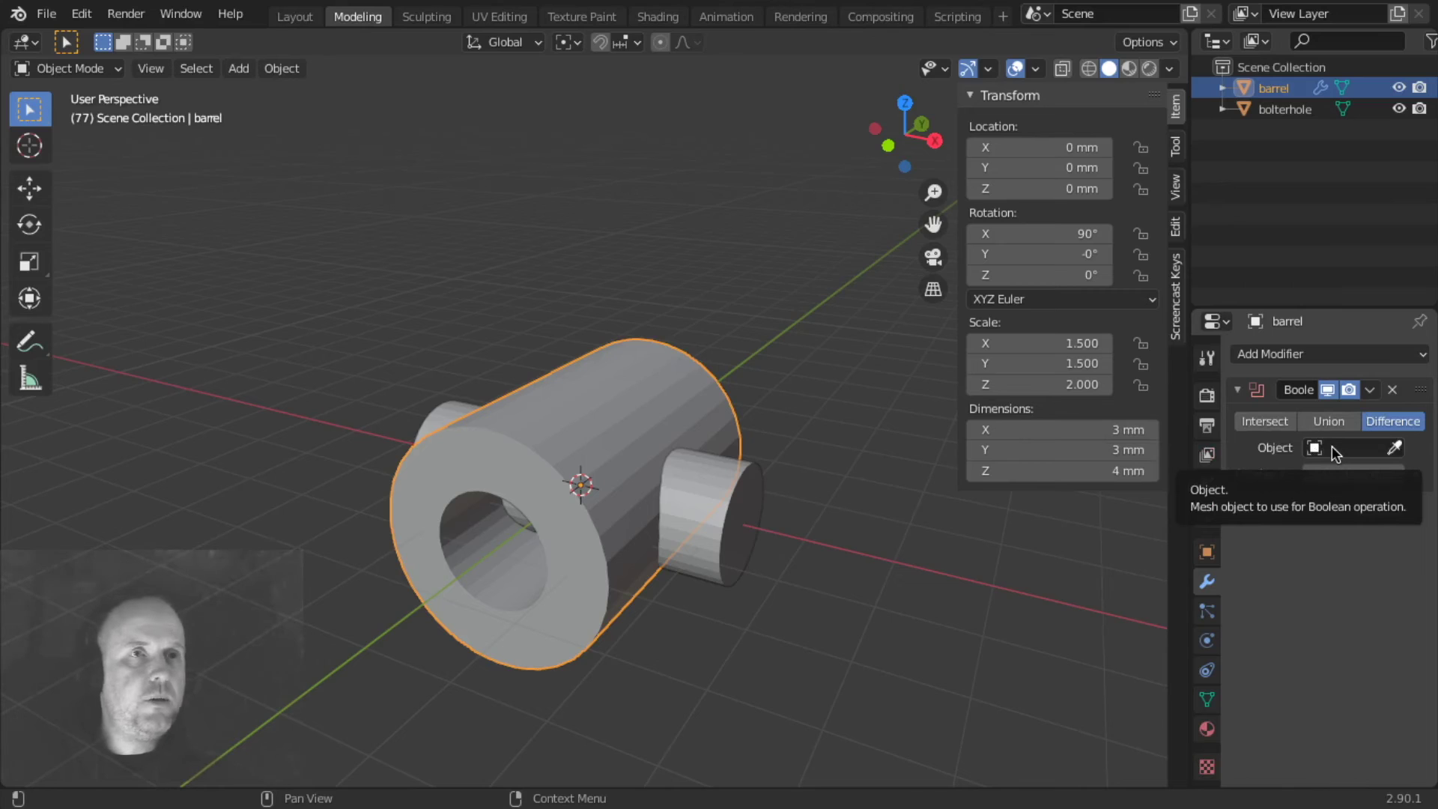
pyautogui.click(1335, 449)
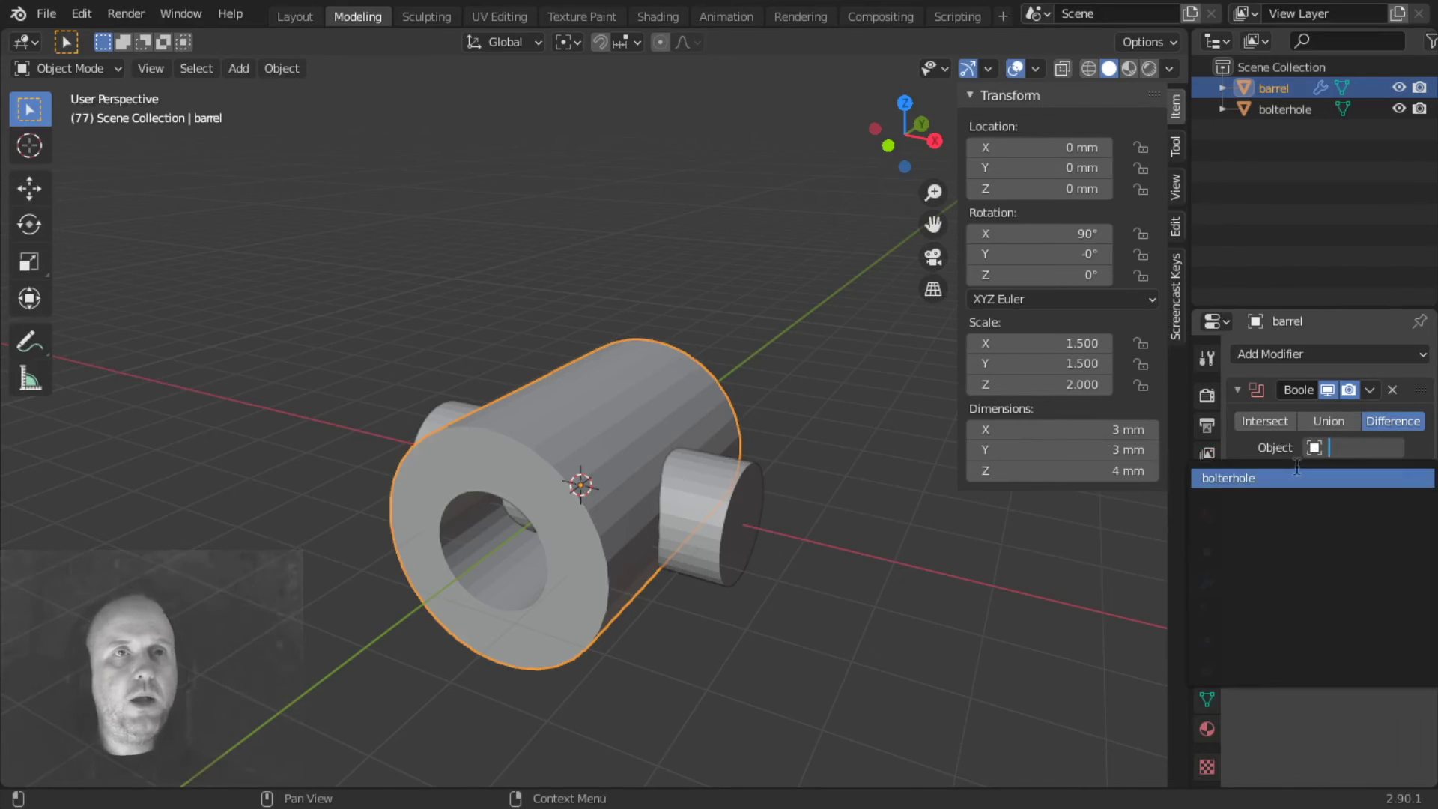
pyautogui.click(1272, 479)
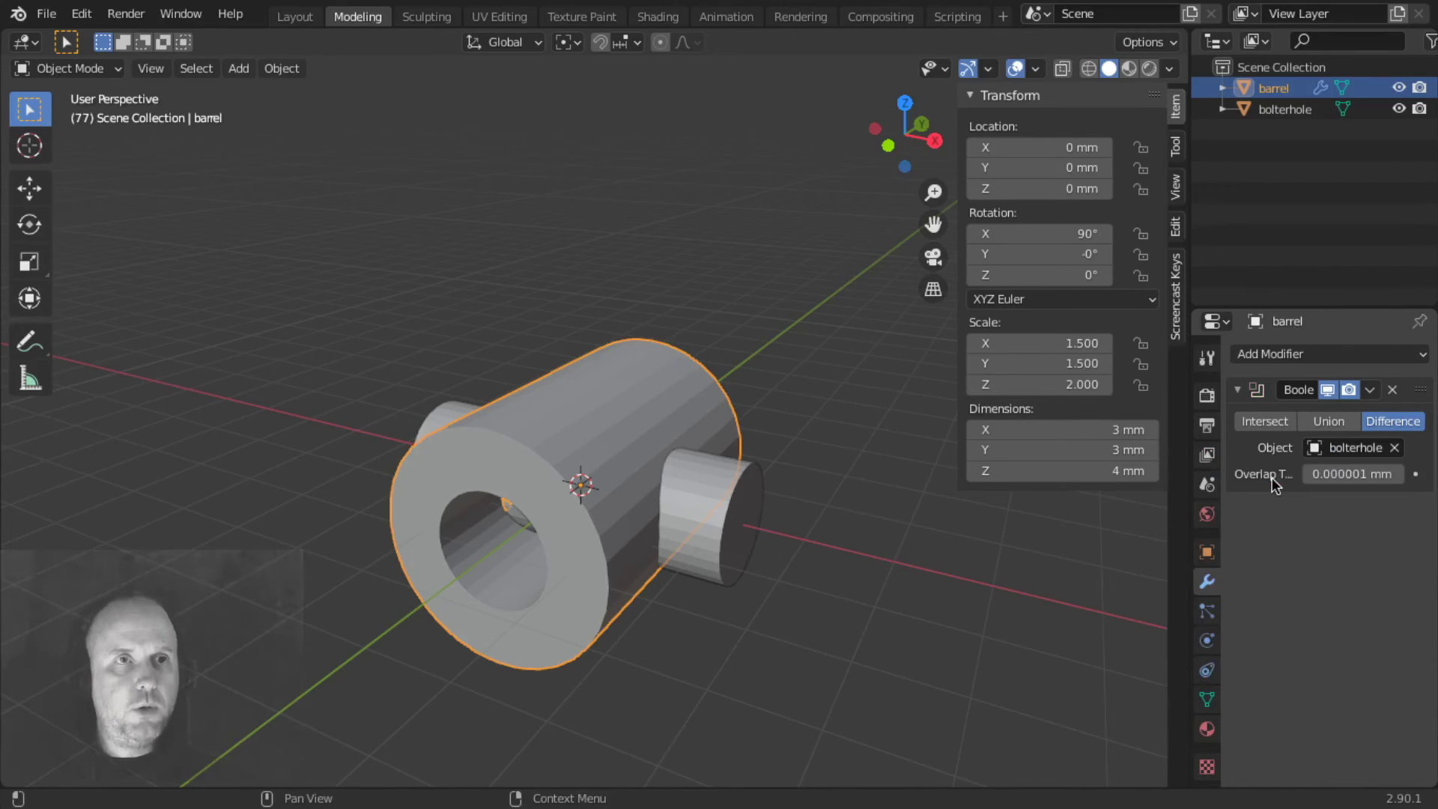
pyautogui.click(1367, 389)
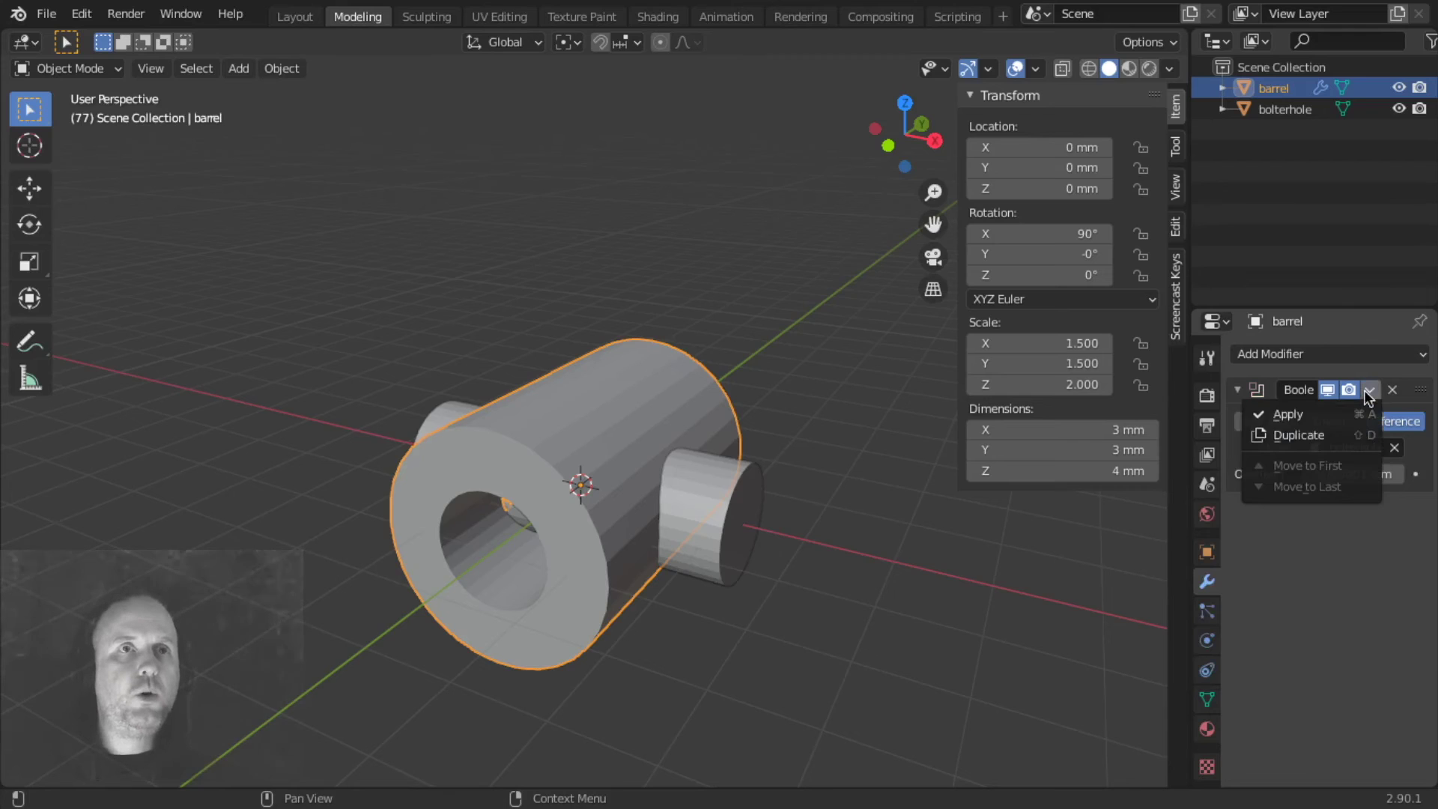
# Apply the Boolean modifier permanently to the barrel.
pyautogui.click(1300, 415)
pyautogui.click(937, 609)
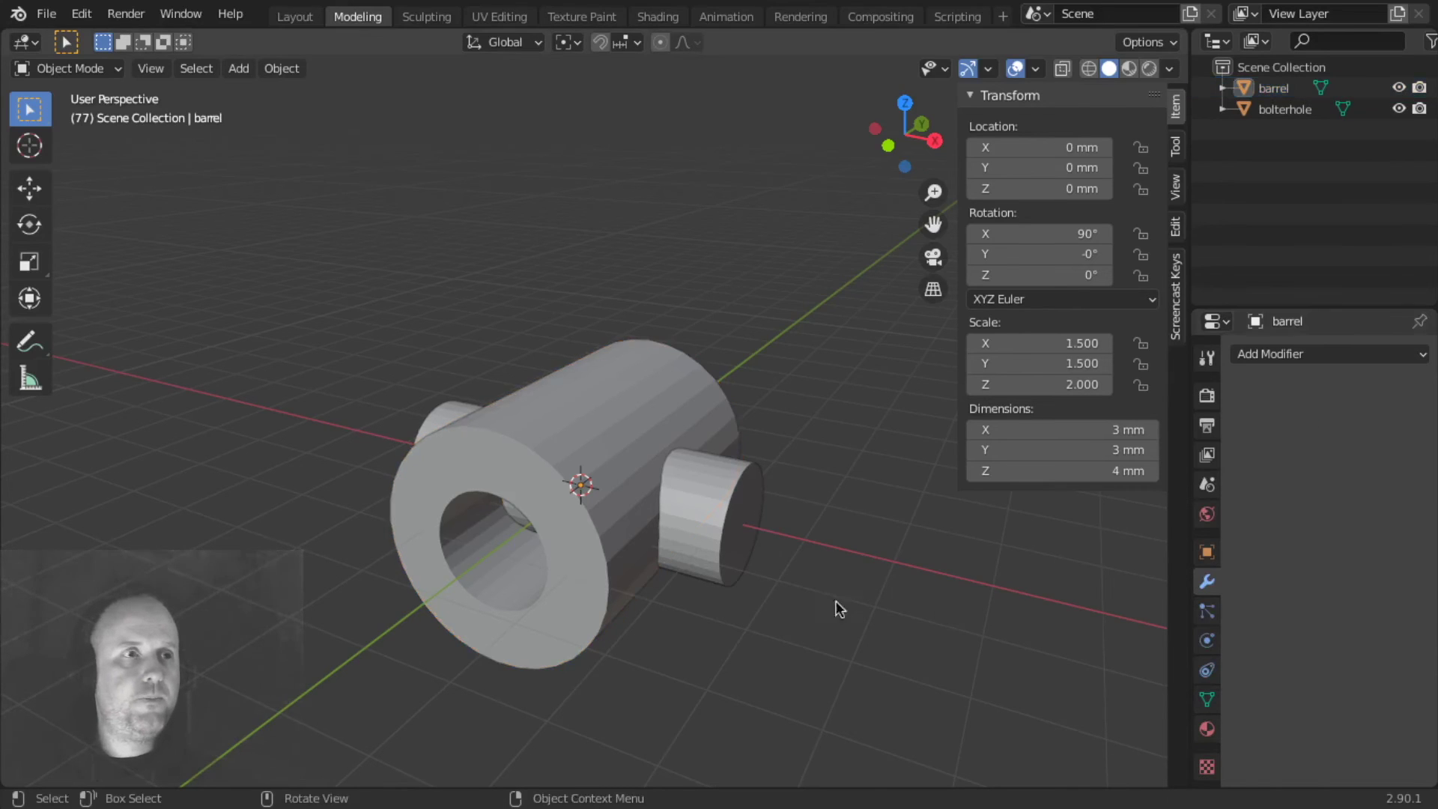
pyautogui.moveTo(855, 608); pyautogui.dragTo(777, 581, button='middle')
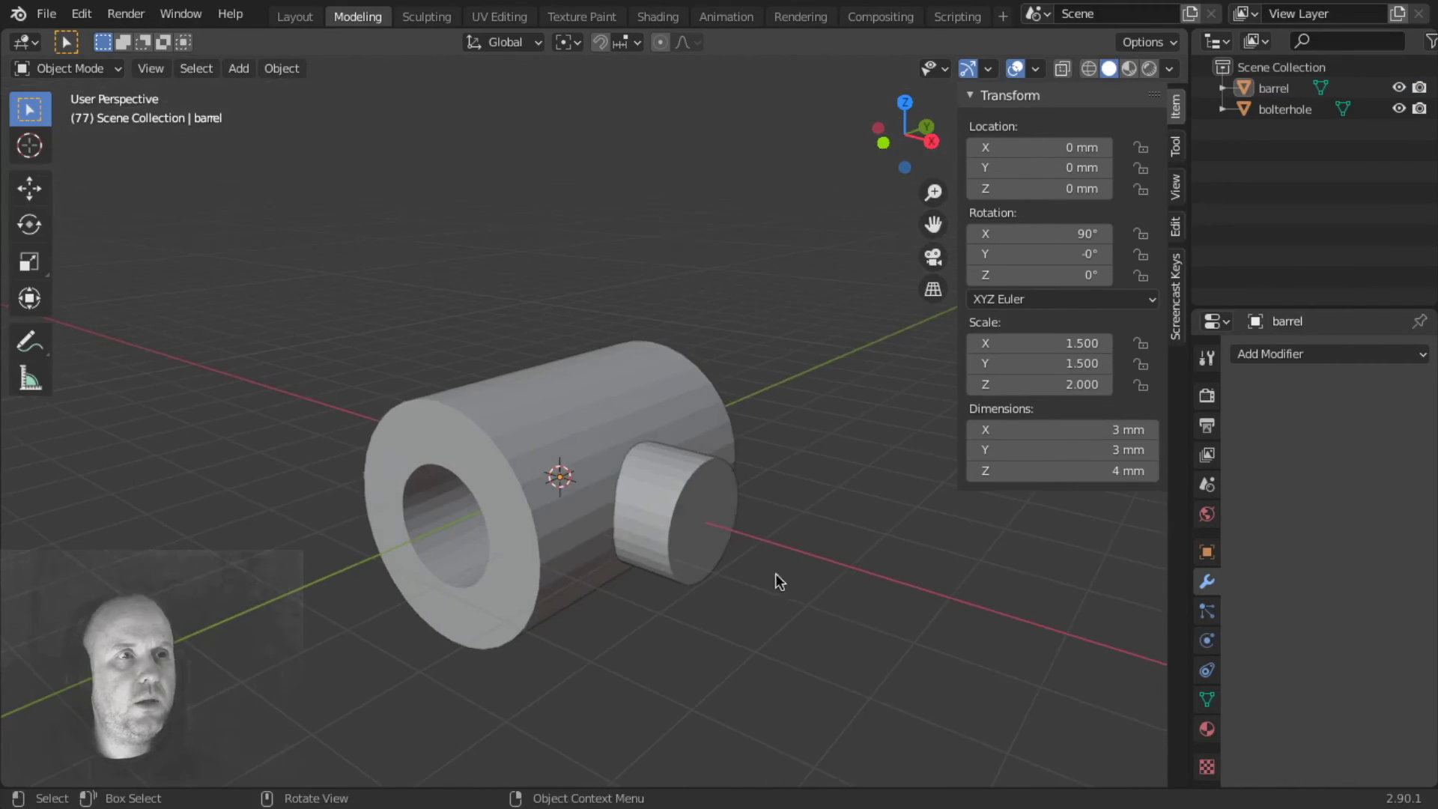
# Delete the bolterhole cutter cylinder, revealing the hole through the barrel's side.
pyautogui.click(726, 533)
pyautogui.press('x')
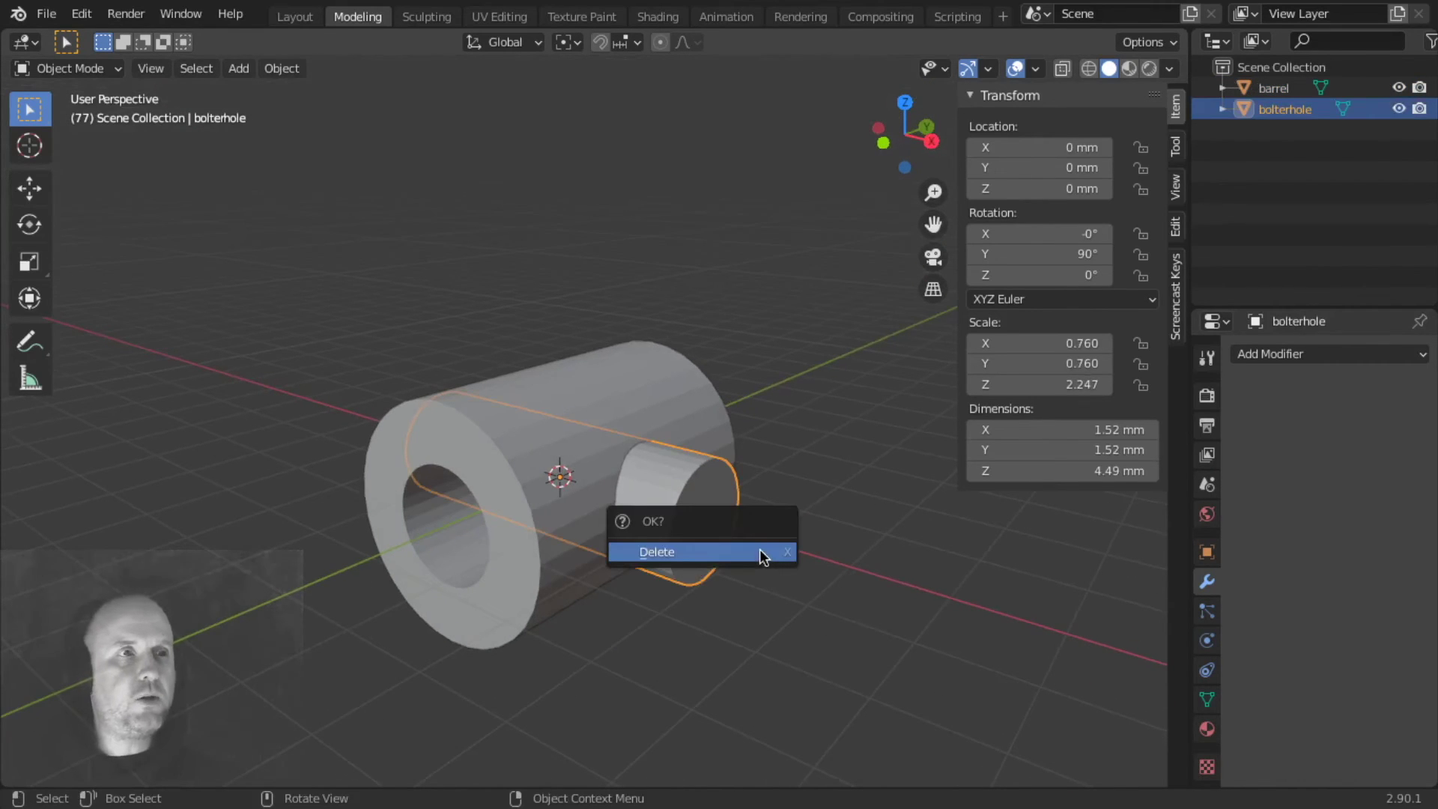
pyautogui.click(760, 550)
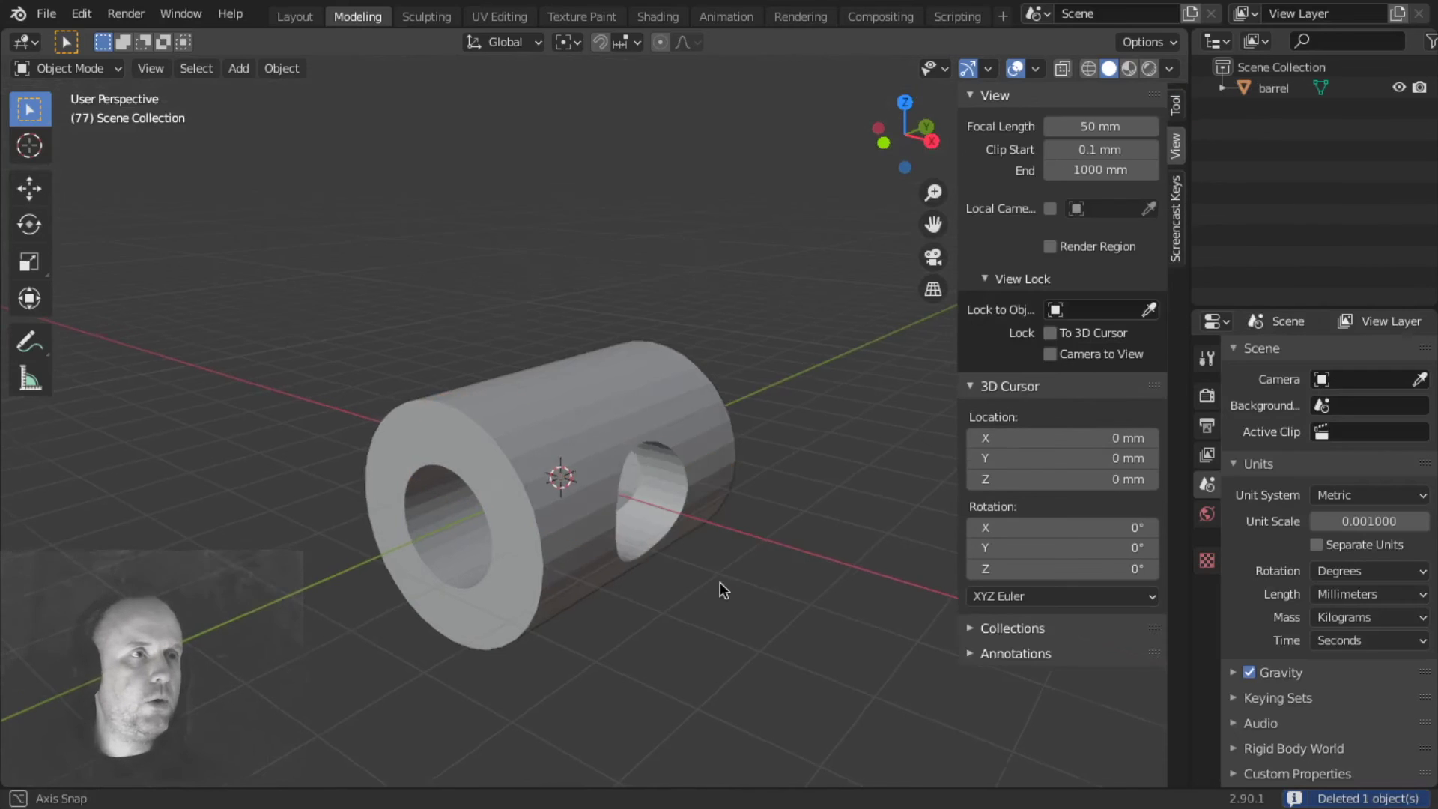
pyautogui.moveTo(720, 582); pyautogui.dragTo(679, 586, button='middle')
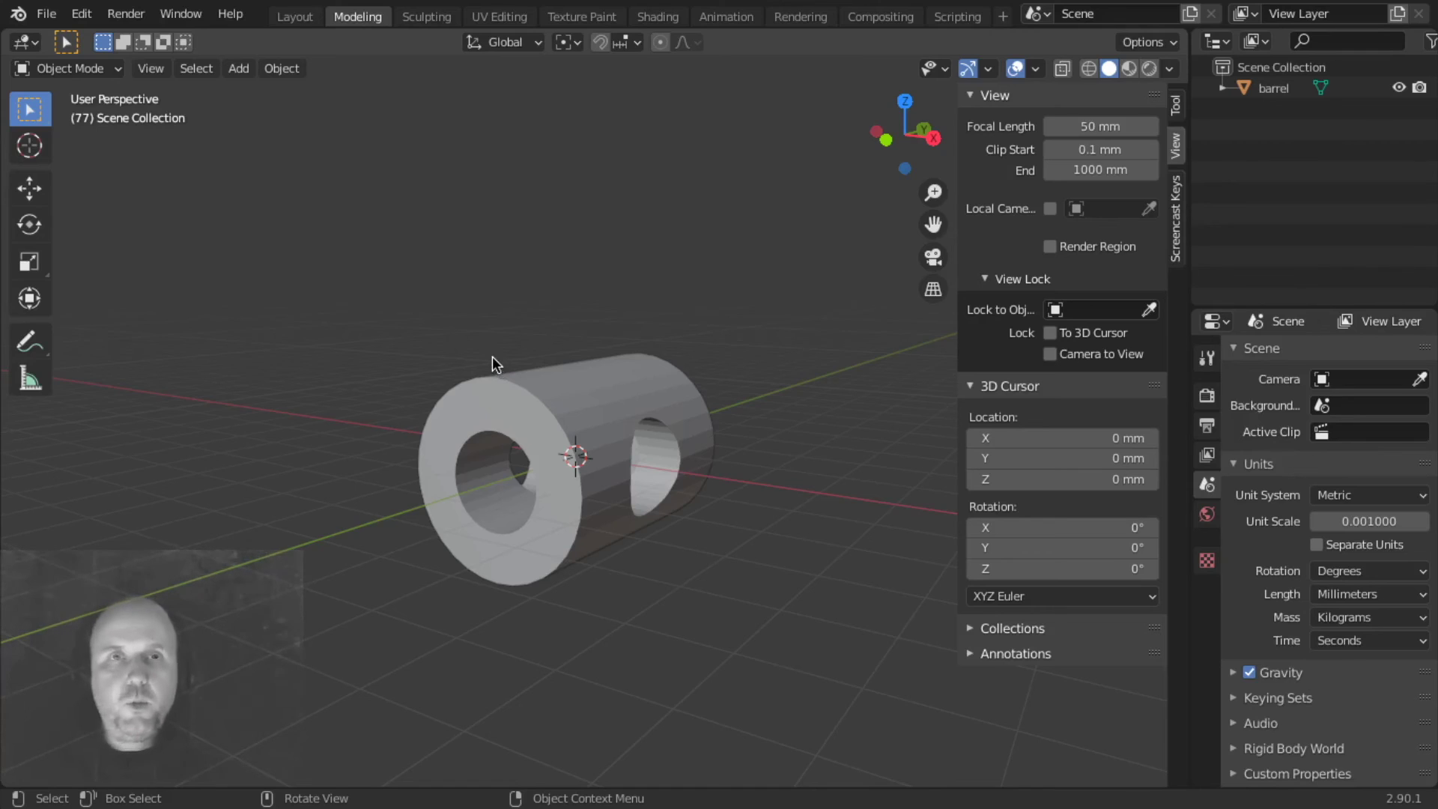
# Search the add-ons for 'stl' to confirm Import-Export: STL format is enabled, then close Preferences.
pyautogui.click(91, 18)
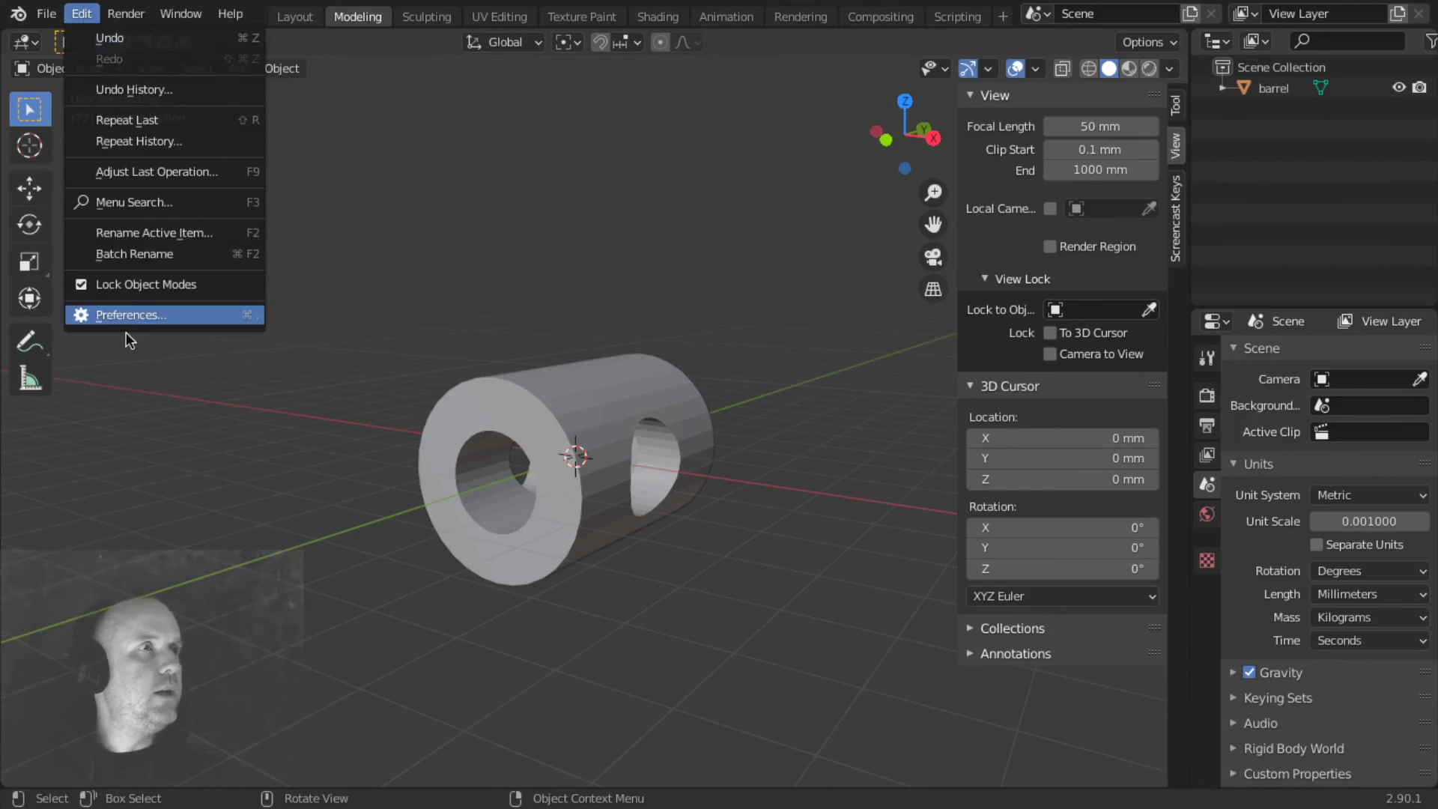
pyautogui.click(125, 312)
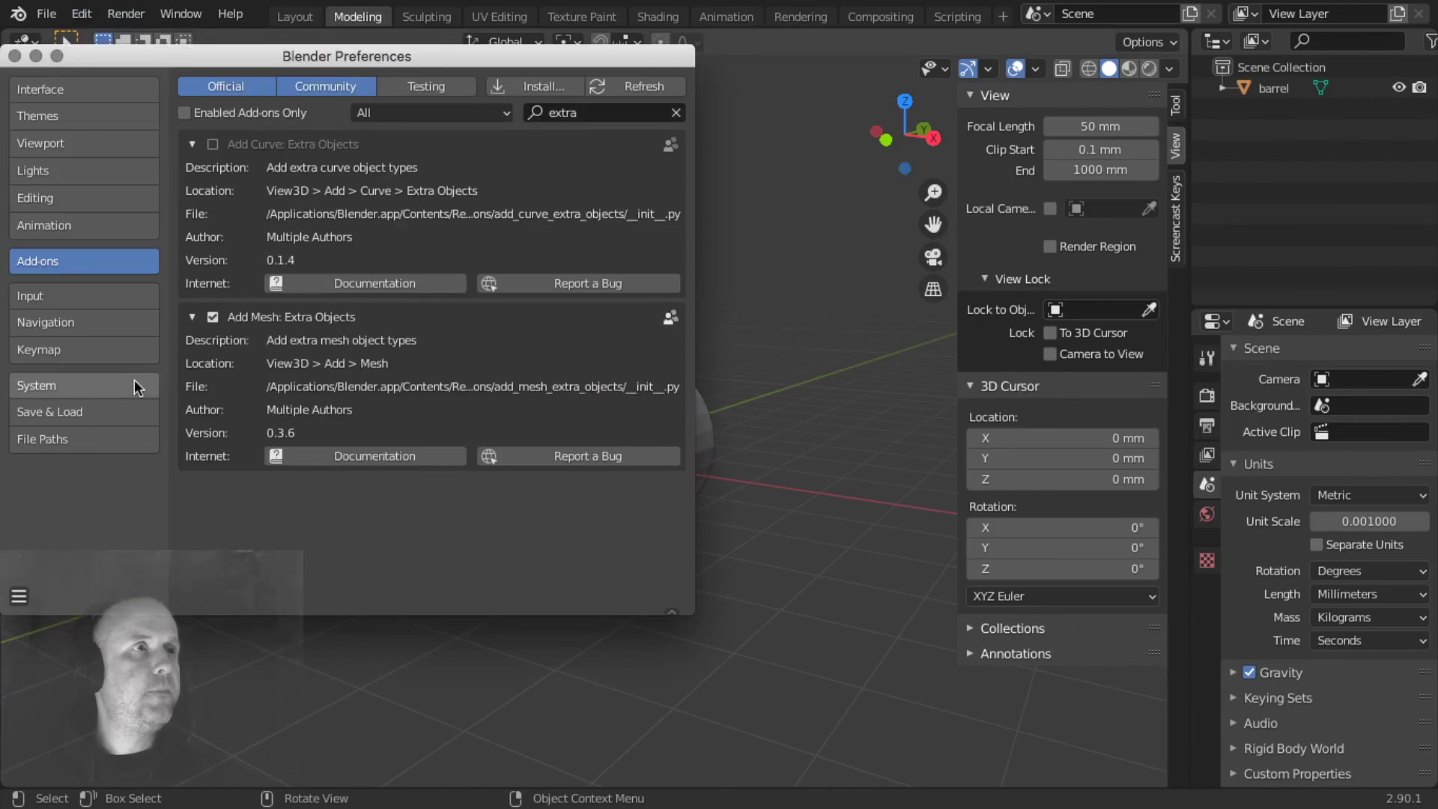
pyautogui.click(676, 112)
pyautogui.moveTo(316, 51); pyautogui.dragTo(487, 73)
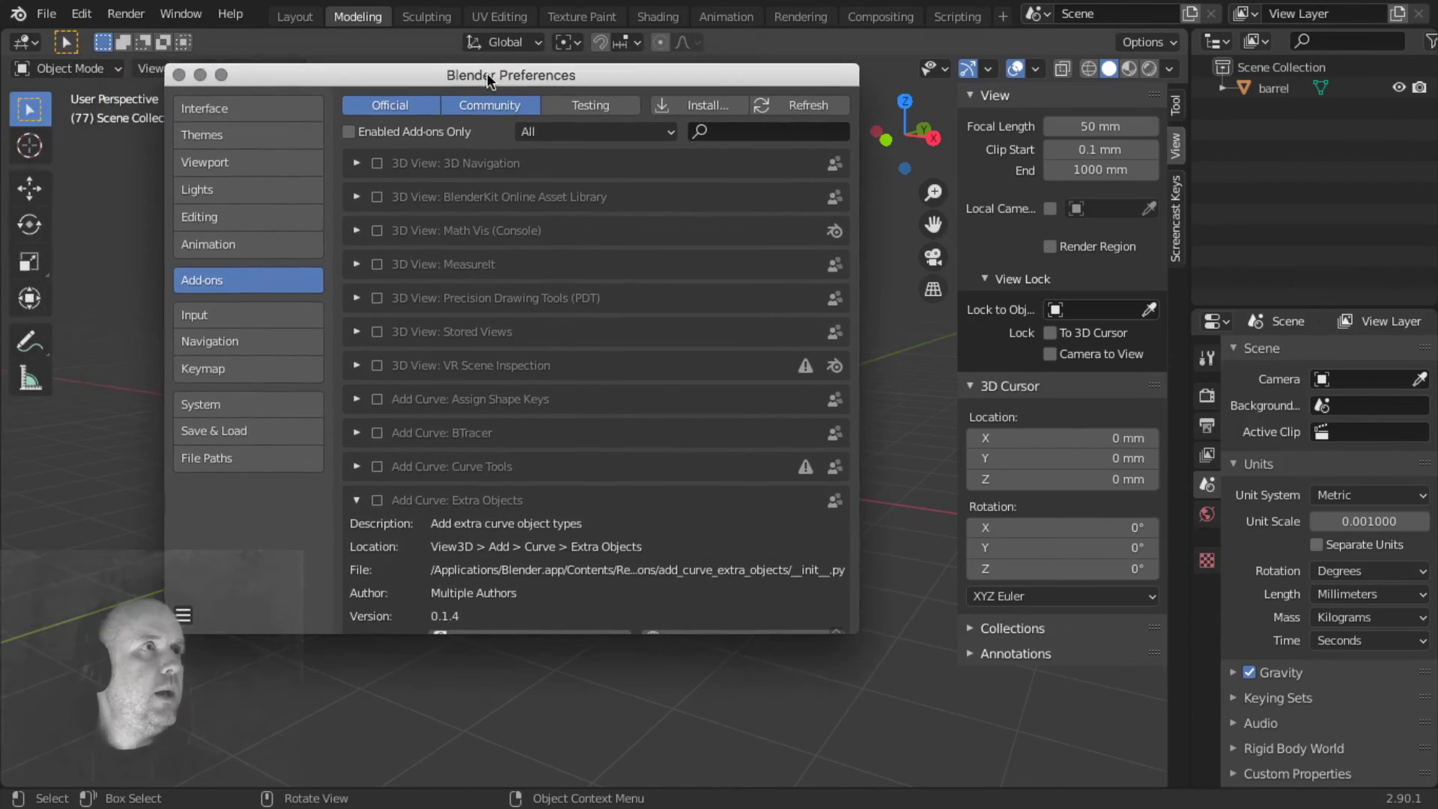
pyautogui.click(777, 129)
pyautogui.write('stl')
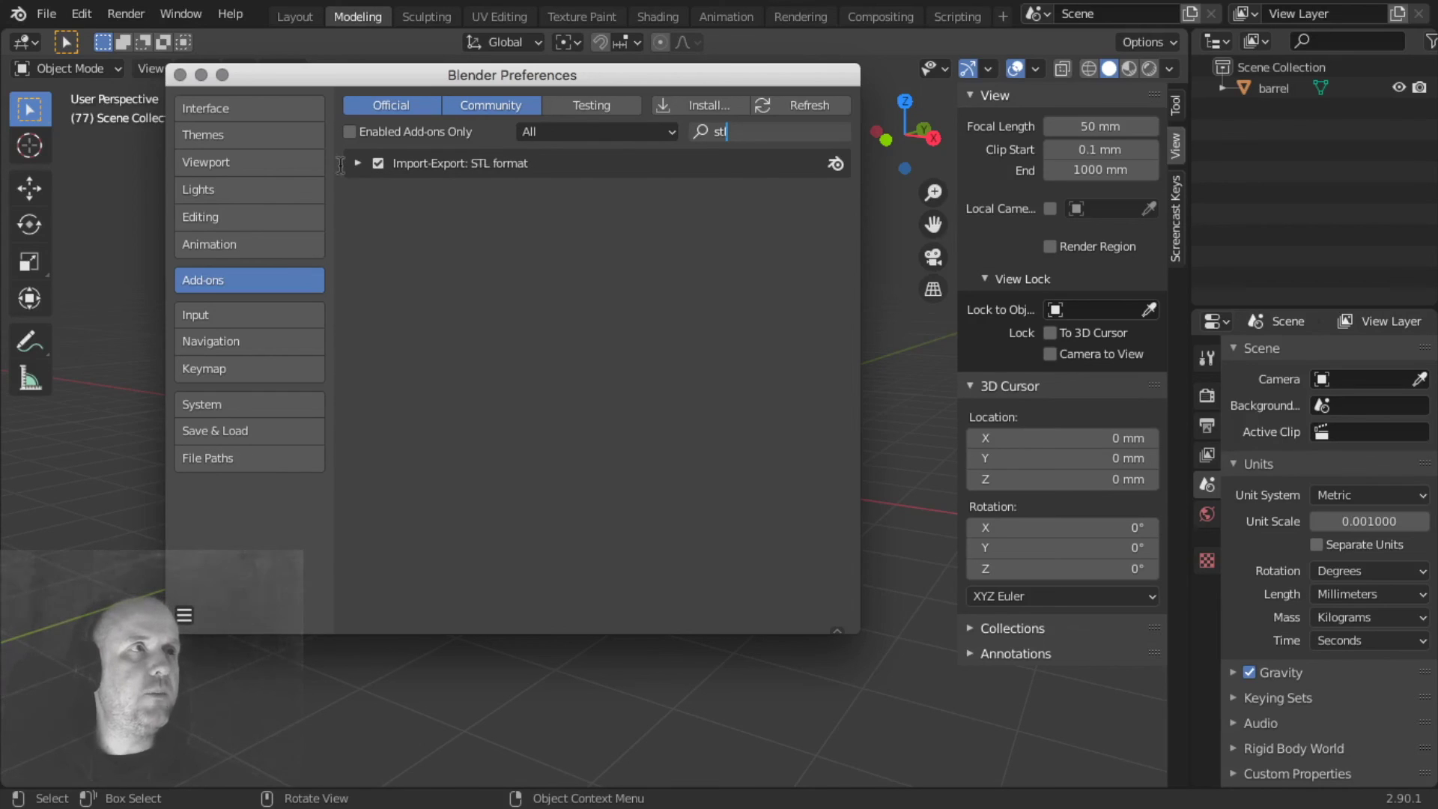
pyautogui.press('Return')
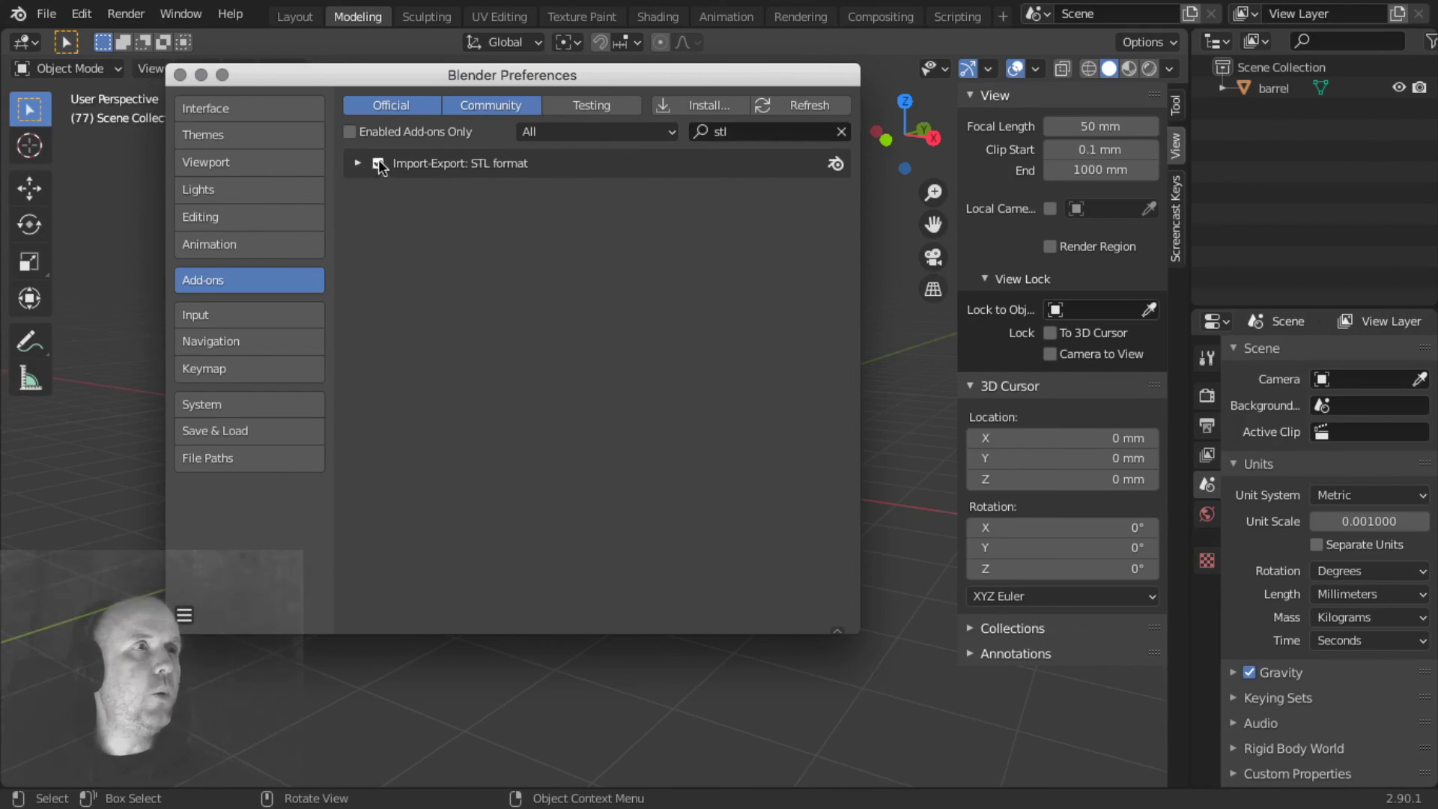
pyautogui.click(180, 74)
pyautogui.click(632, 394)
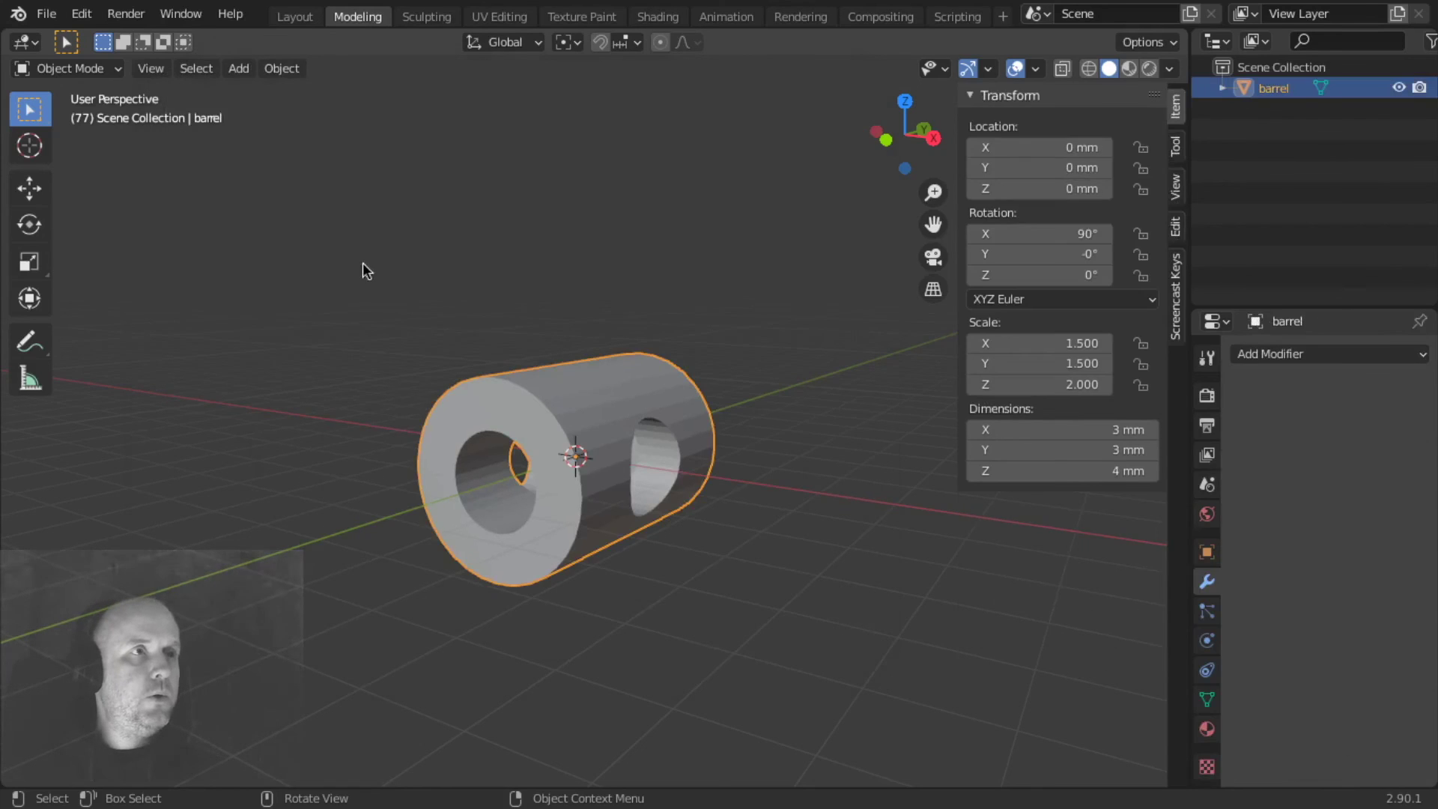
pyautogui.click(47, 13)
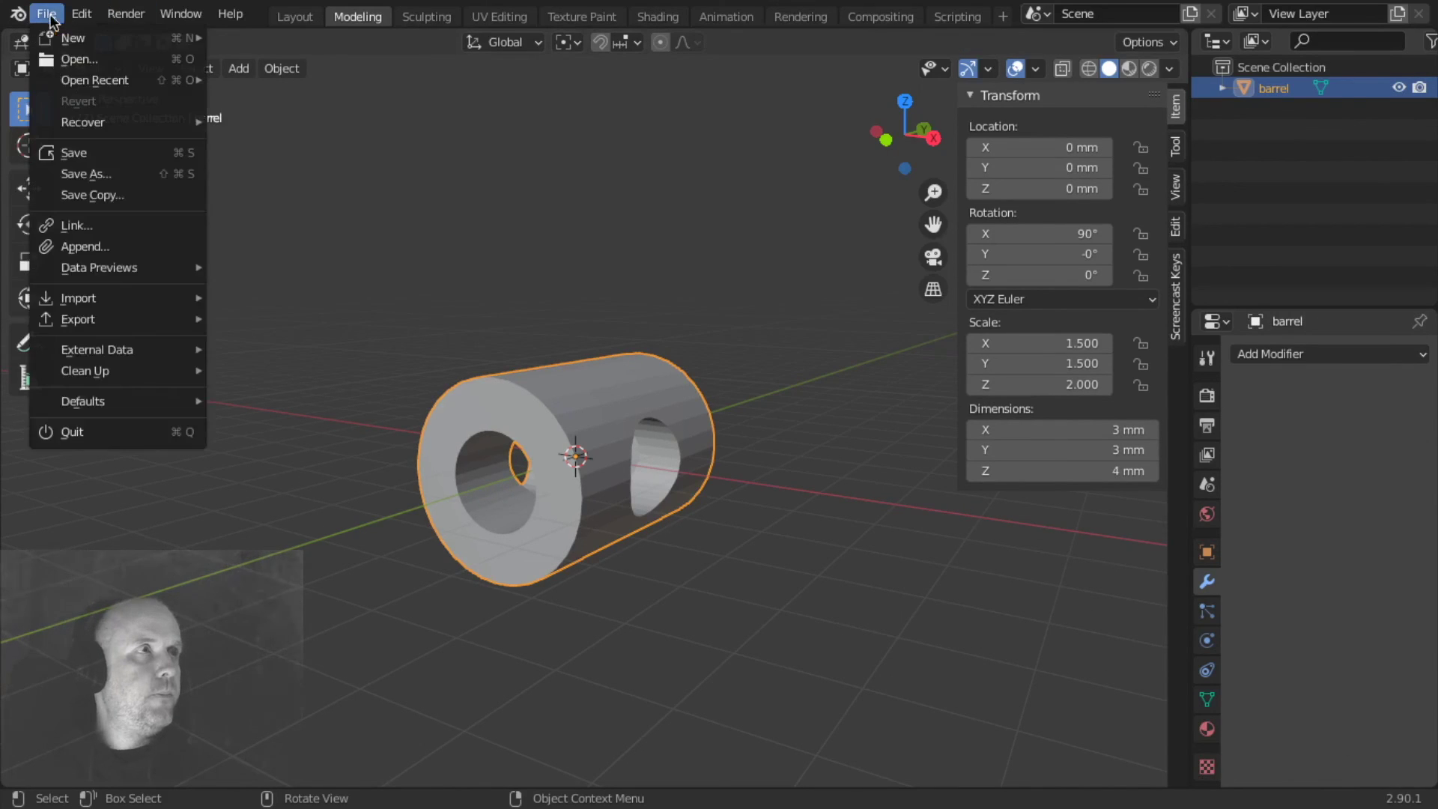
pyautogui.moveTo(86, 320)
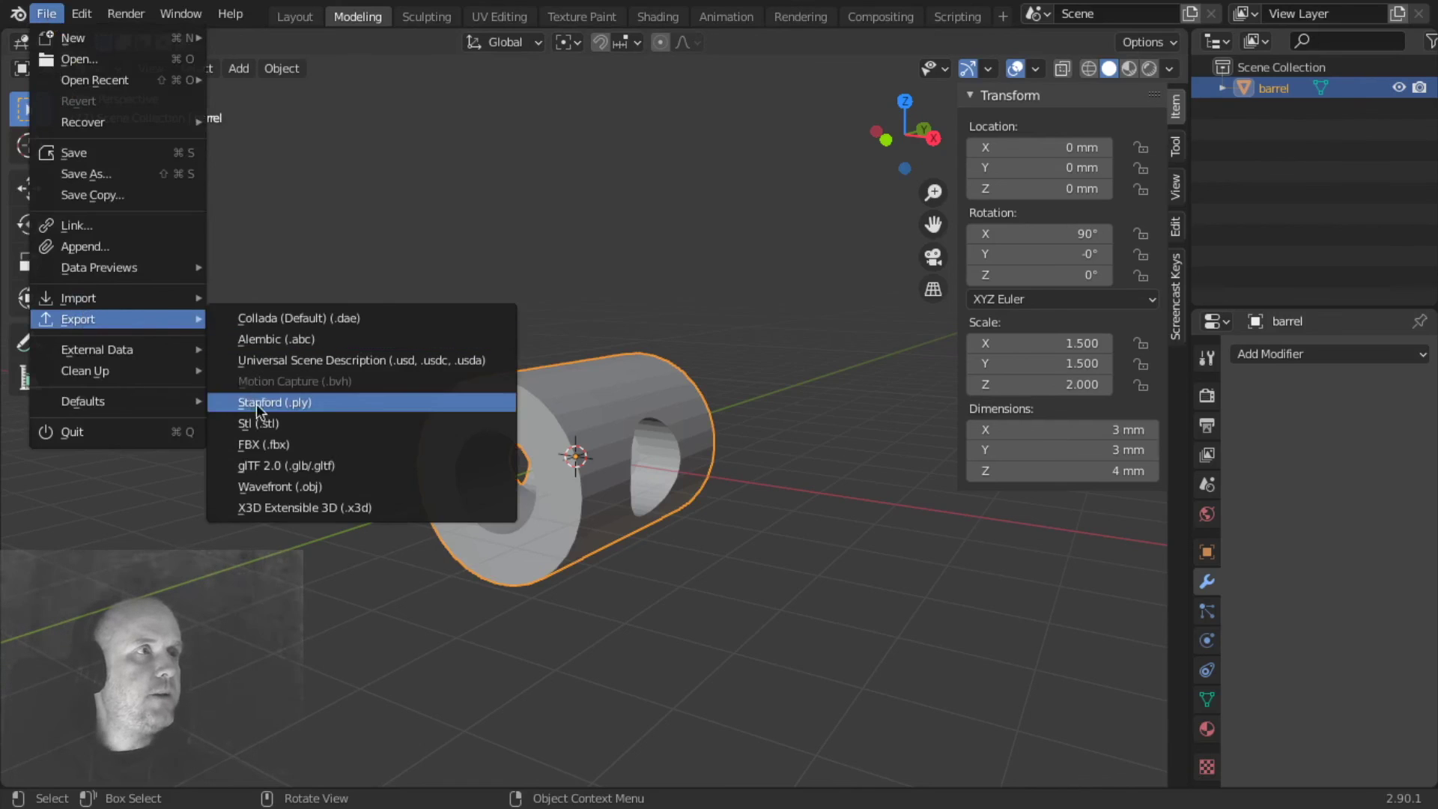
pyautogui.click(262, 424)
pyautogui.press('Escape')
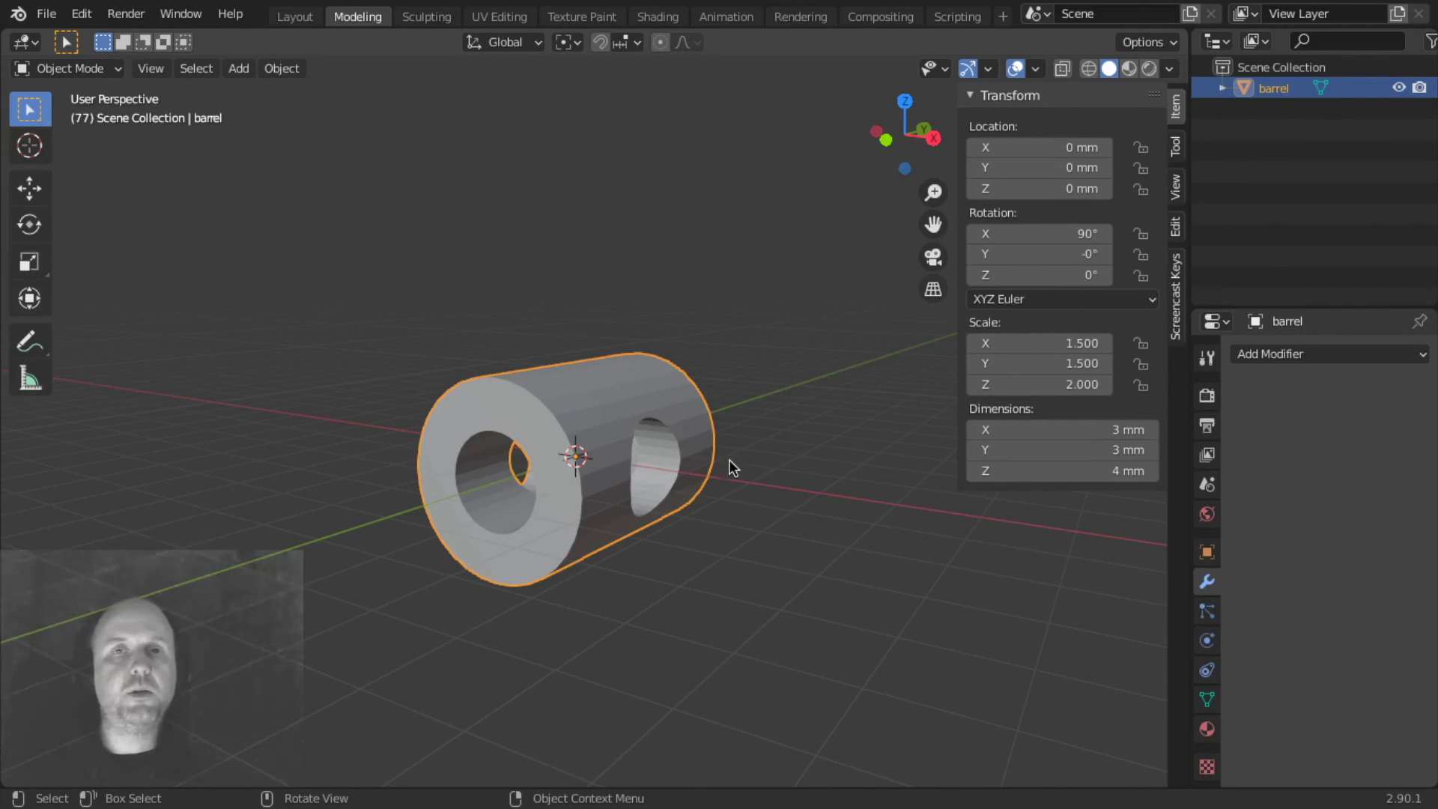
pyautogui.moveTo(765, 474); pyautogui.dragTo(710, 495, button='middle')
pyautogui.scroll(-1, 644, 486)
pyautogui.click(82, 13)
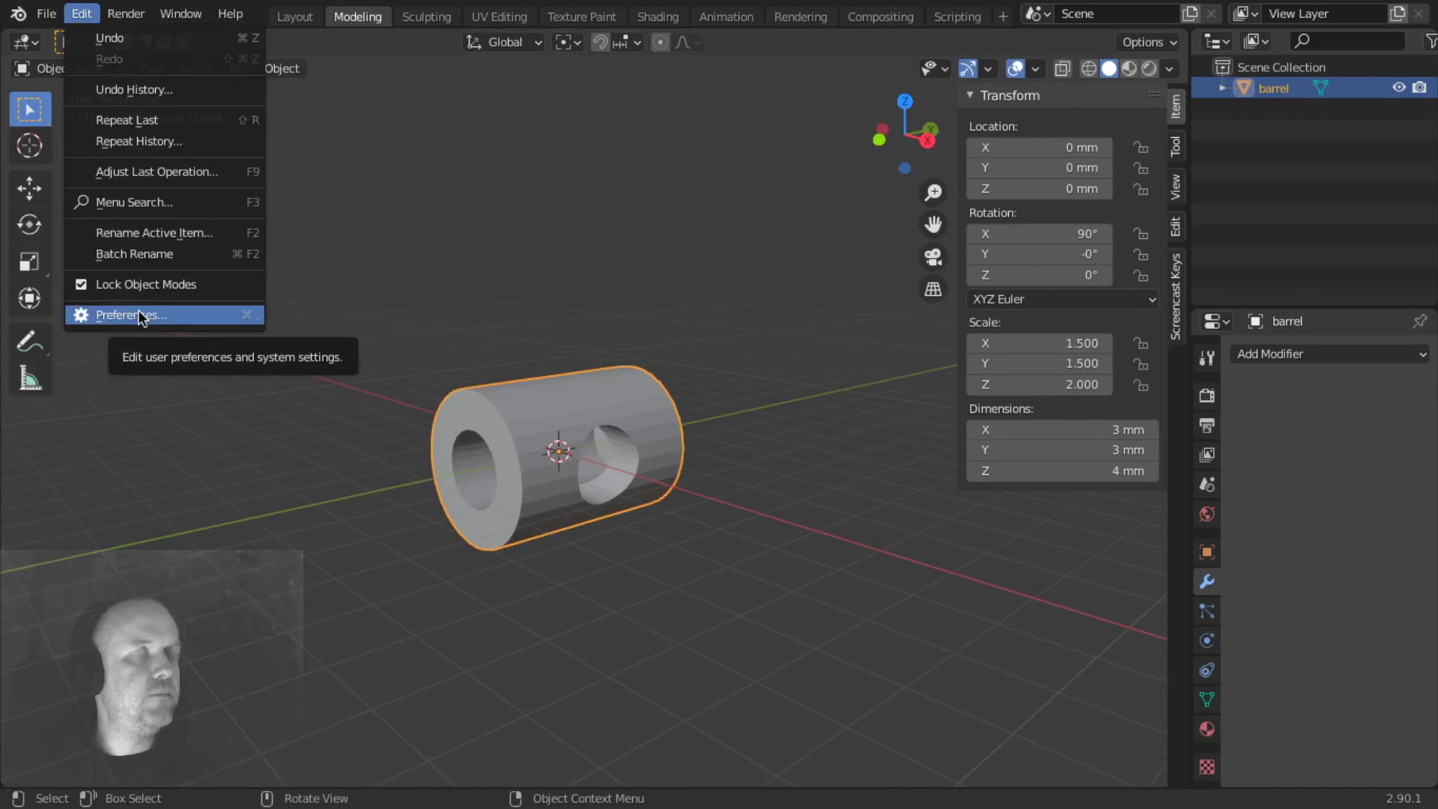
pyautogui.click(138, 315)
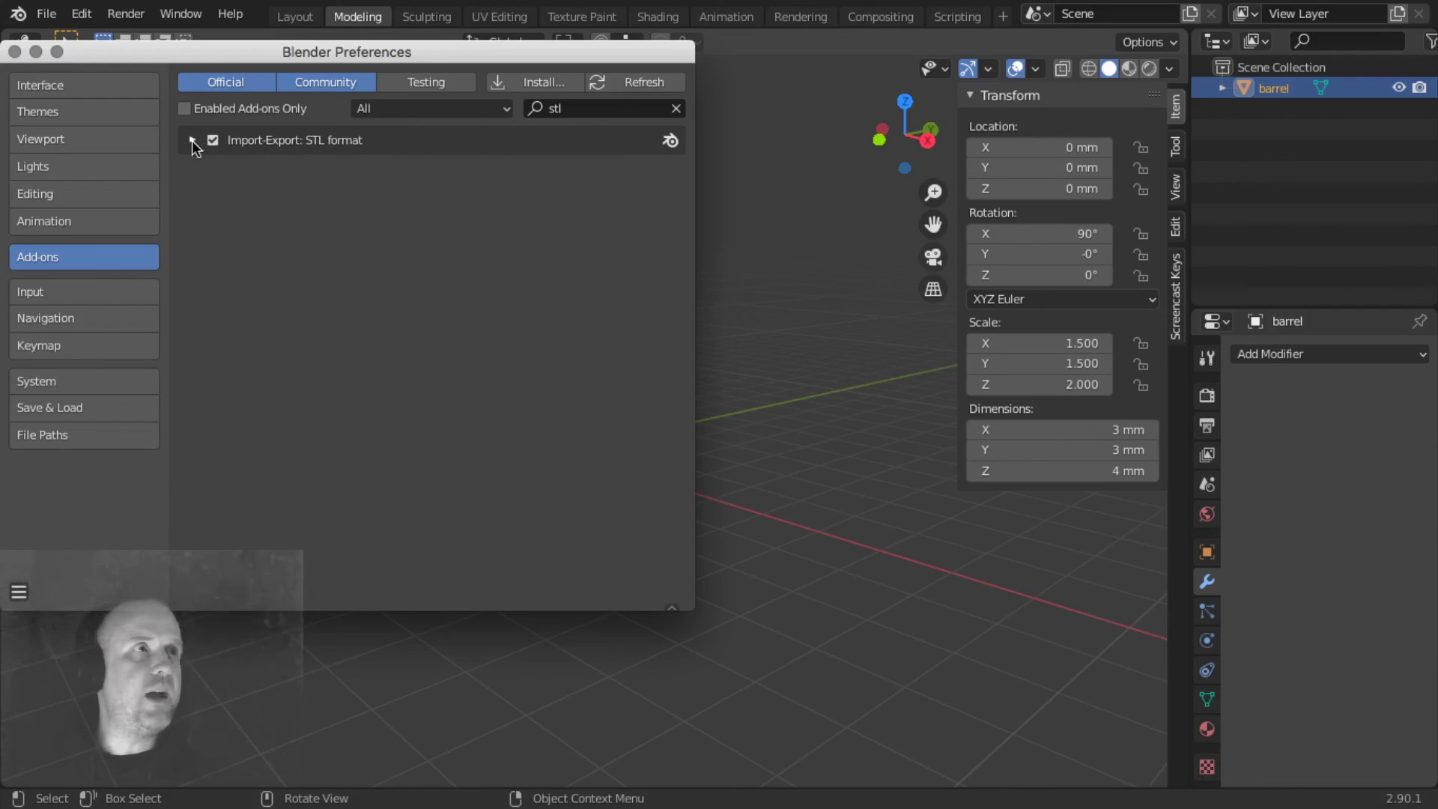
pyautogui.click(675, 108)
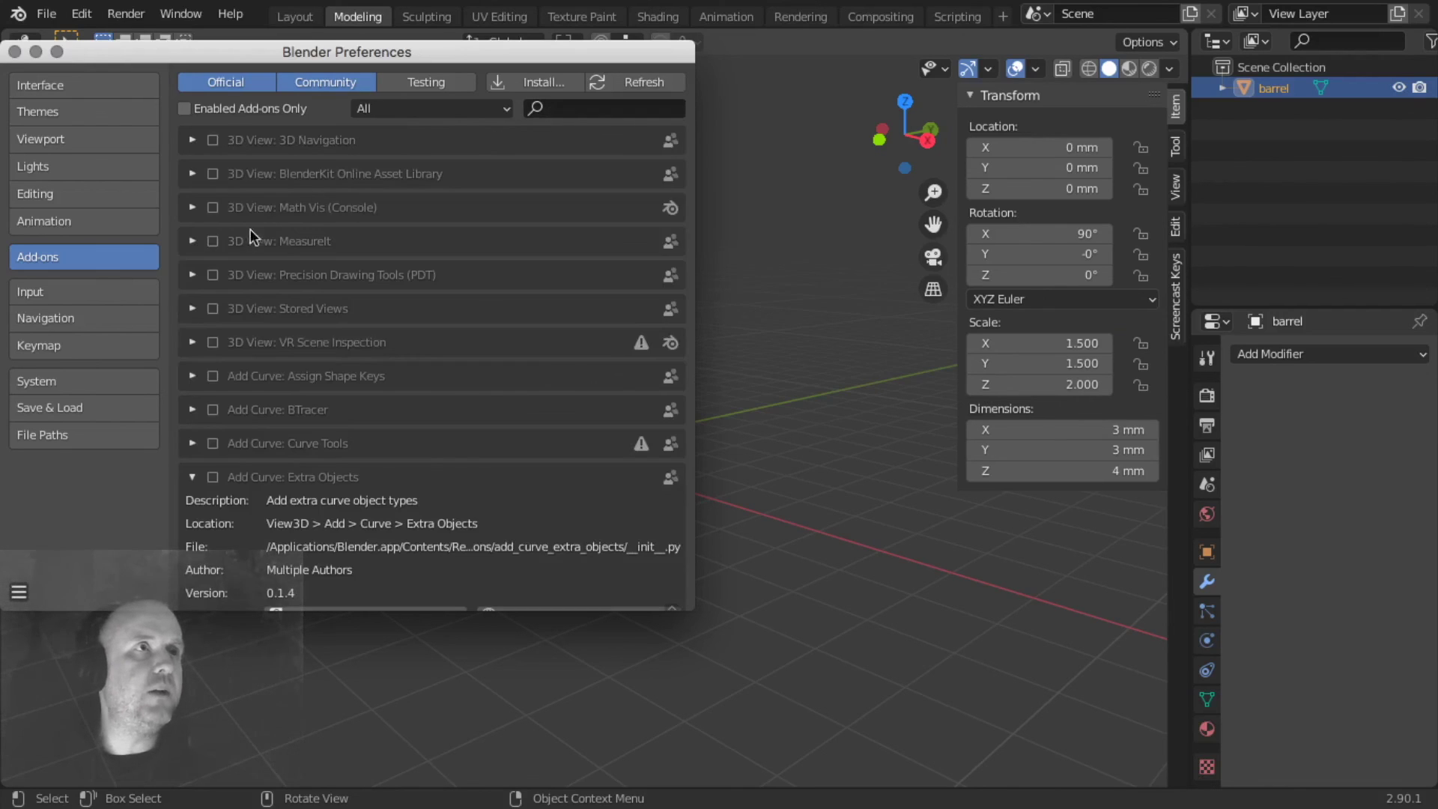
pyautogui.click(690, 562)
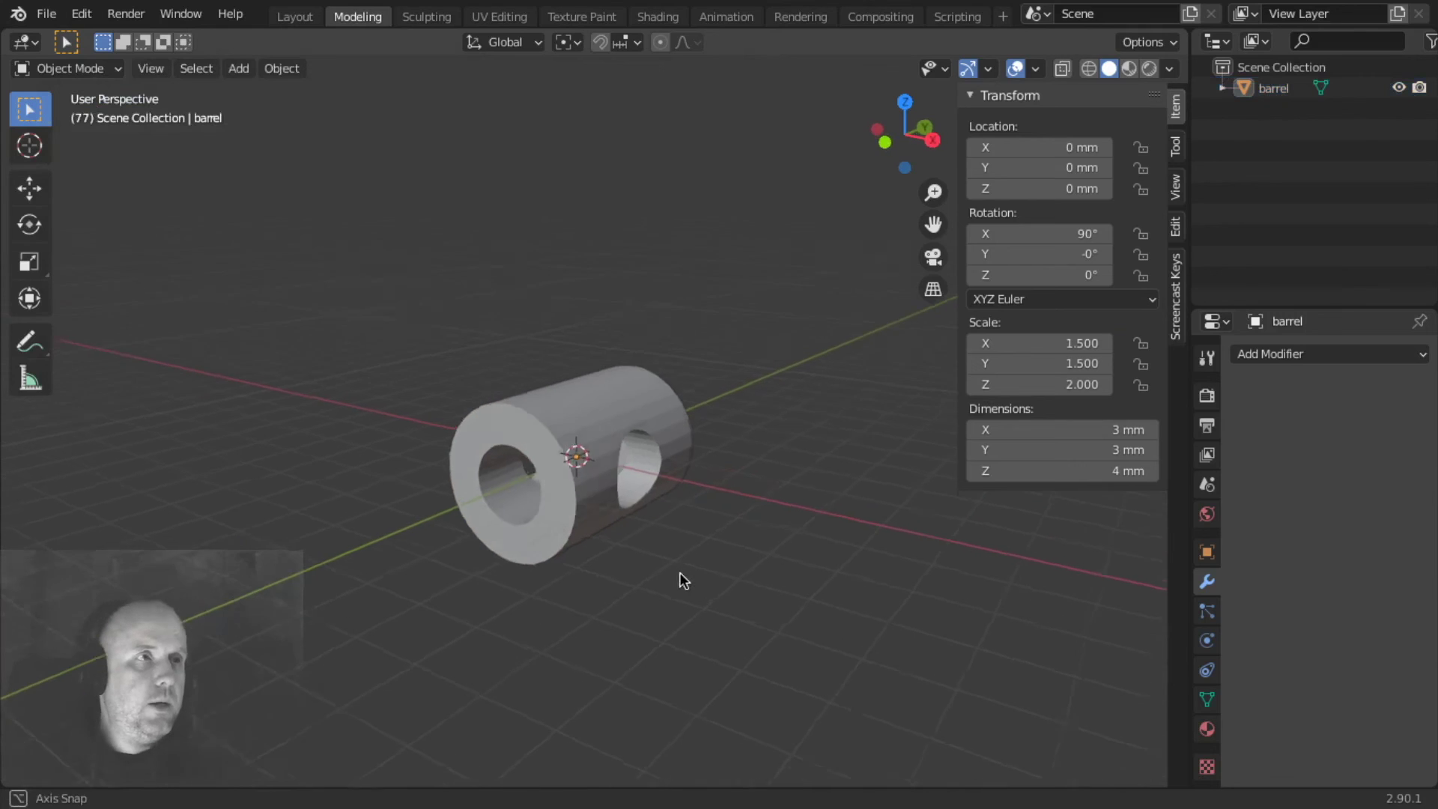
pyautogui.moveTo(676, 572); pyautogui.dragTo(671, 553, button='middle')
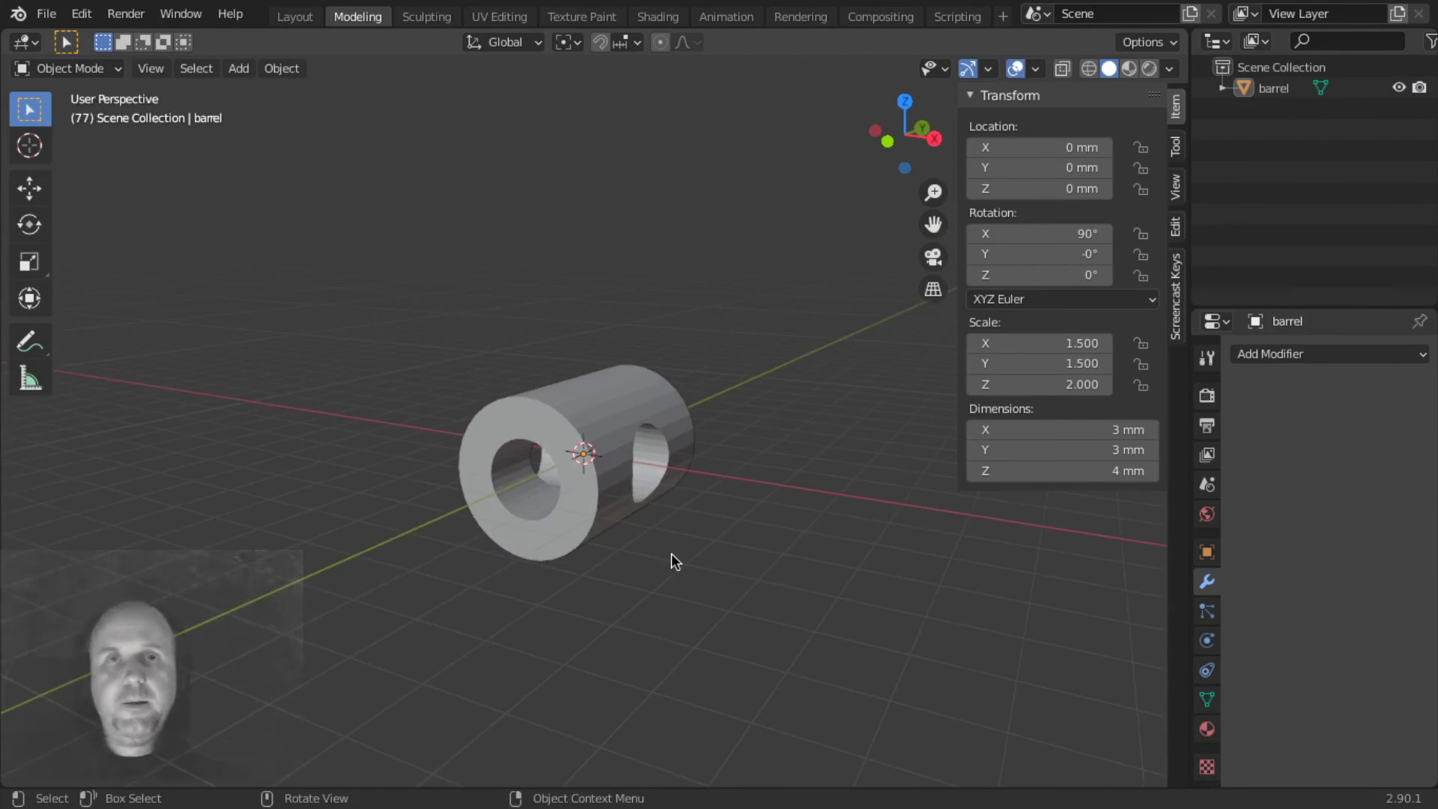